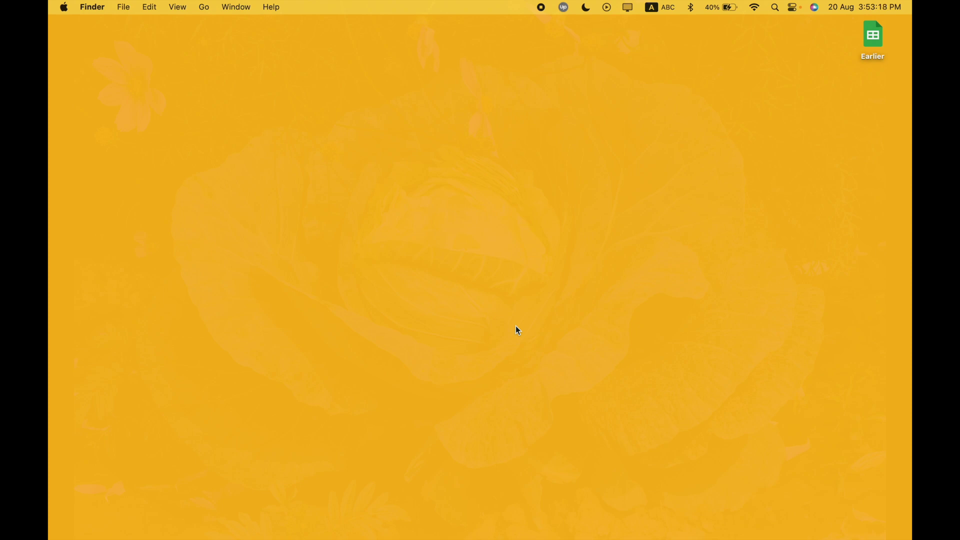
- Launch Chrome and open the 07112023 spreadsheet from Google Sheets
key("super+space")
type("ch")
key("Return")
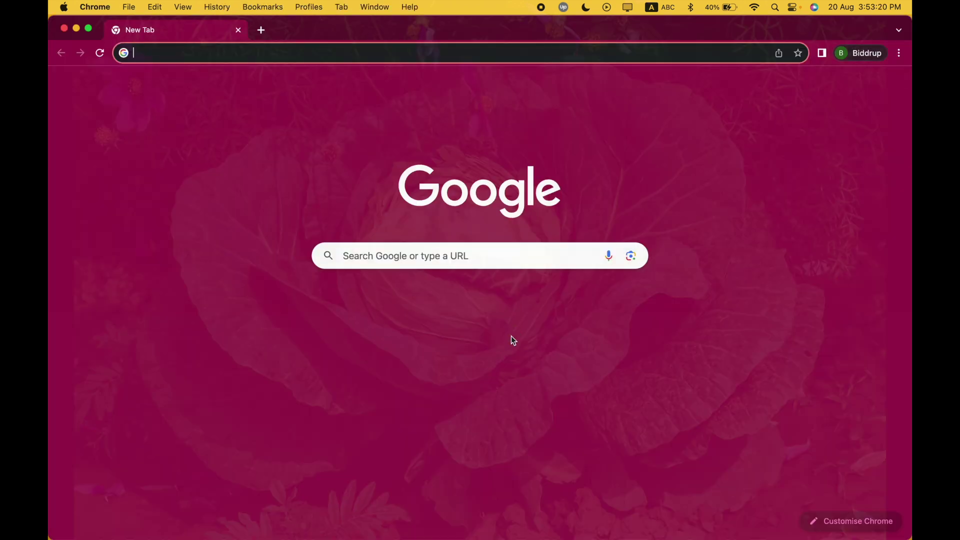
left_click(862, 86)
scroll(795, 260, "down", 10)
left_click(855, 235)
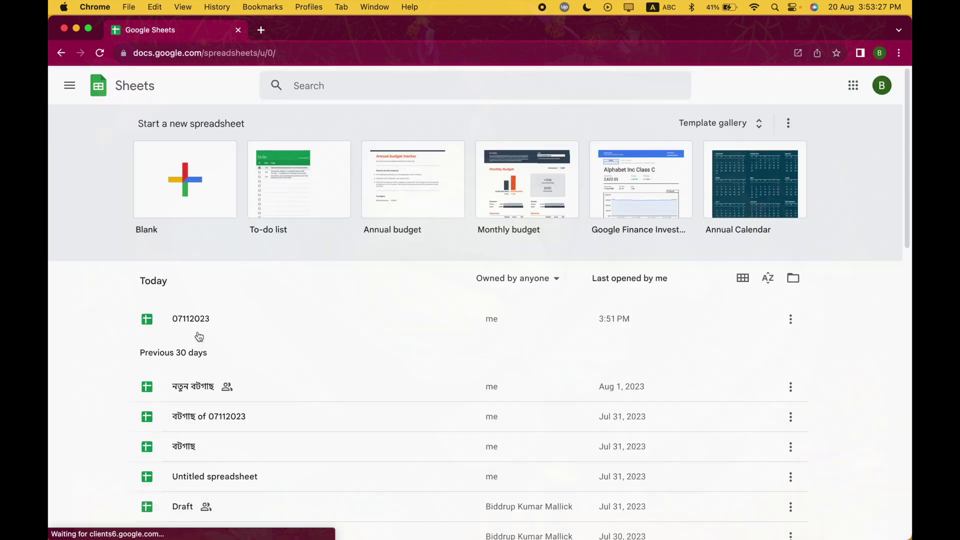
left_click(199, 336)
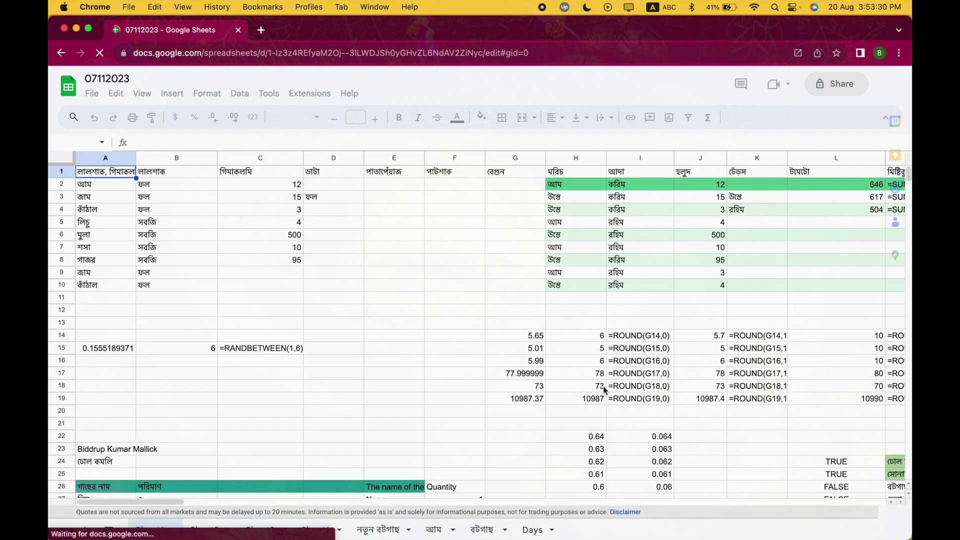
- Copy the values below the Open header of the QQQ price table, AV65:AV85, on Sheet1
scroll(603, 386, "right", 15)
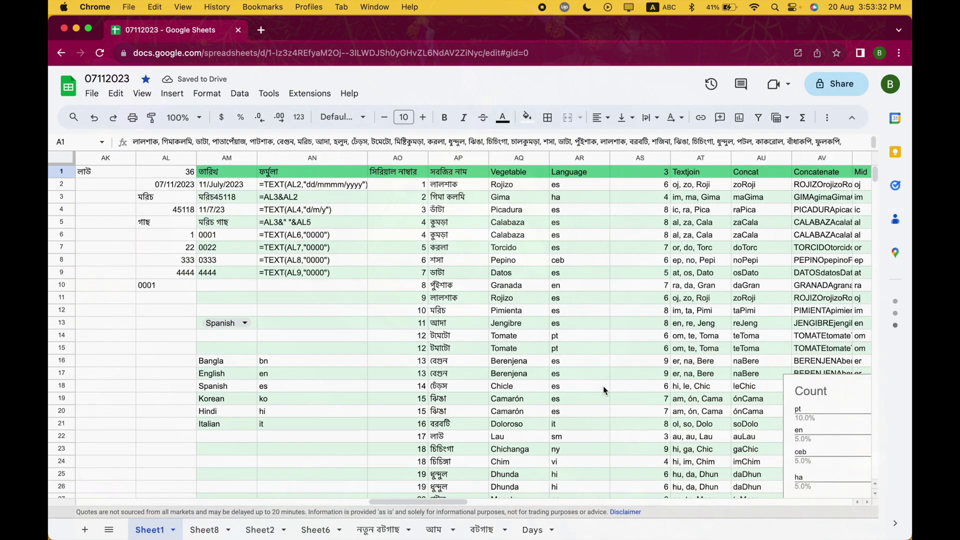
scroll(603, 386, "down", 15)
scroll(603, 390, "down", 3)
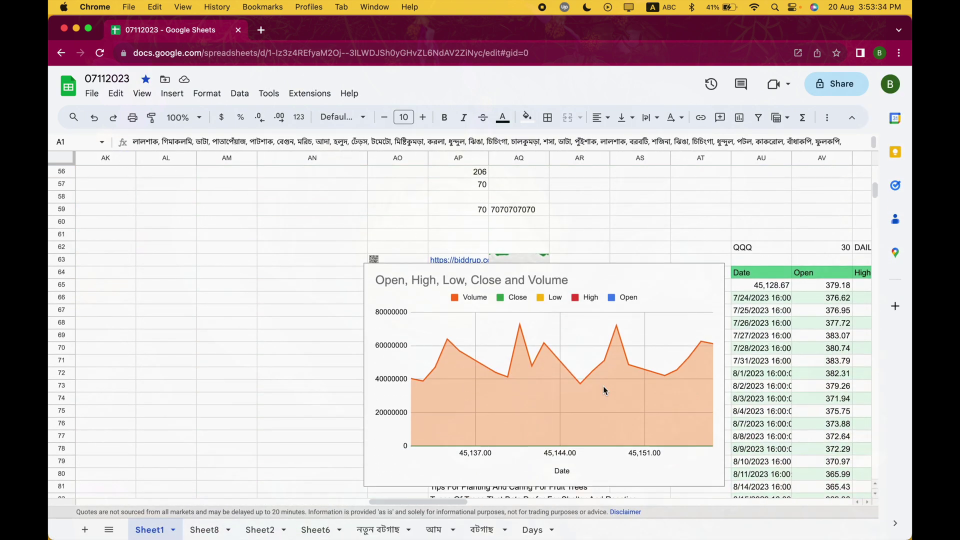
scroll(761, 326, "right", 3)
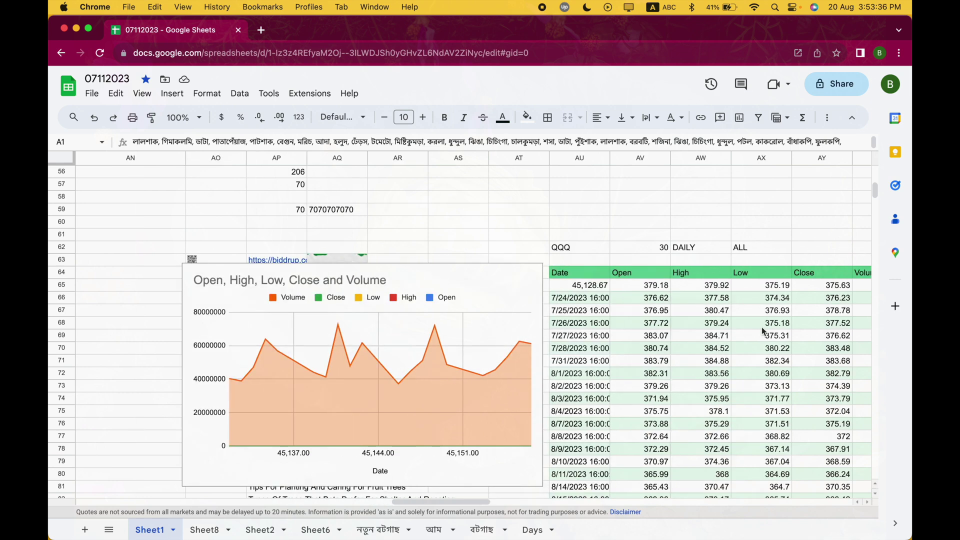
left_click(654, 276)
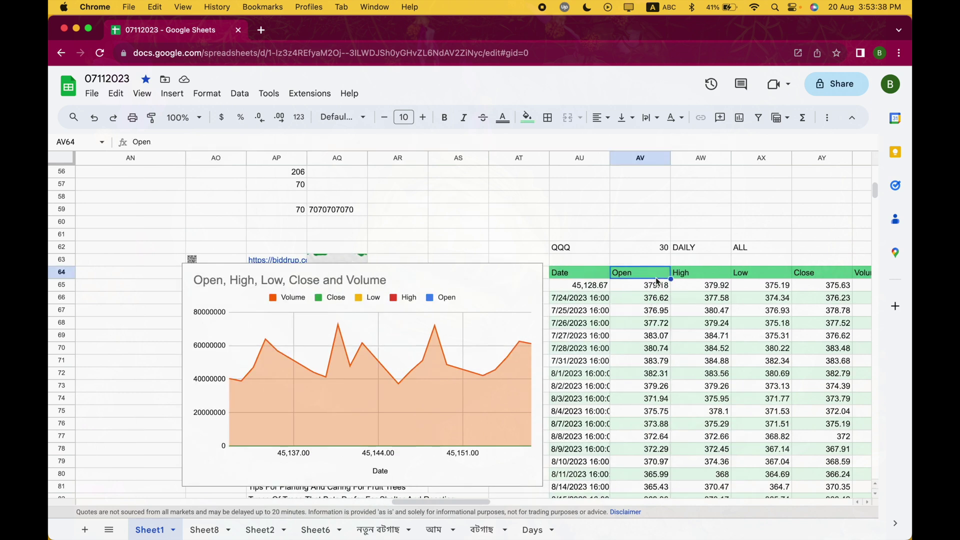
left_click(650, 286)
key("super+shift+Down")
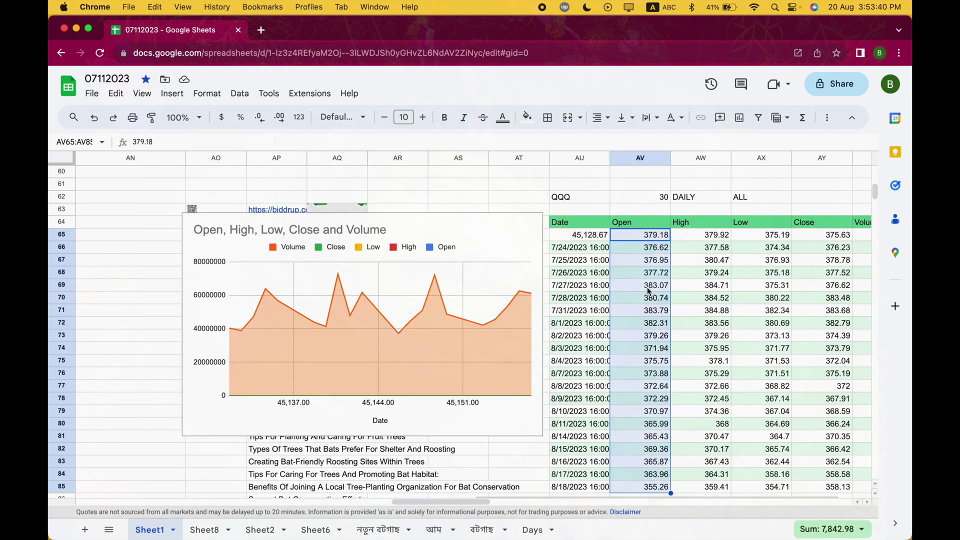
key("super+c")
- Clear the existing Open list in column BD from row 85 down and paste the copied values starting at BD86
scroll(647, 290, "right", 6)
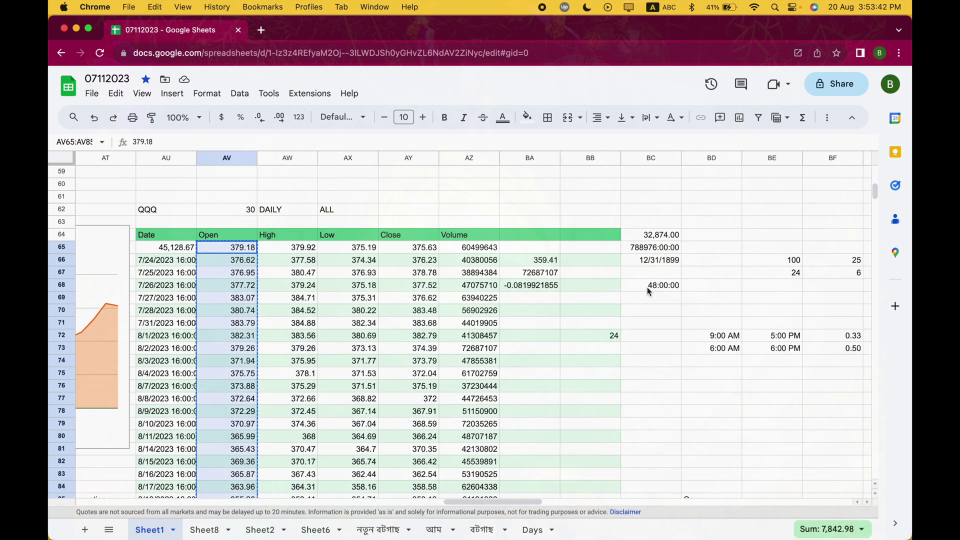
scroll(647, 287, "down", 10)
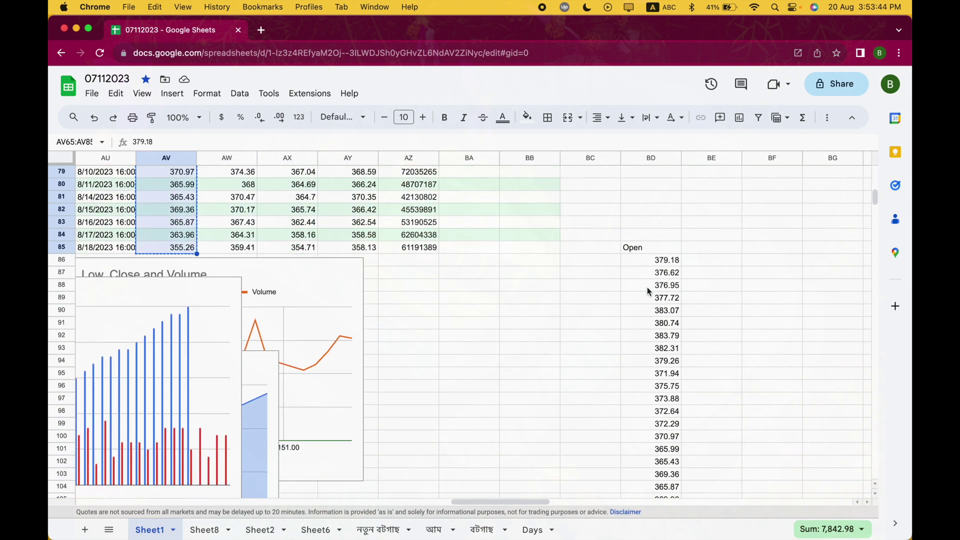
scroll(647, 287, "down", 2)
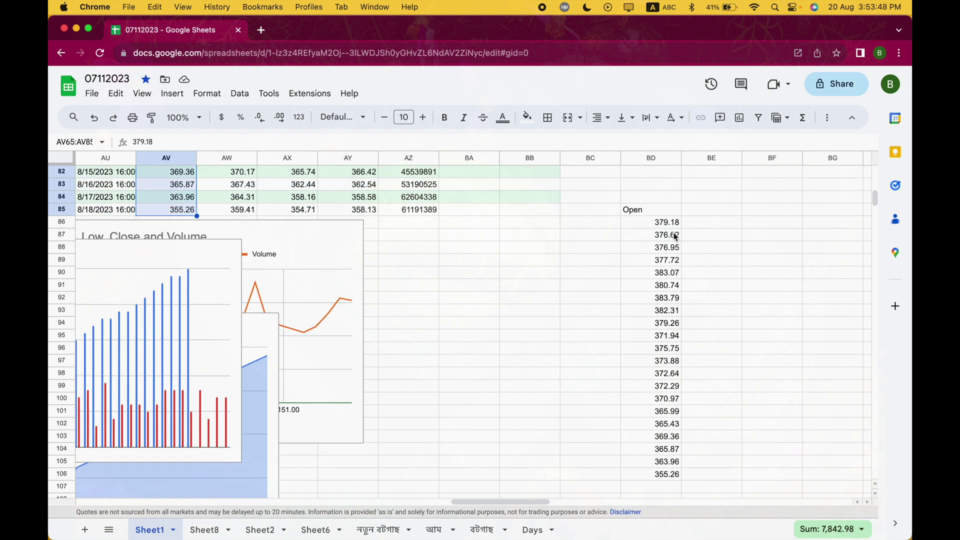
left_click(650, 210)
key("super+shift+Down")
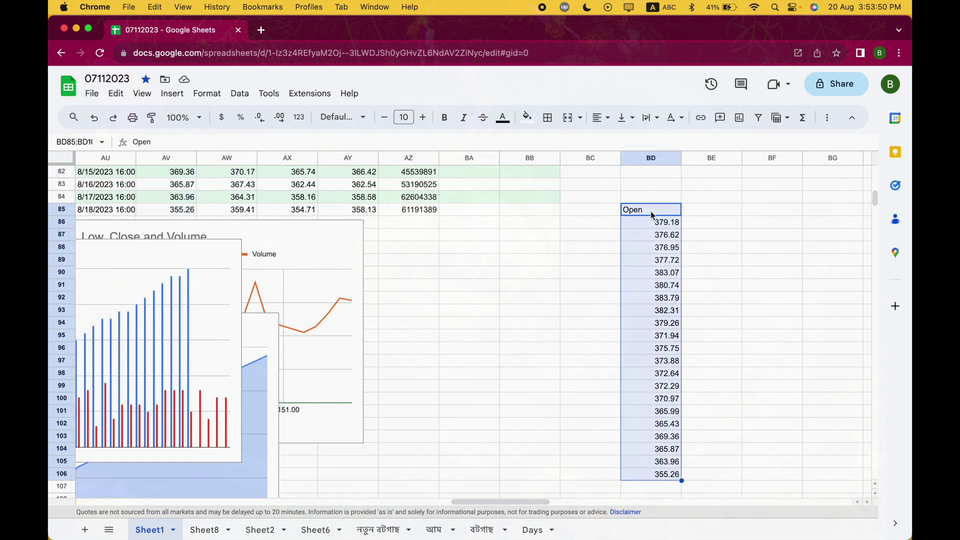
key("BackSpace")
left_click(645, 228)
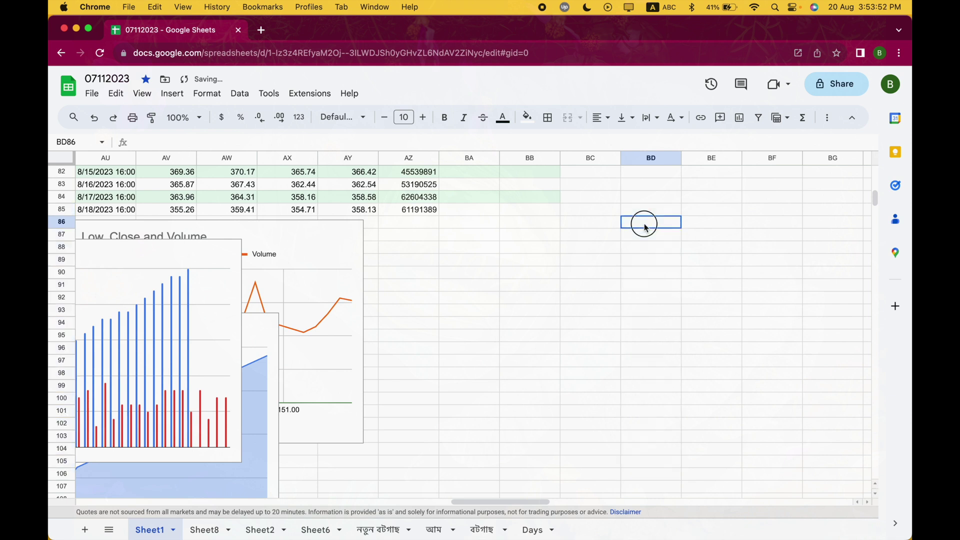
key("super+v")
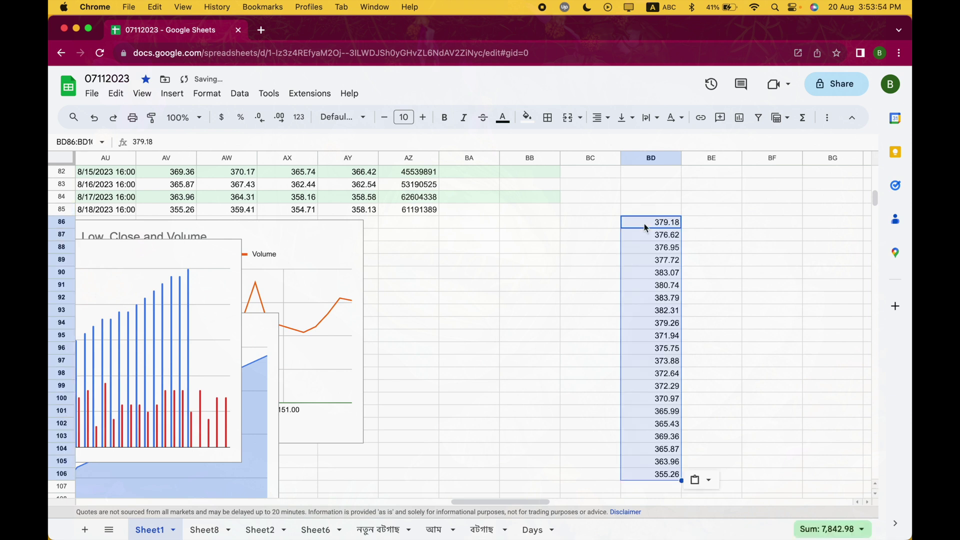
- Enter the array formula ={1,2;3} in cell BH106 and inspect its result
scroll(643, 348, "right", 5)
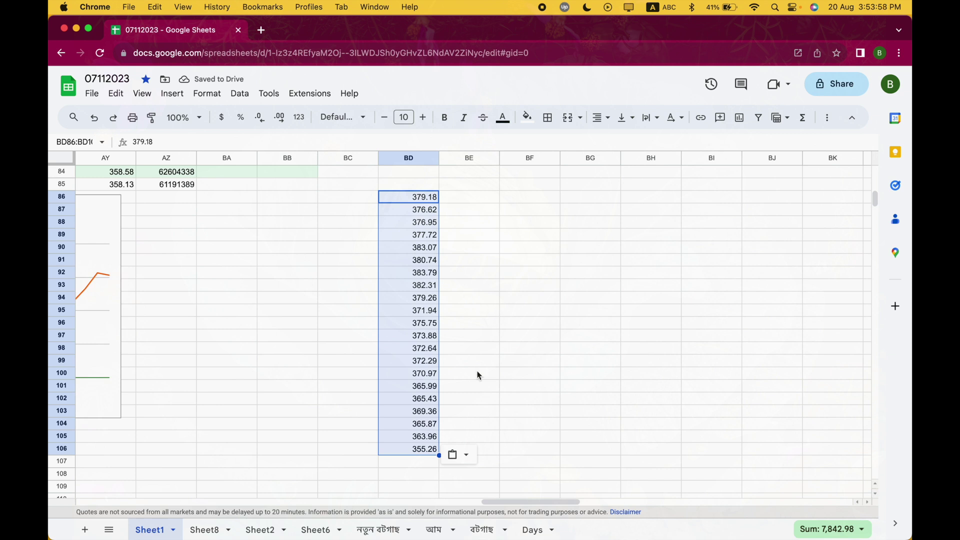
scroll(484, 389, "down", 1)
scroll(484, 389, "down", 5)
scroll(485, 389, "up", 5)
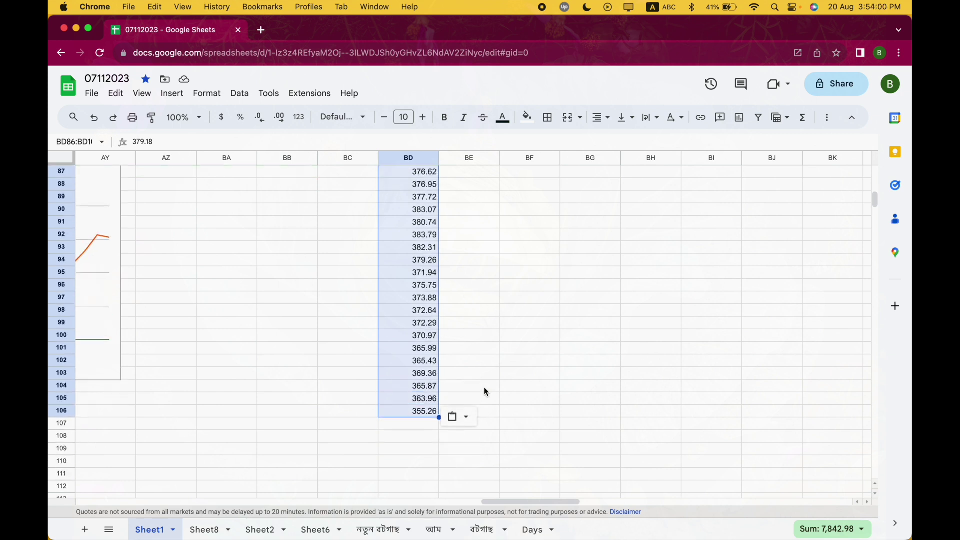
scroll(484, 387, "down", 4)
scroll(484, 387, "right", 1)
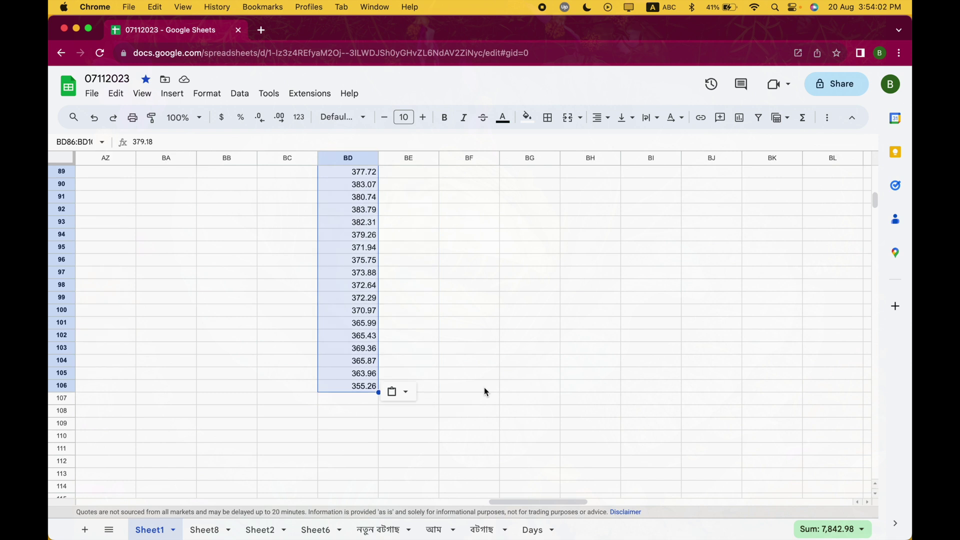
left_click(585, 387)
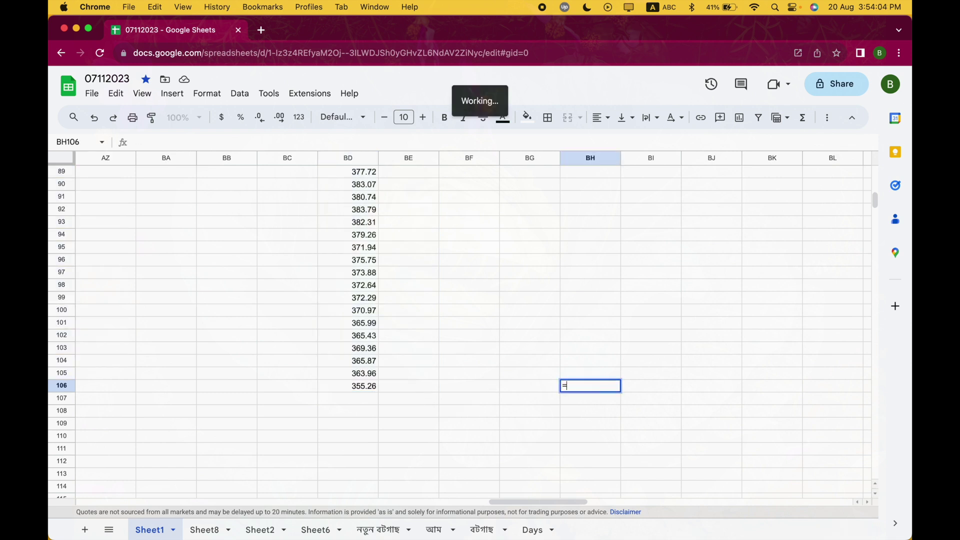
type("={")
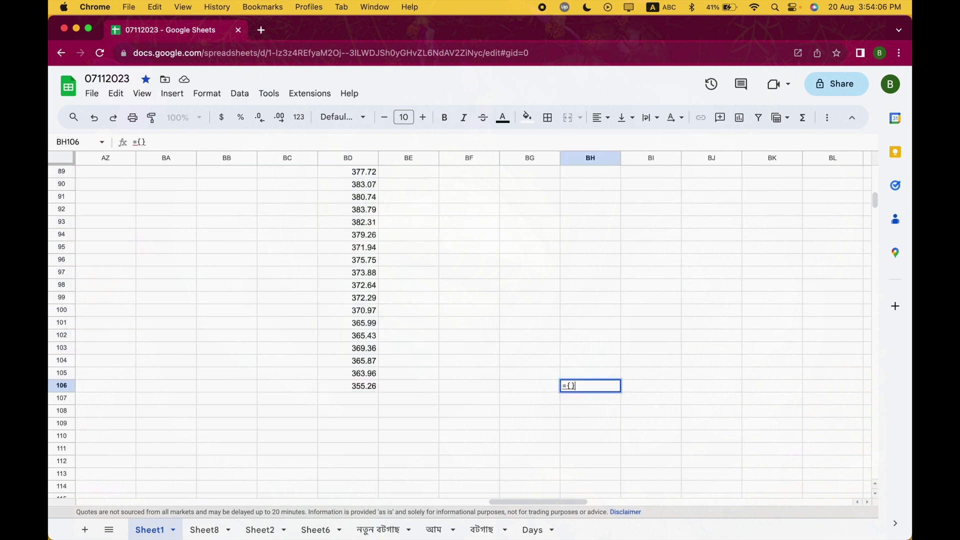
key("Left")
type("1,2;3")
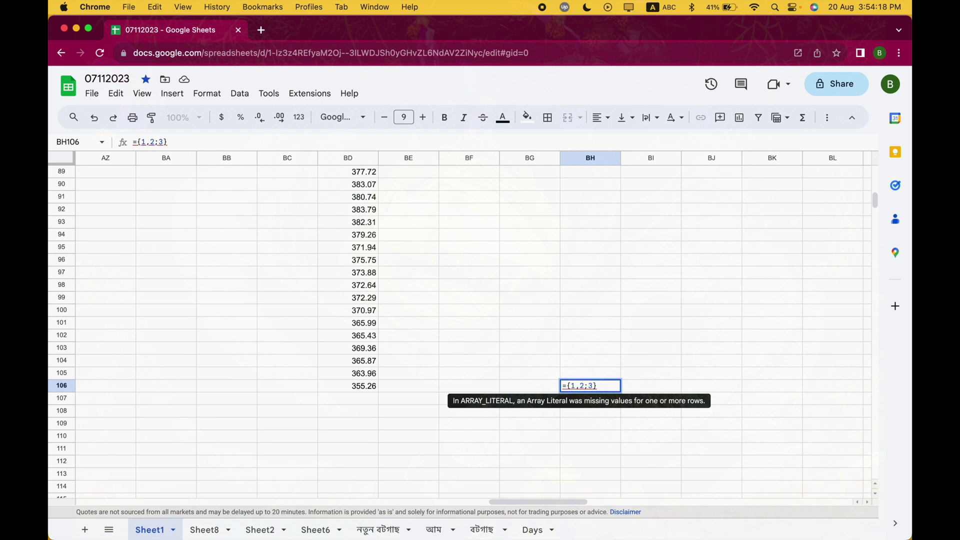
key("Return")
left_click(582, 387)
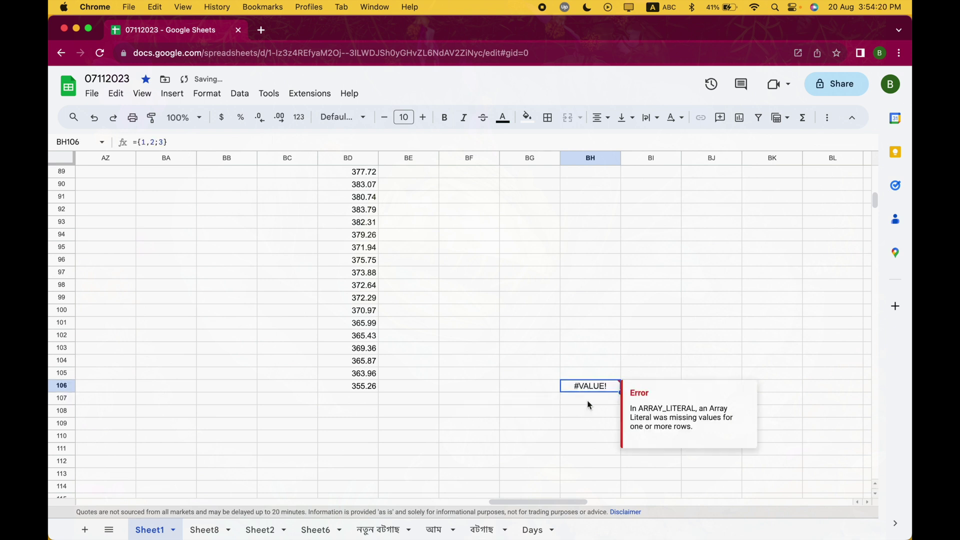
- Start an array formula with empty braces, ={}, in cell BH101
left_click(595, 328)
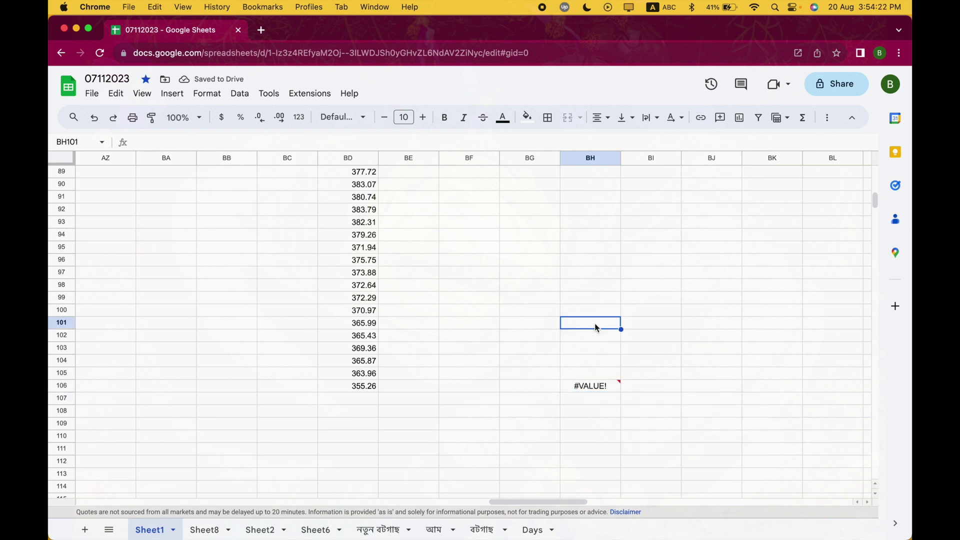
type("={}")
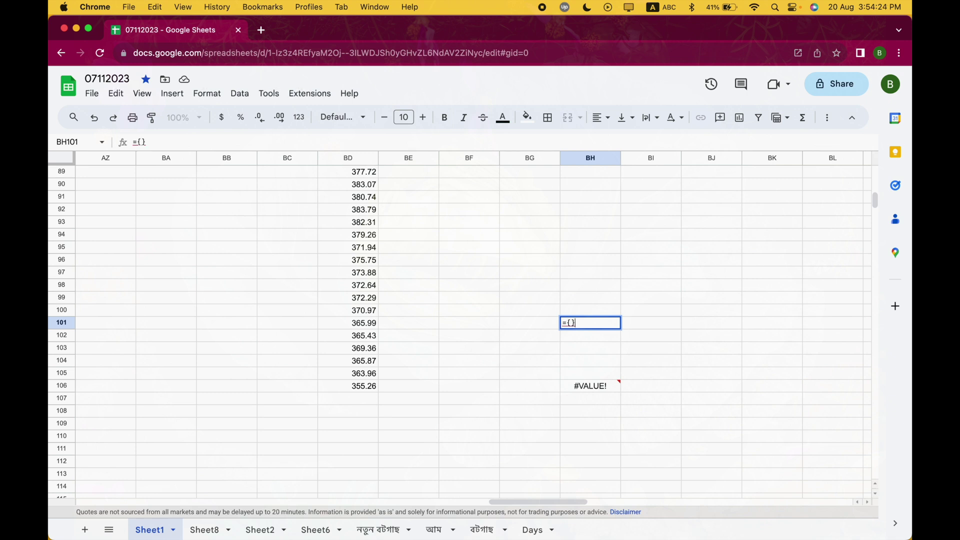
type("1,")
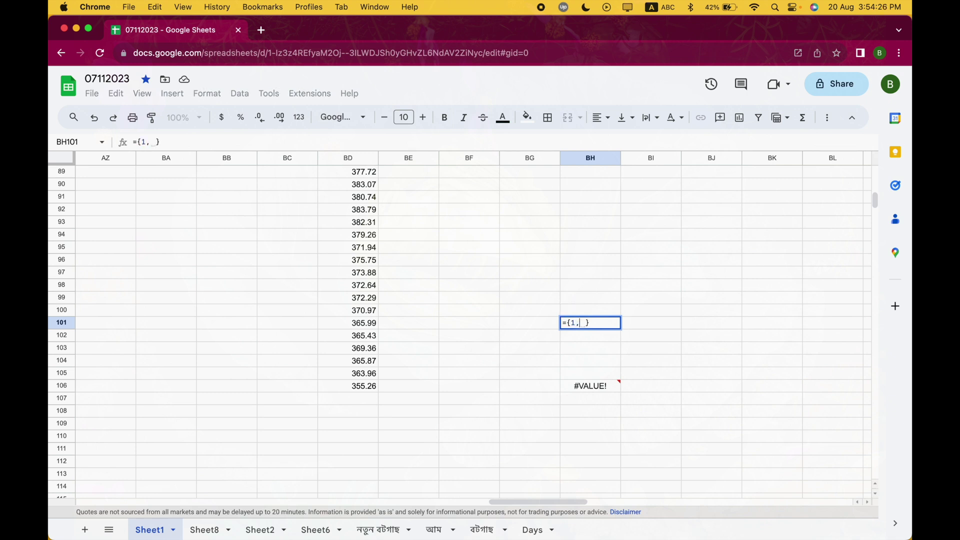
key("BackSpace")
type("2")
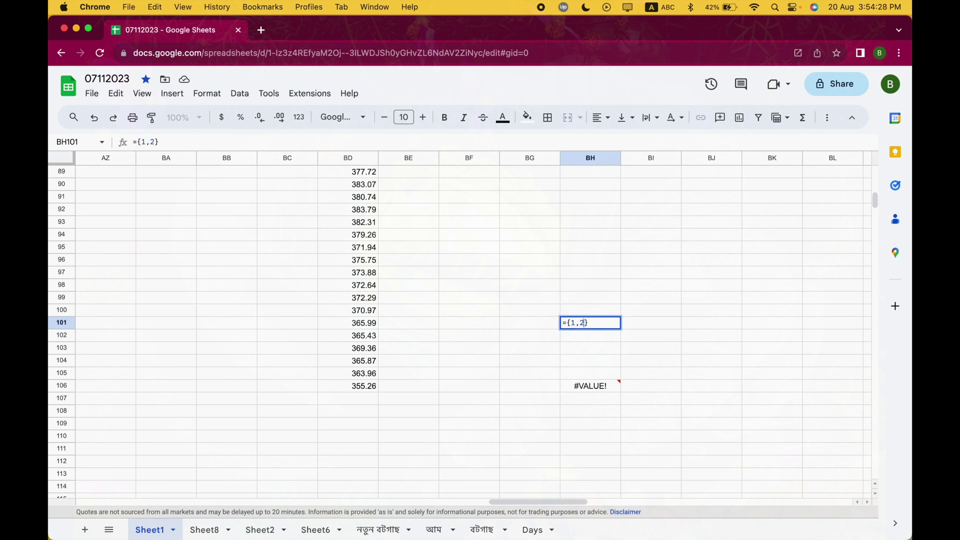
key("BackSpace")
key("BackSpace")
key("BackSpace")
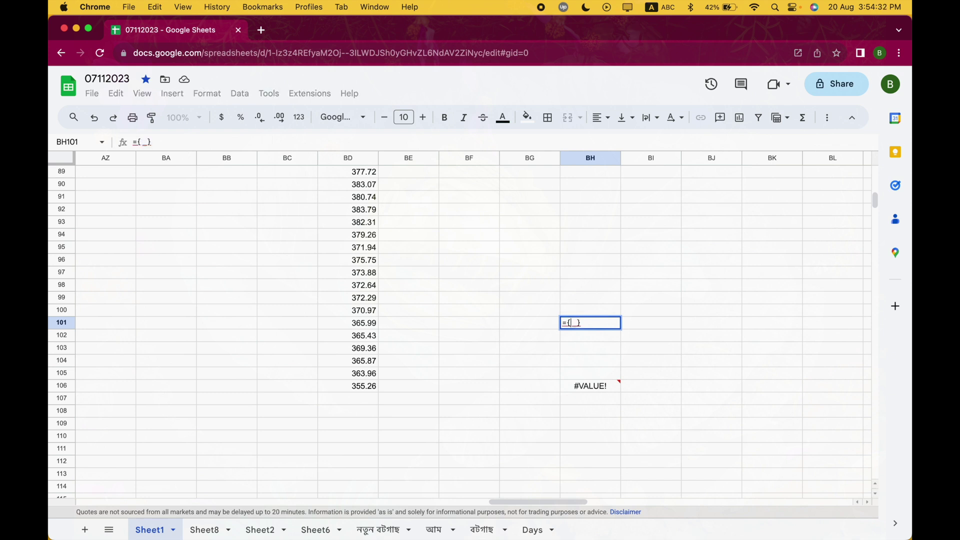
- Switch input to Avro Keyboard and complete the BH101 array with the unquoted, comma-separated Bangla words বাধাকফি, ফুলকফি, লালশাখ
key("ctrl+space")
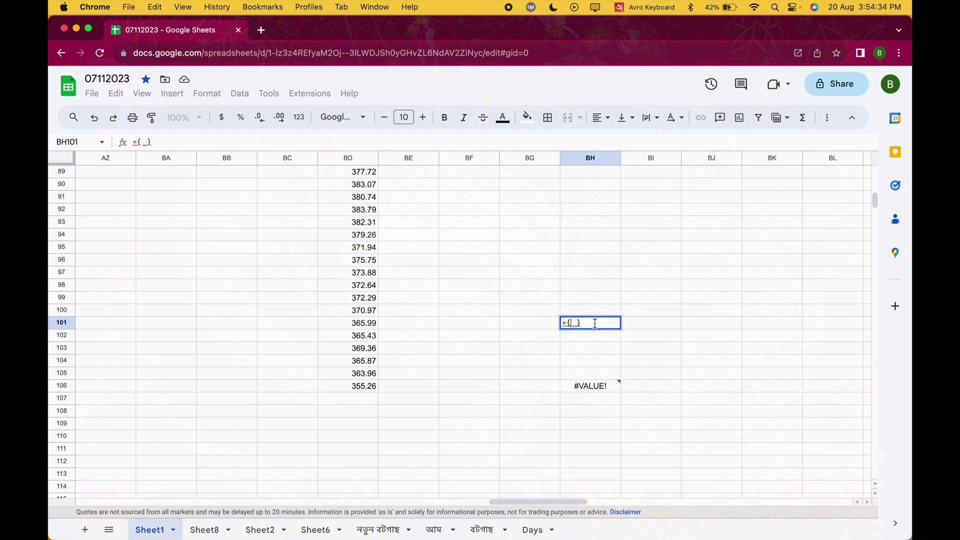
type("badha")
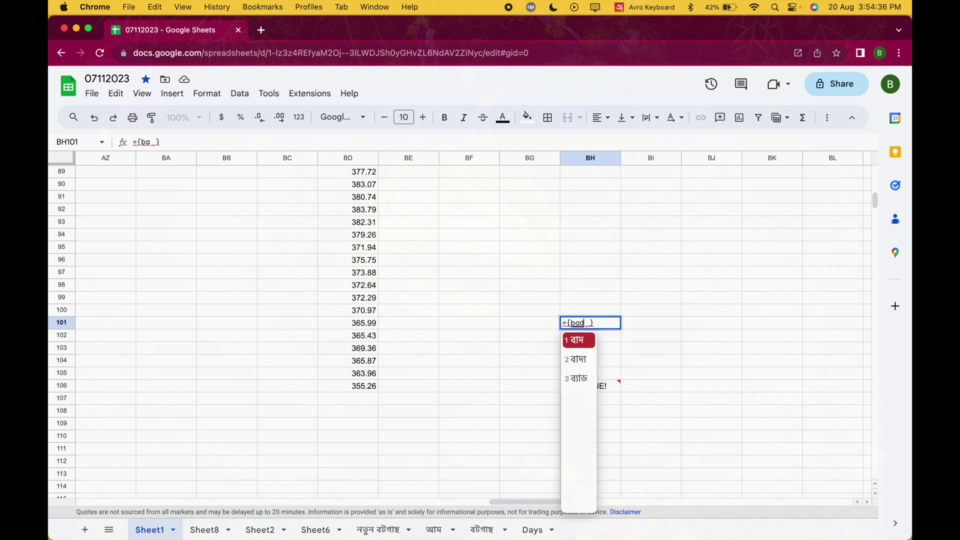
type("kofi")
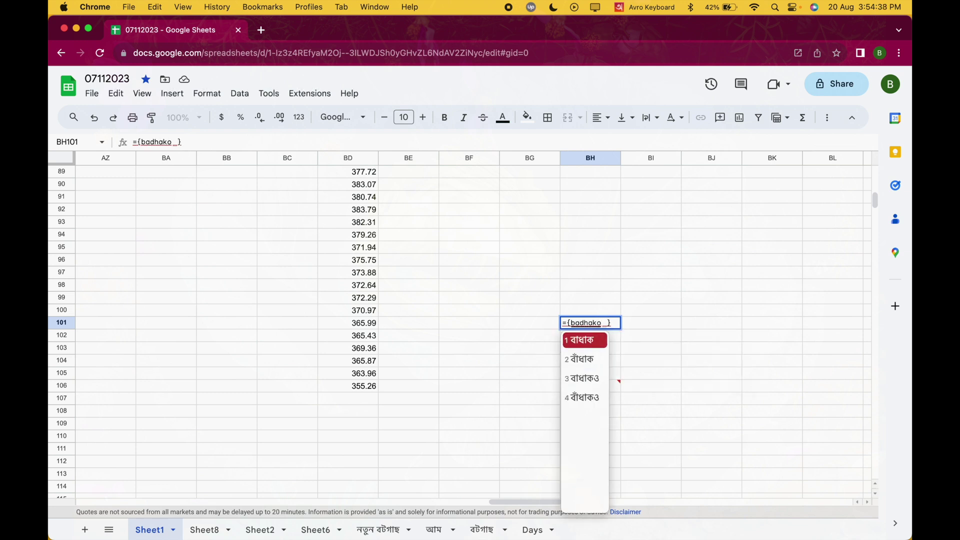
type(", ful")
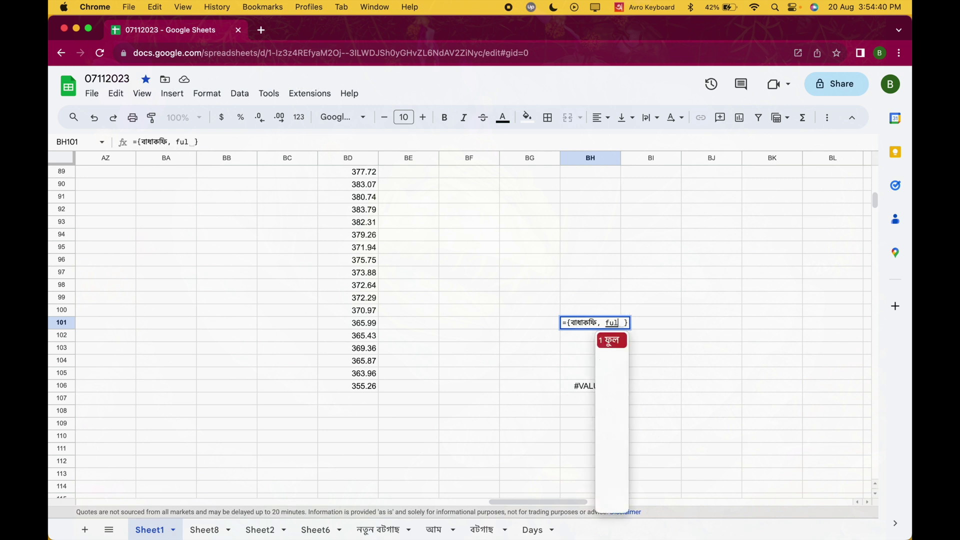
type("ofi")
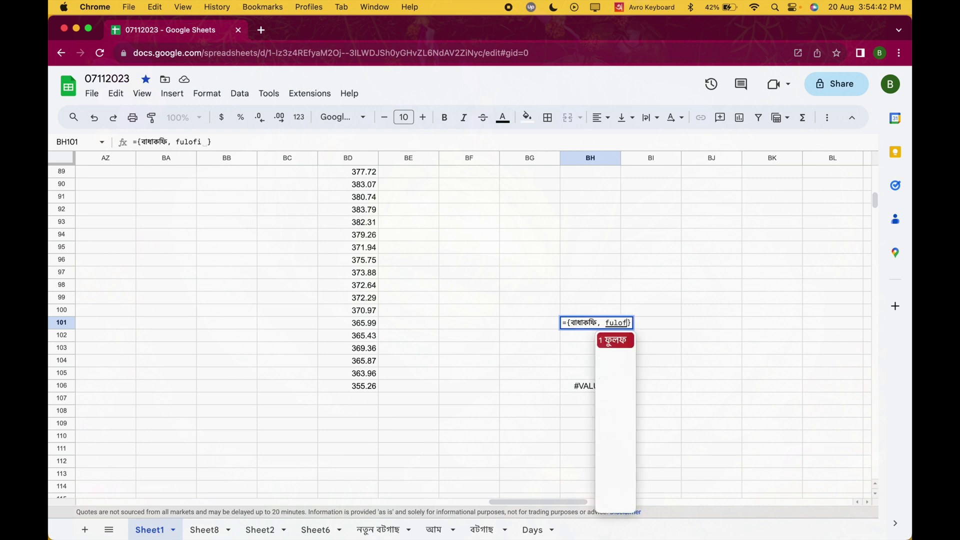
type("kofi, ")
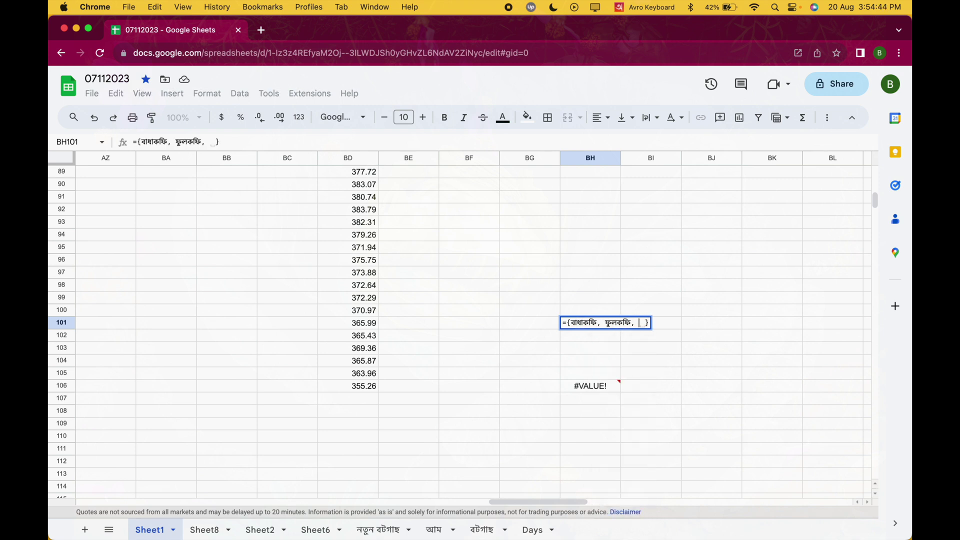
type("lal ")
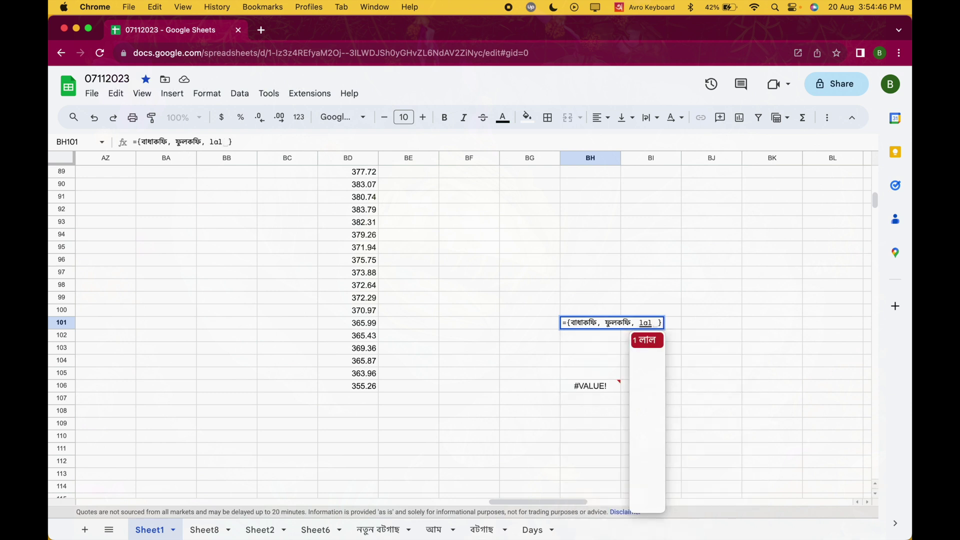
type("shakh")
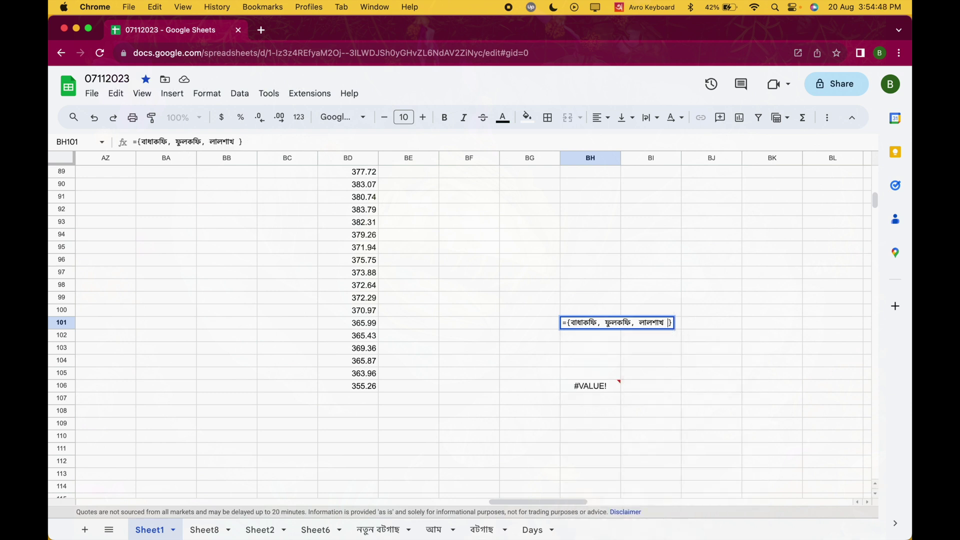
type("k")
key("Return")
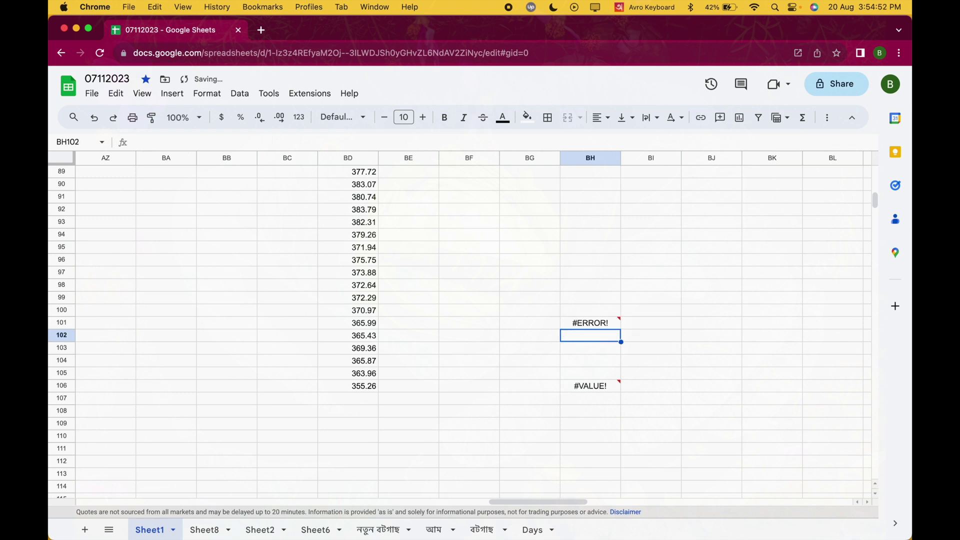
- Switch input to ABC and enclose the first word, বাধাকফি, in double quotes in the BH101 array formula
left_click(585, 322)
double_click(586, 322)
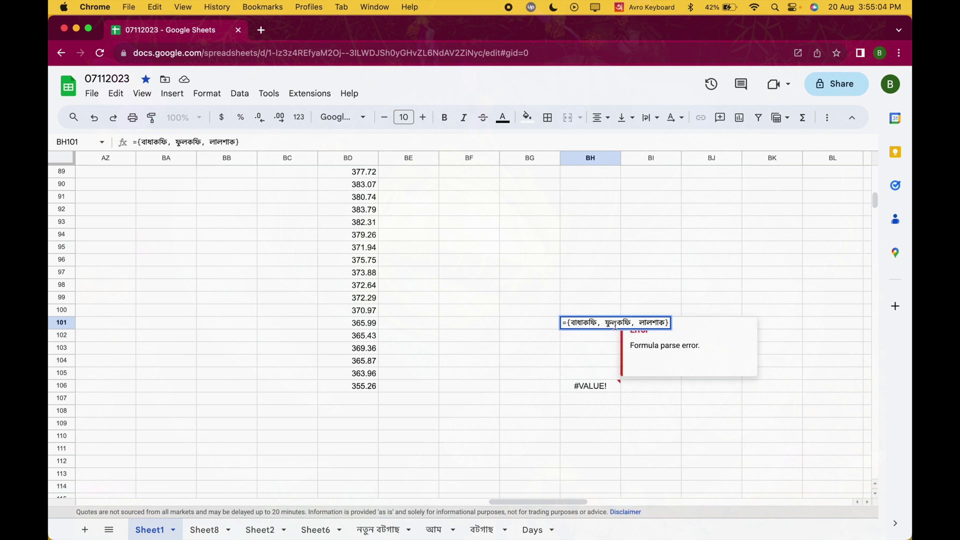
key("ctrl+space")
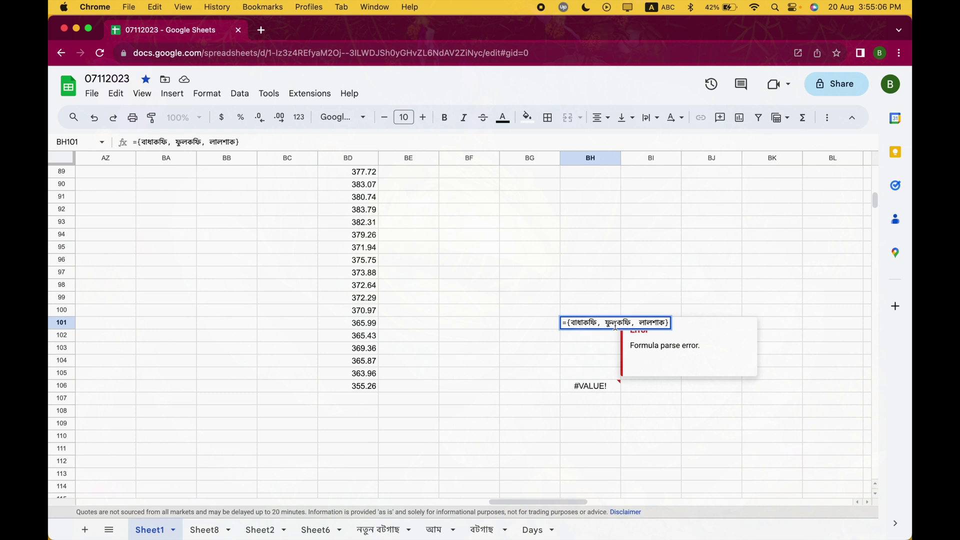
type("\"")
key("Left")
key("Left")
key("Left")
key("Left")
key("Left")
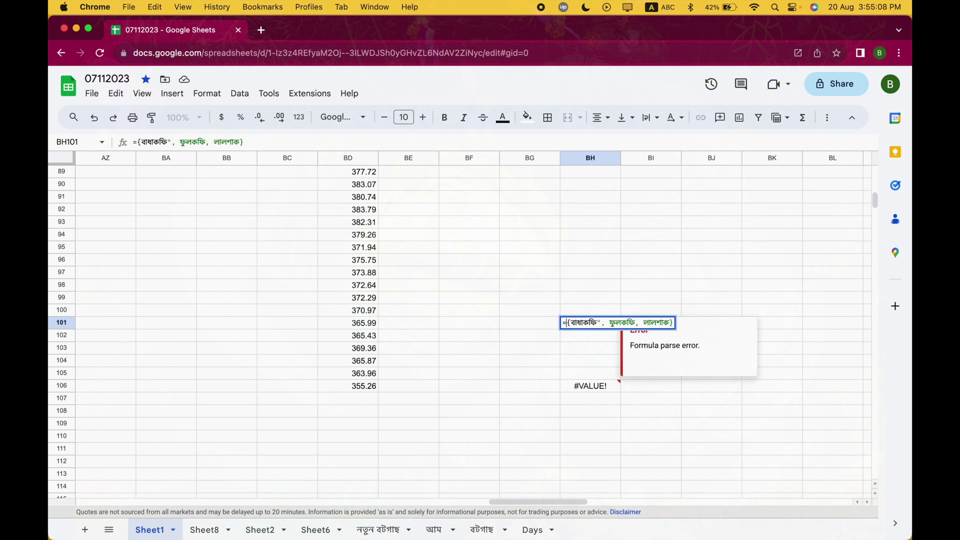
type("\"")
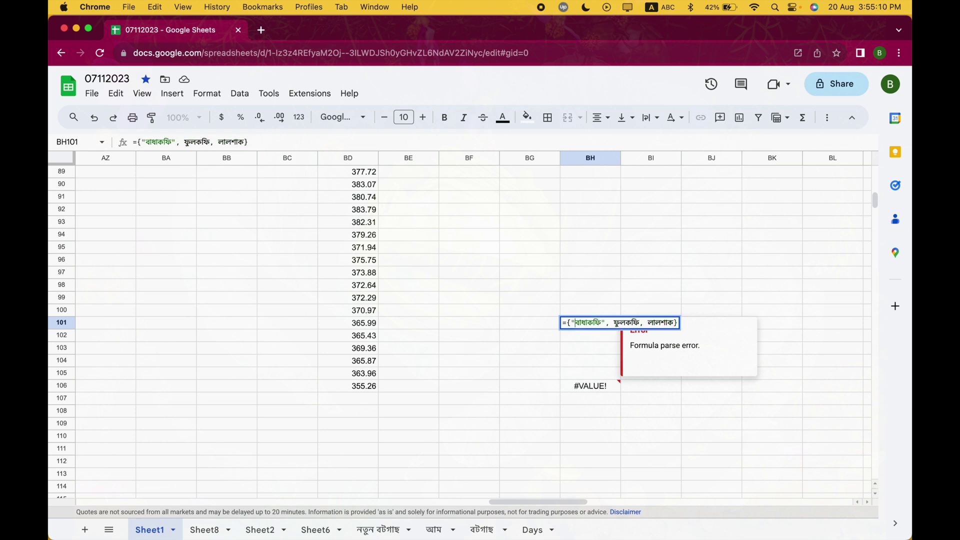
- Enclose ফুলকফি and লালশাক in double quotes as well and commit the BH101 array formula
key("Right")
key("Right")
key("Right")
key("Right")
type("\"")
key("Right")
key("Right")
key("Right")
key("Right")
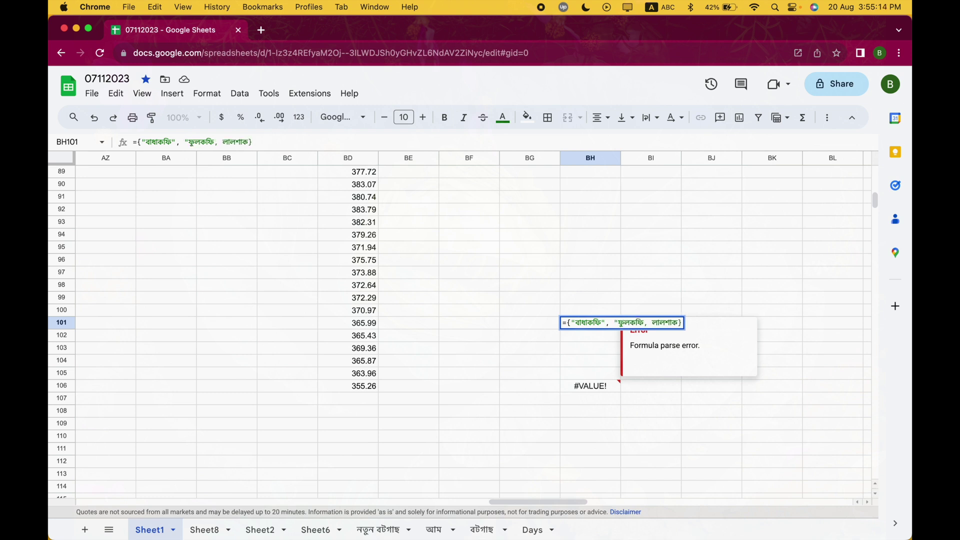
type("\"")
type("\"")
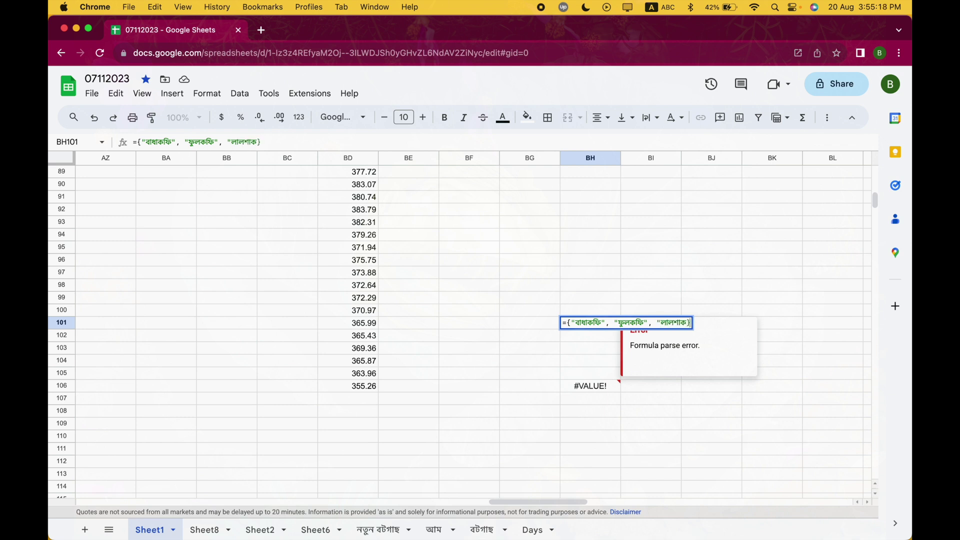
type("\"")
key("Return")
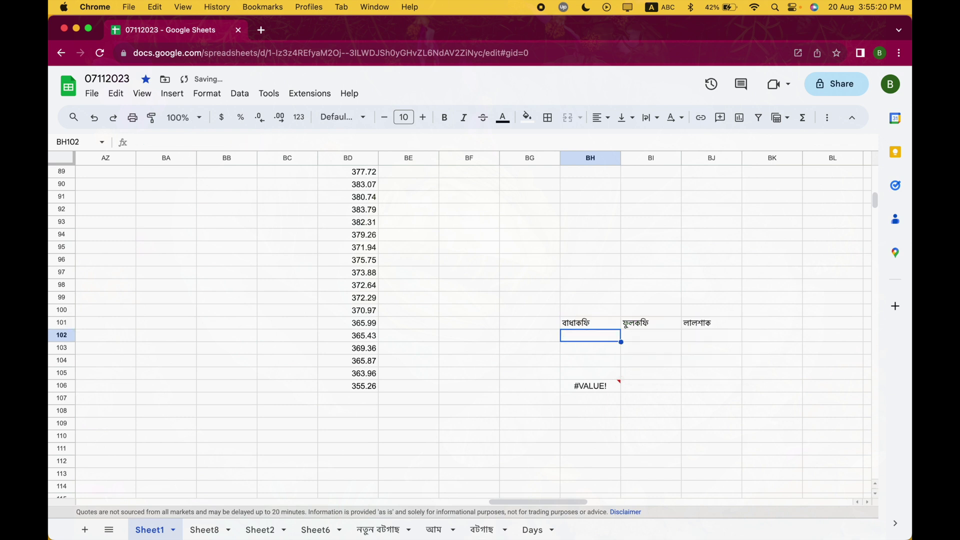
- Insert the numbers 1;2;3 before "বাধাকফি" inside the BH101 array formula
left_click(592, 327)
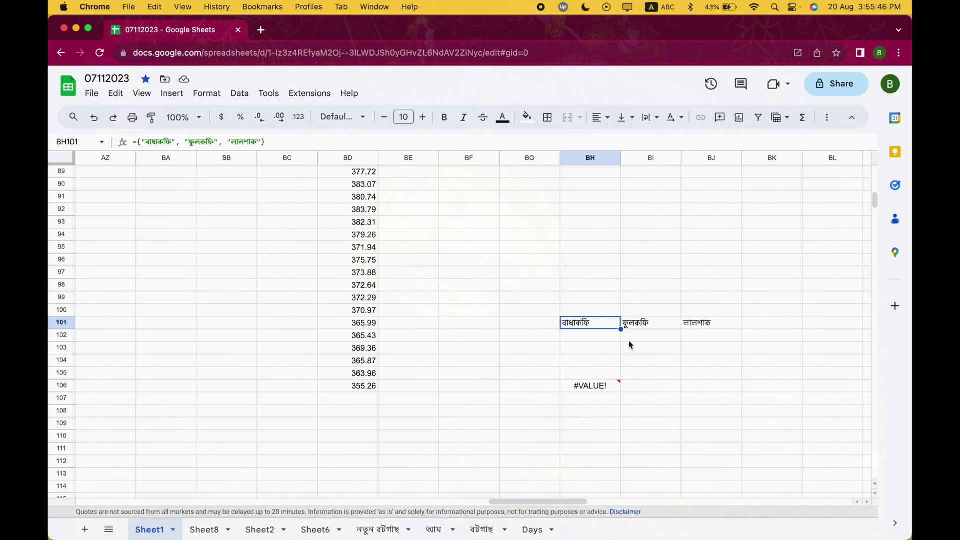
double_click(584, 323)
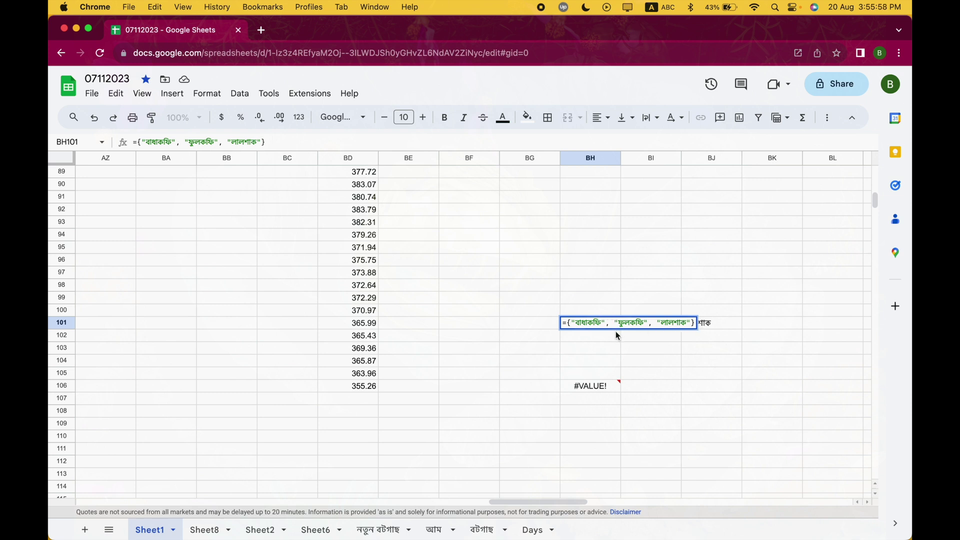
type("1;2;3")
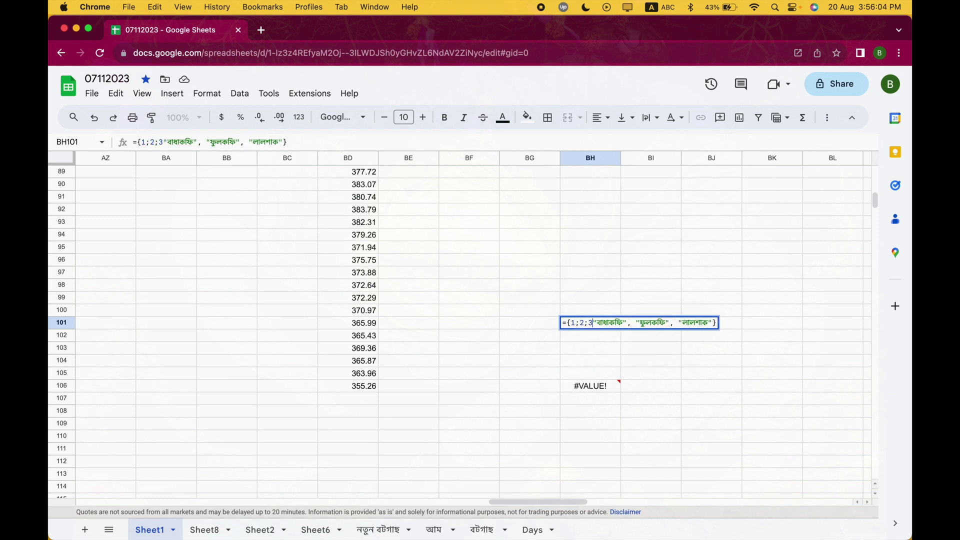
type(",")
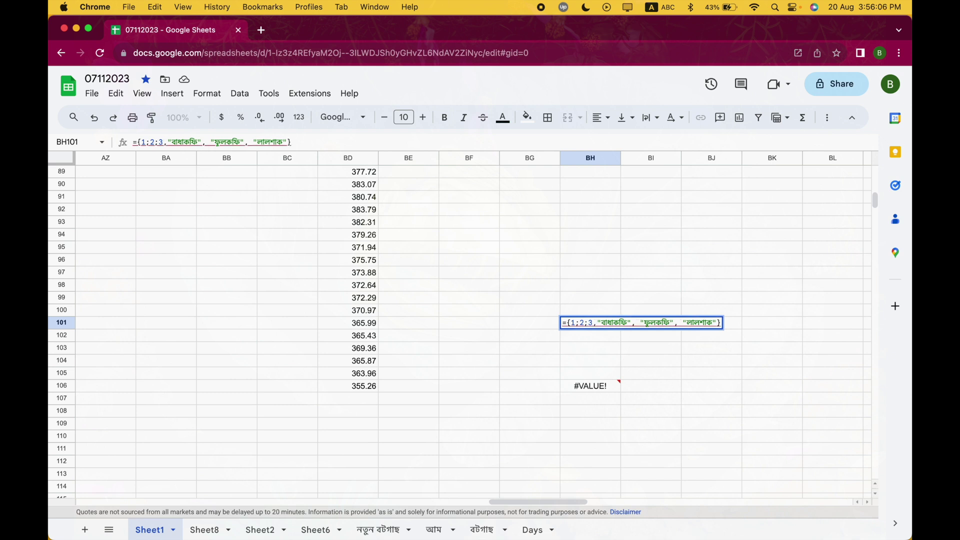
key("BackSpace")
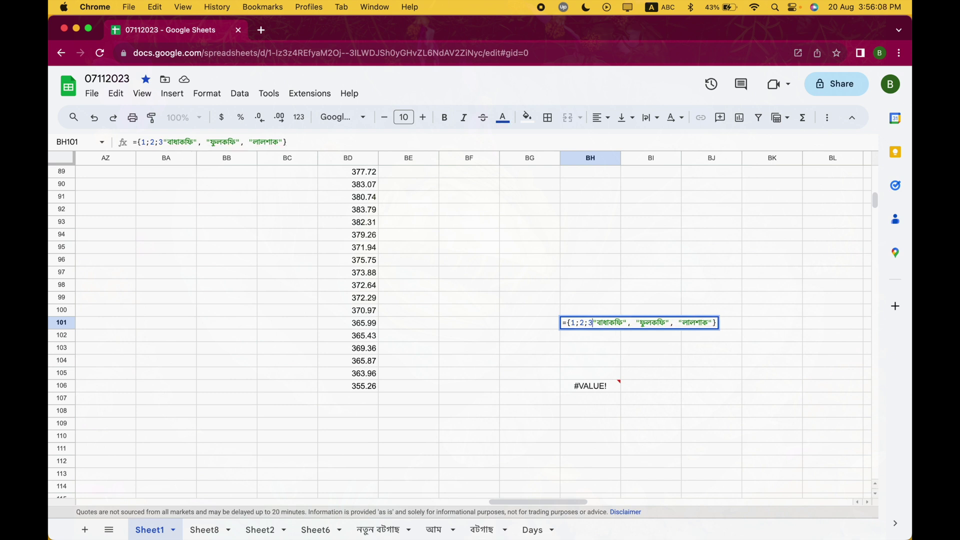
type(";")
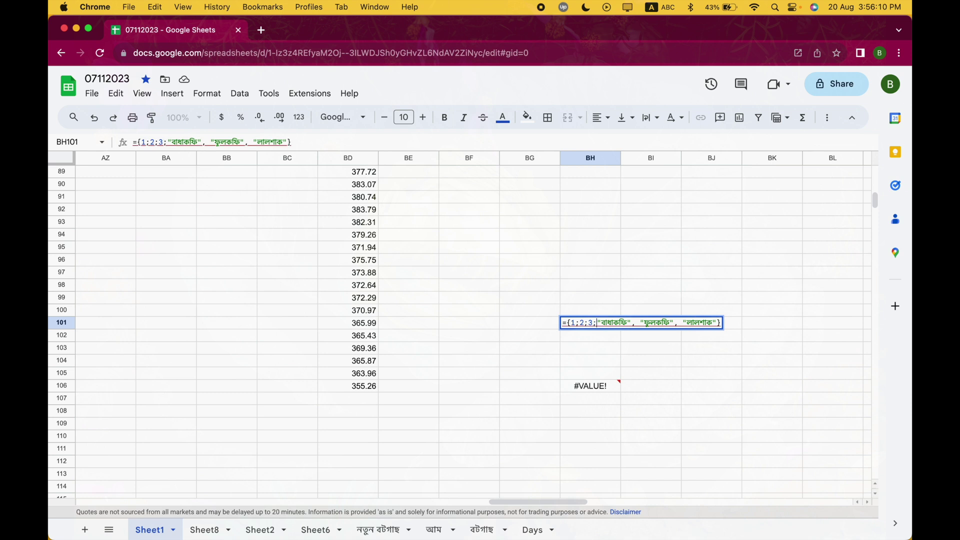
key("BackSpace")
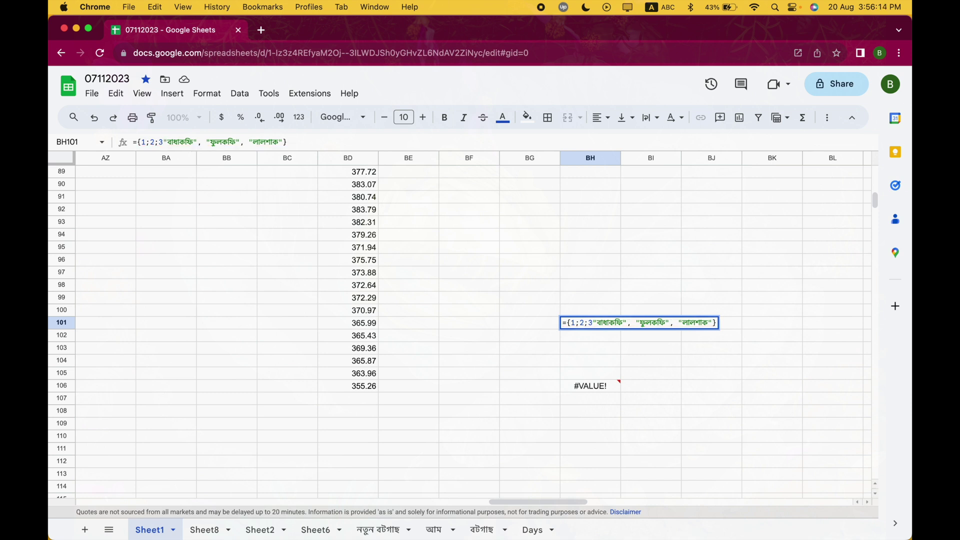
- Enclose the numbers in BH101 in their own inner braces and make them comma-separated as {11,2,3}
type("}")
left_click(570, 323)
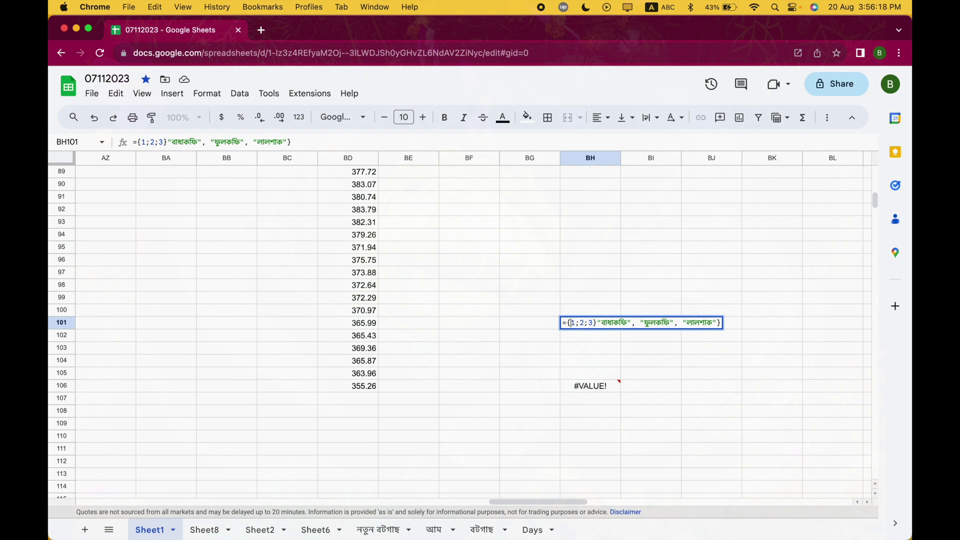
type("{")
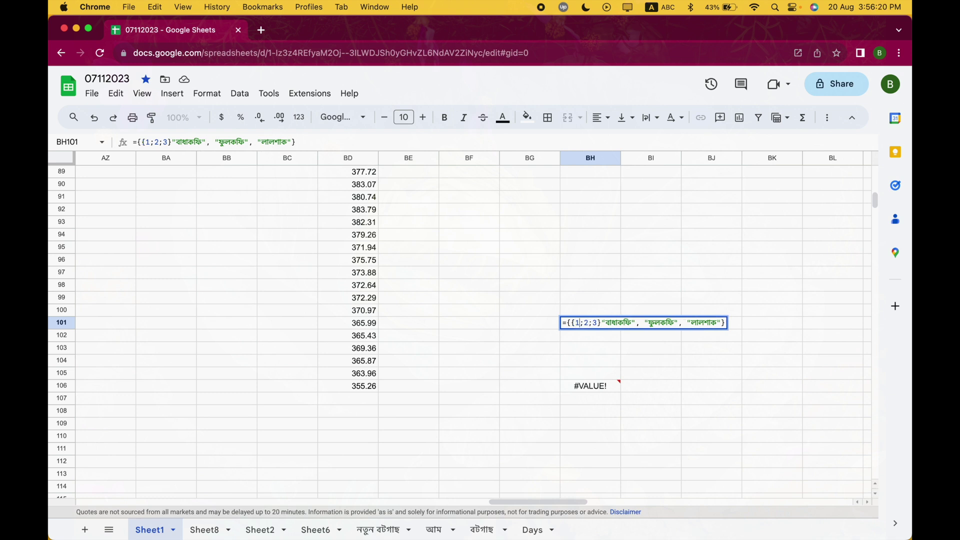
double_click(581, 323)
type("1,2")
left_click_drag(582, 323, 594, 323)
type("2,")
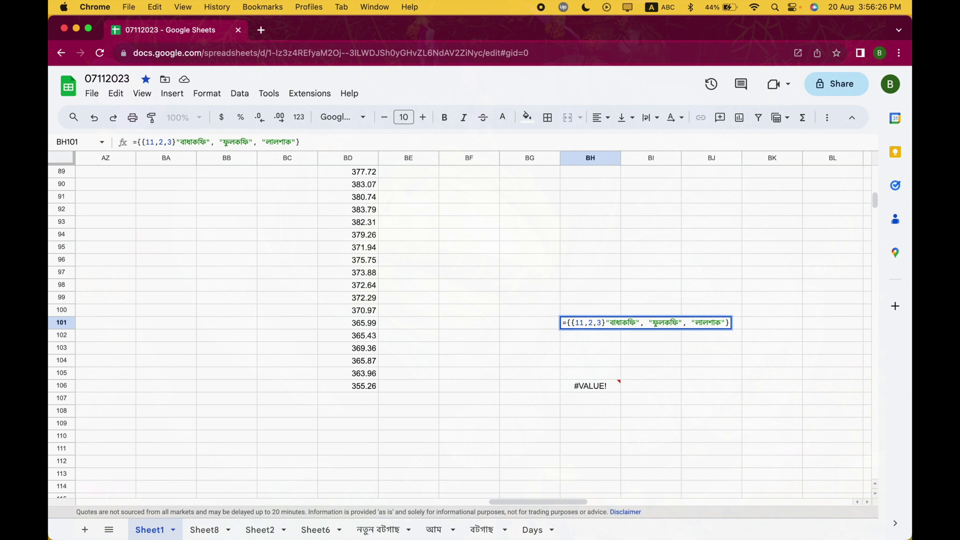
- Add a semicolon after the number array in BH101, enclose the three quoted words in their own braces, and commit the formula
key("Right")
type(";")
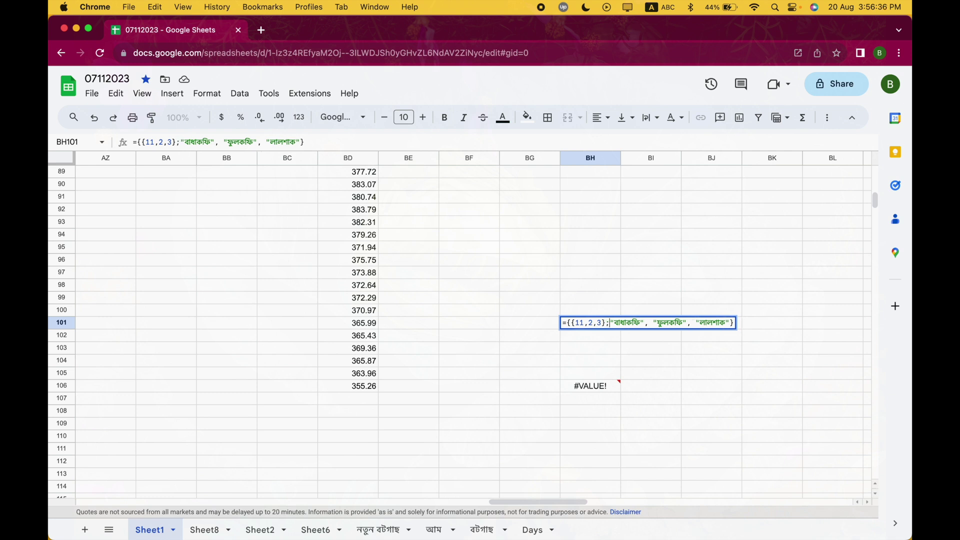
type("{")
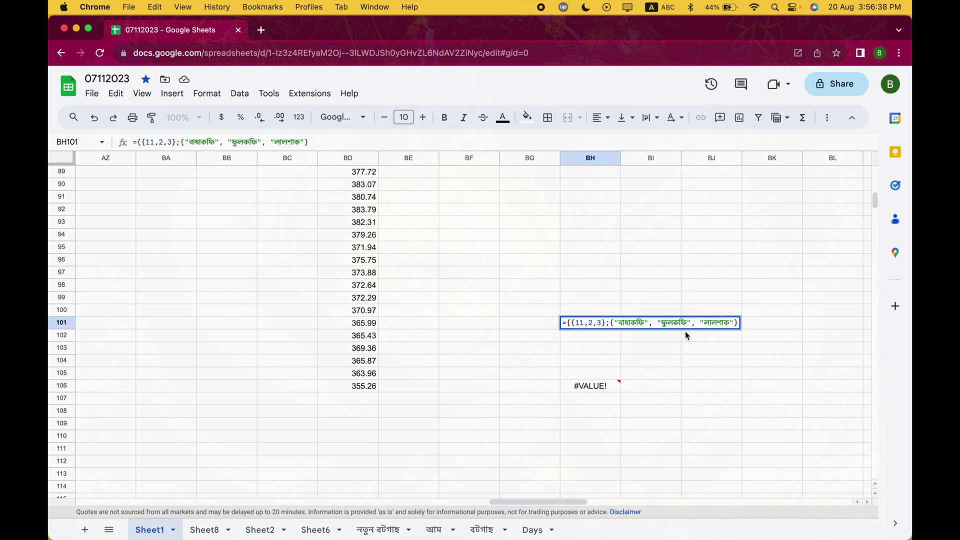
left_click(735, 323)
type("}")
key("Return")
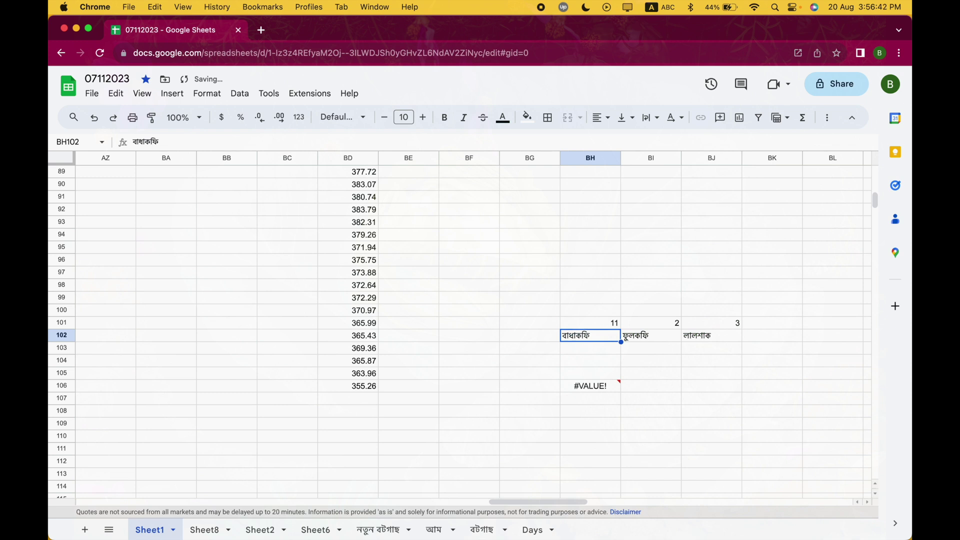
- Correct the first number in the BH101 array to 1, commit it, and inspect the array's output in BJ102
left_click(615, 325)
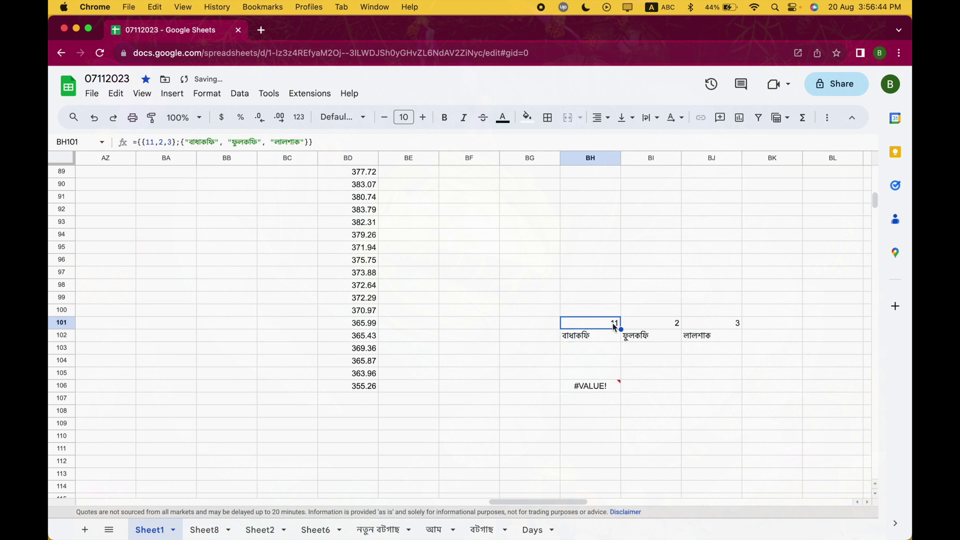
double_click(612, 323)
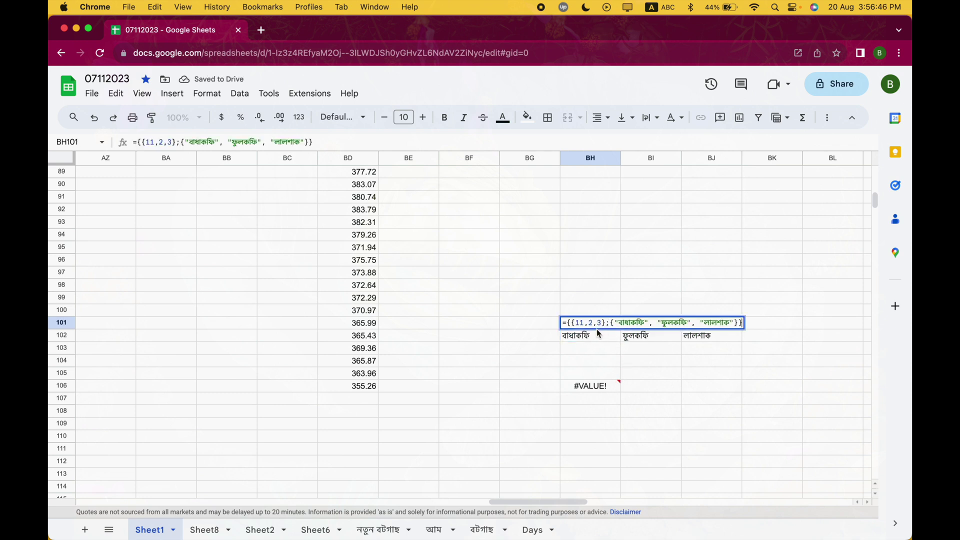
left_click(583, 322)
key("BackSpace")
key("Return")
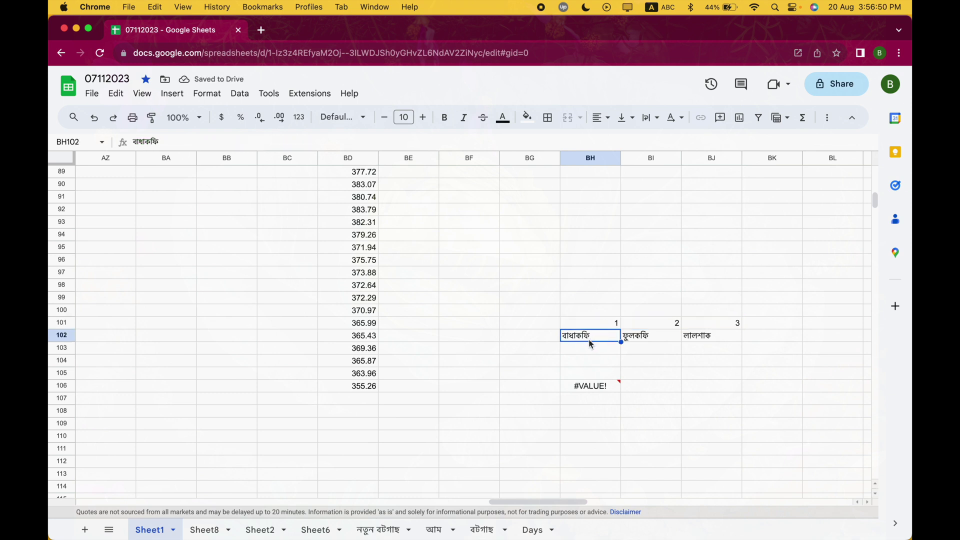
left_click(714, 337)
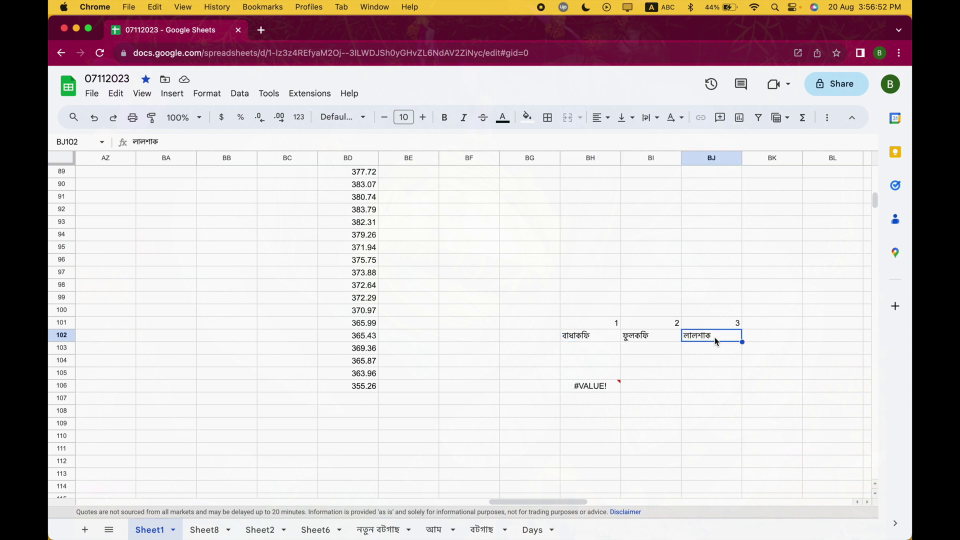
- Shorten the number array in BH101 to {1,2}, commit the formula, and inspect the cell's result
double_click(592, 324)
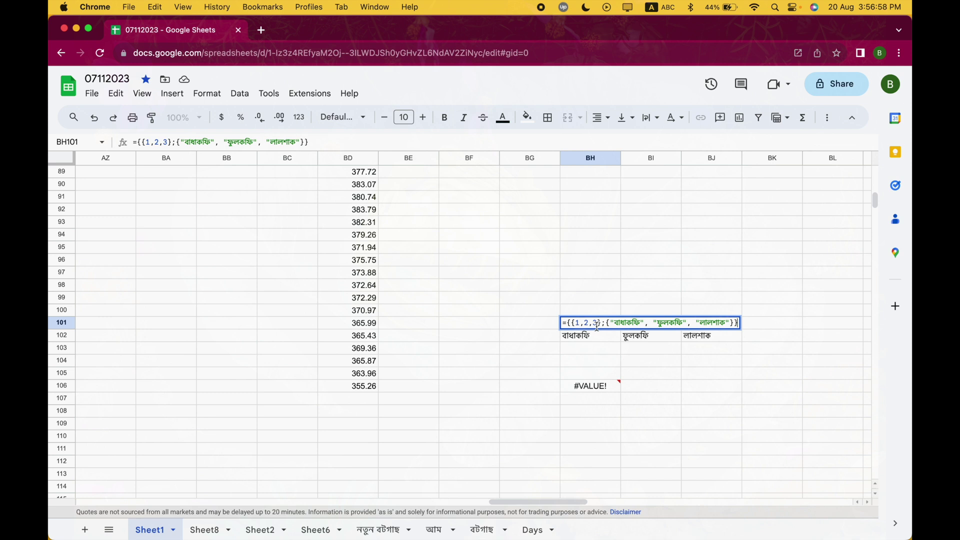
key("BackSpace")
key("BackSpace")
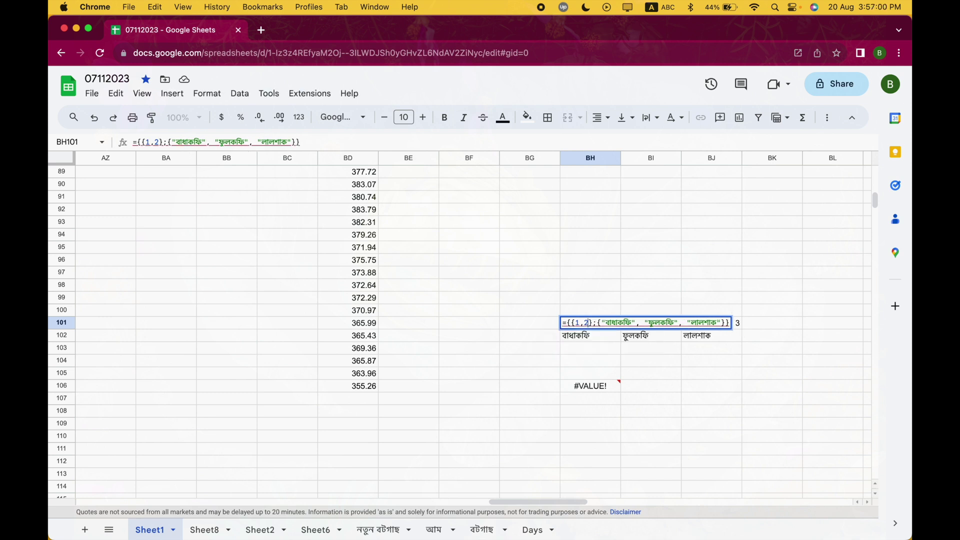
key("Return")
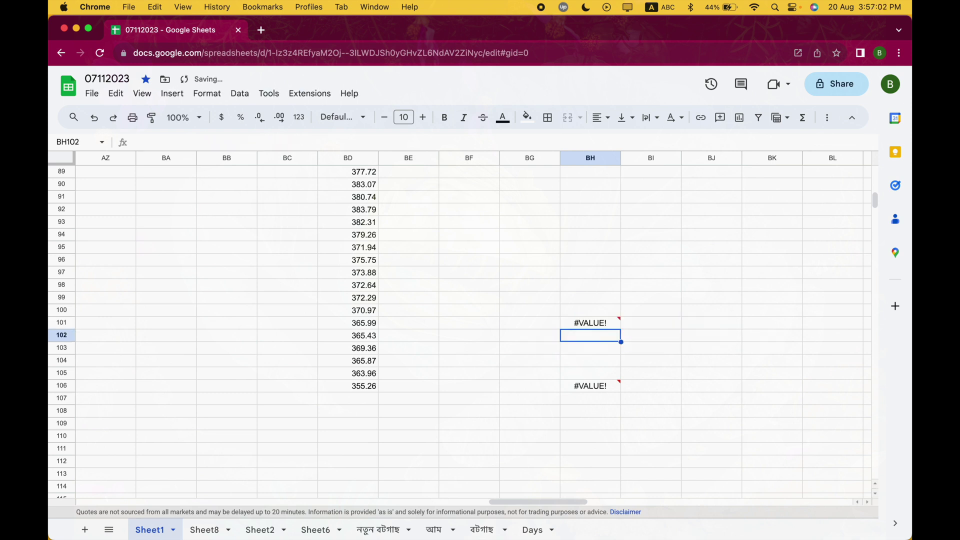
key("Up")
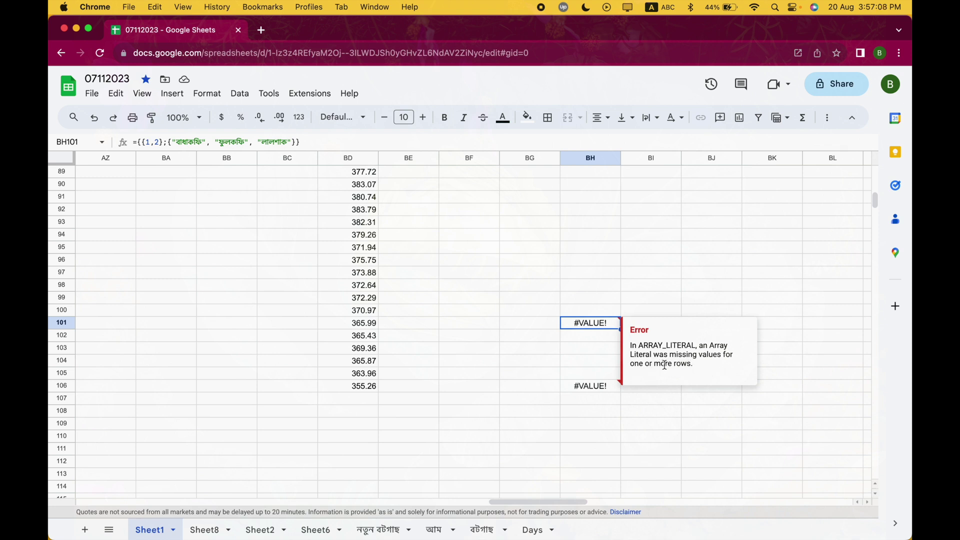
- Restore the number array in BH101 to {1,2,3} and commit the formula
double_click(603, 325)
left_click(587, 324)
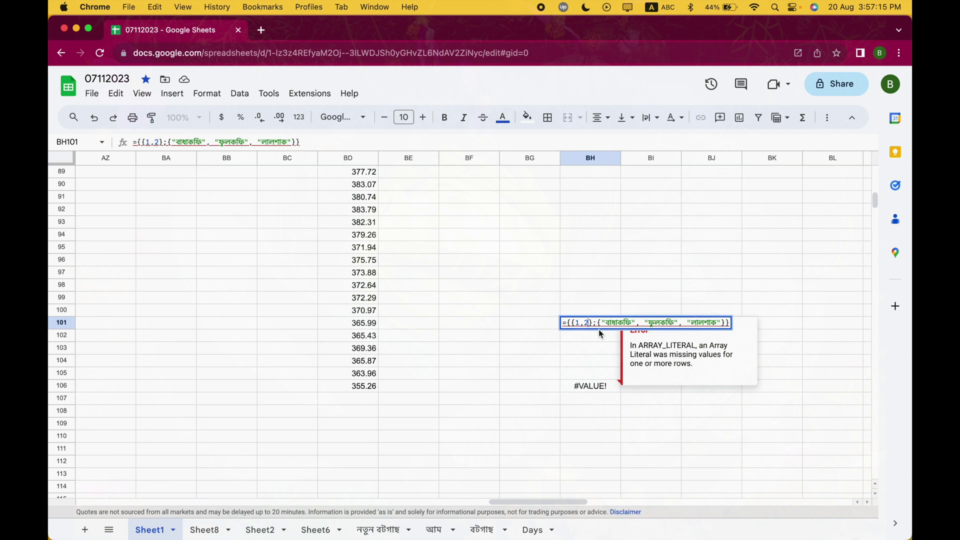
type(",3")
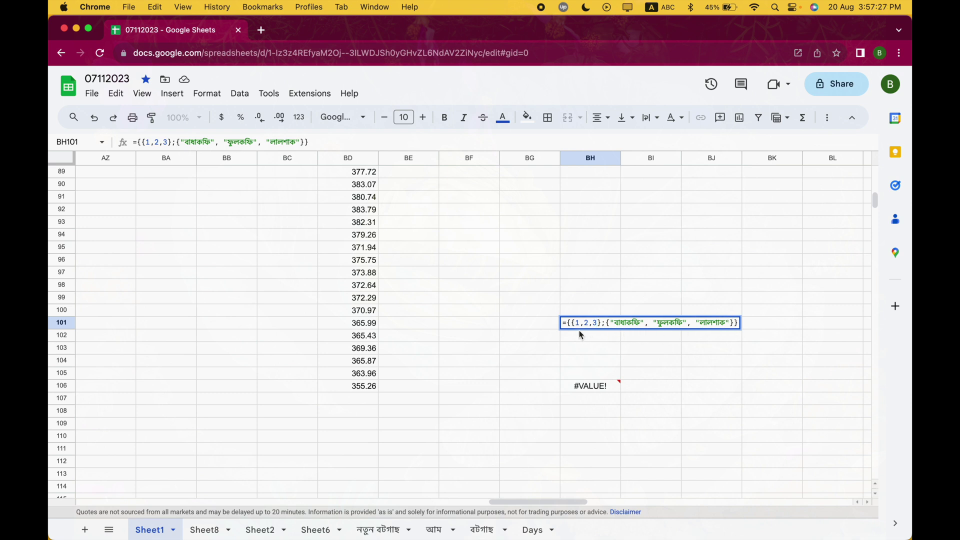
key("Return")
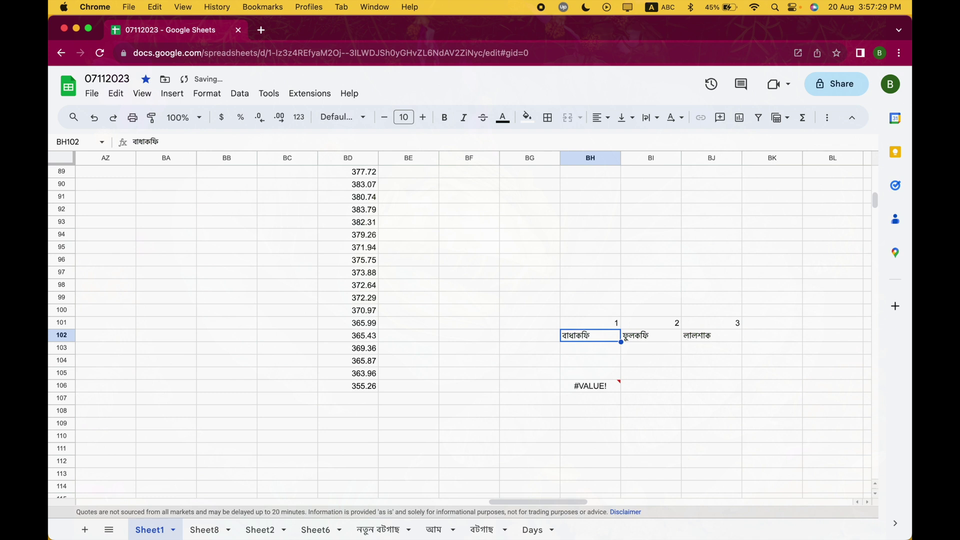
scroll(454, 361, "up", 2)
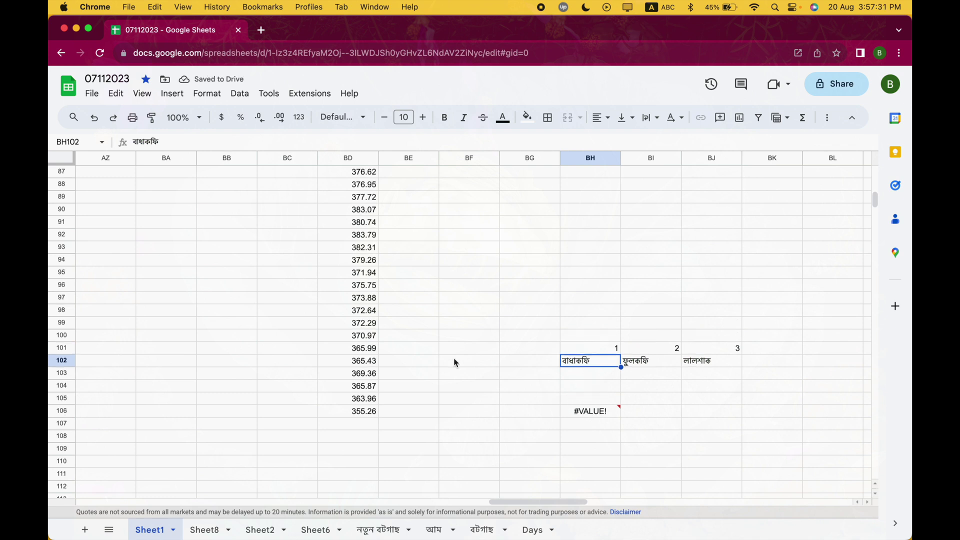
left_click(419, 186)
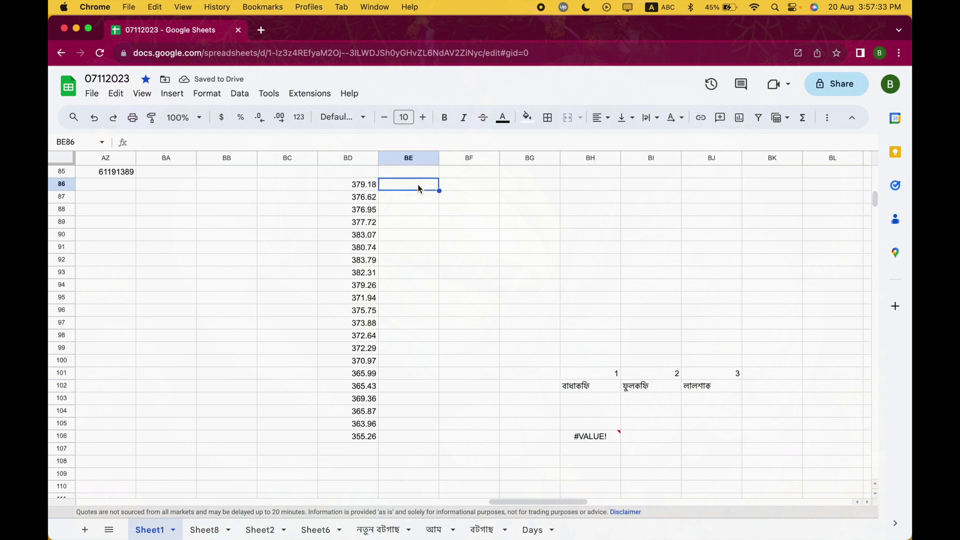
type("=")
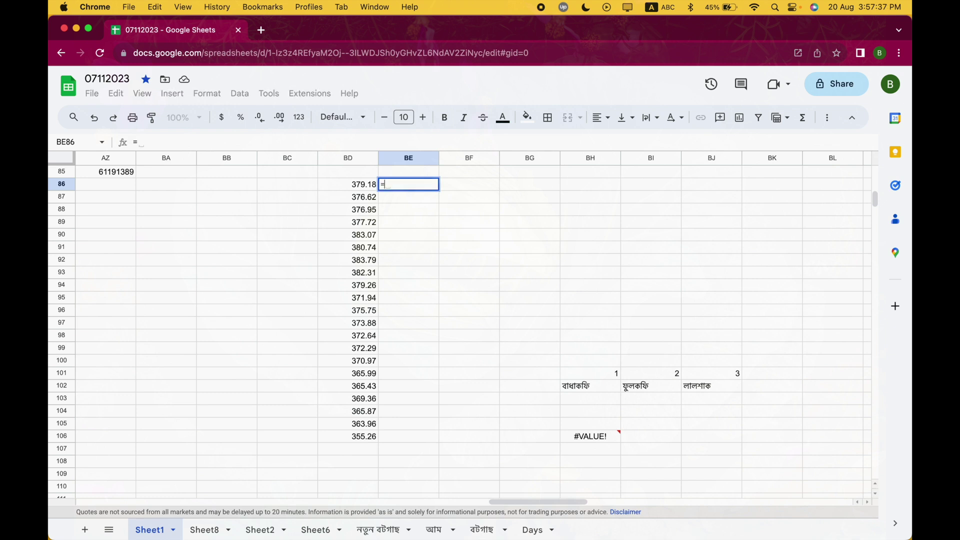
type("{}")
key("Left")
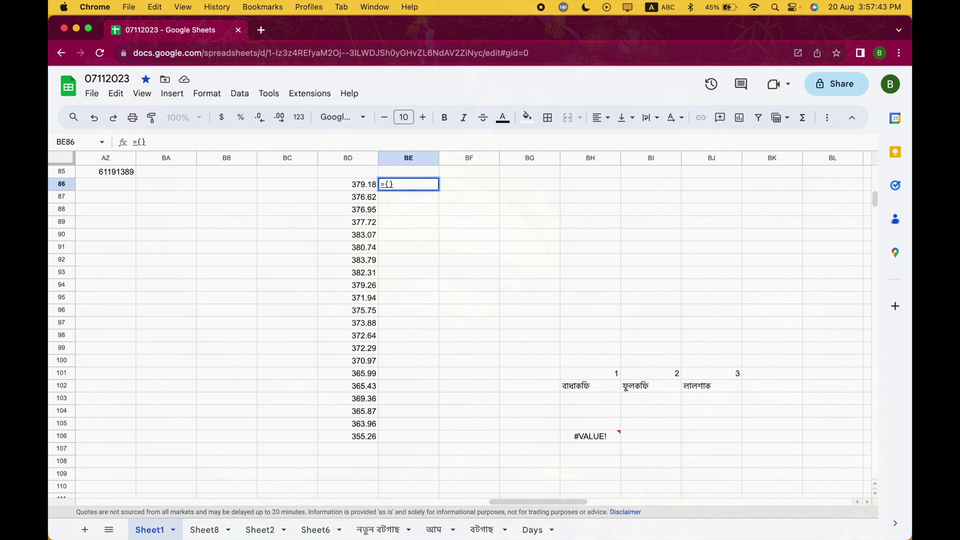
type("FILTER(")
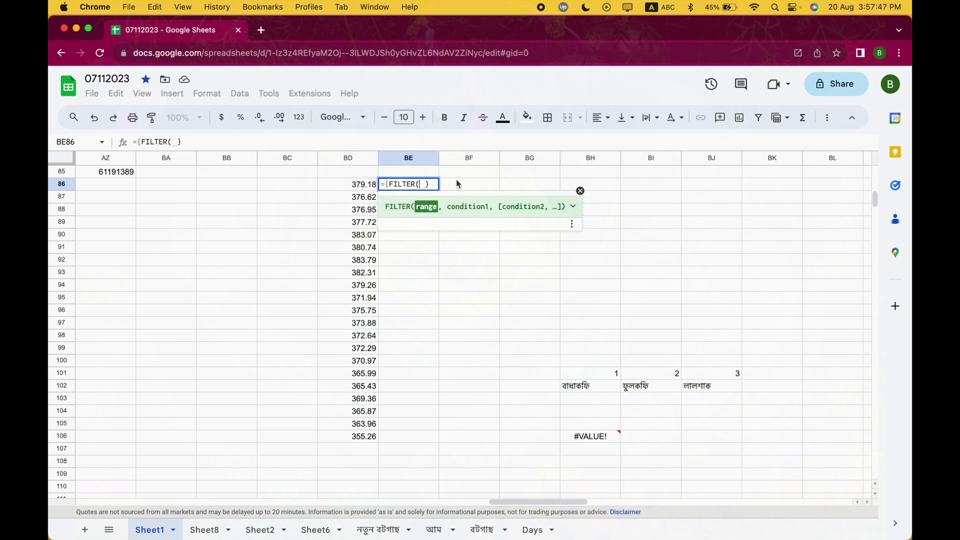
left_click(409, 183)
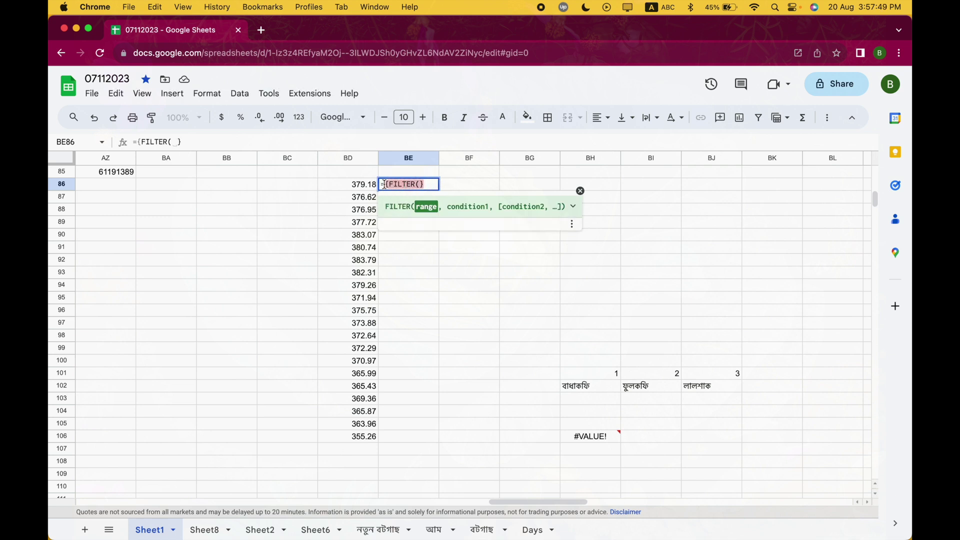
- Replace the draft in BE86 with =FILTER(BD86:BD106,BD86:BD106>BD85) and commit the formula
key("super+a")
type("=FILTER(")
key("Left")
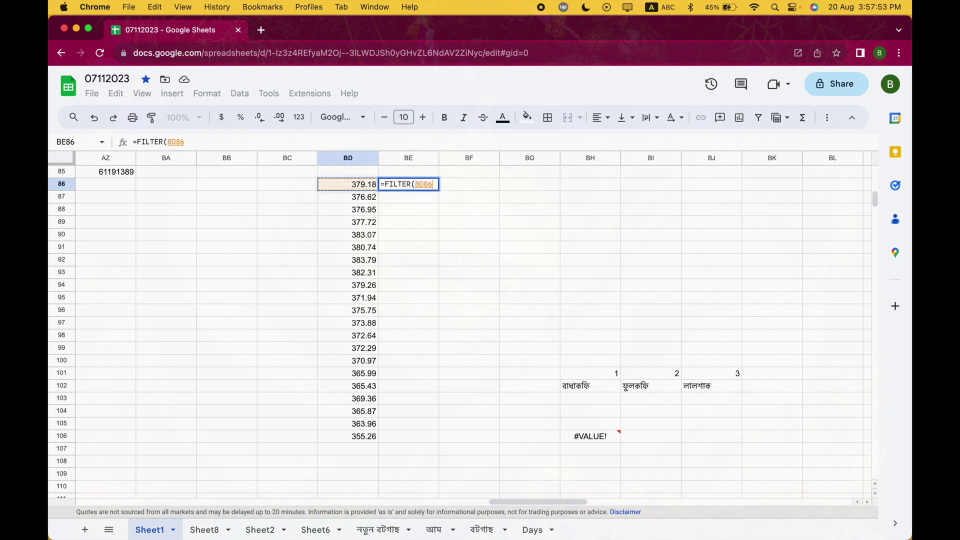
key("super+shift+Down")
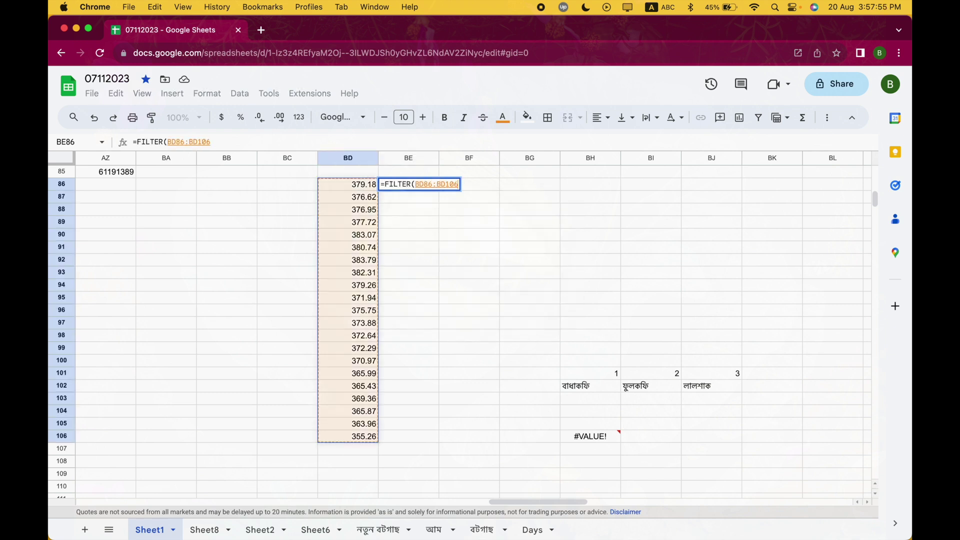
type(",")
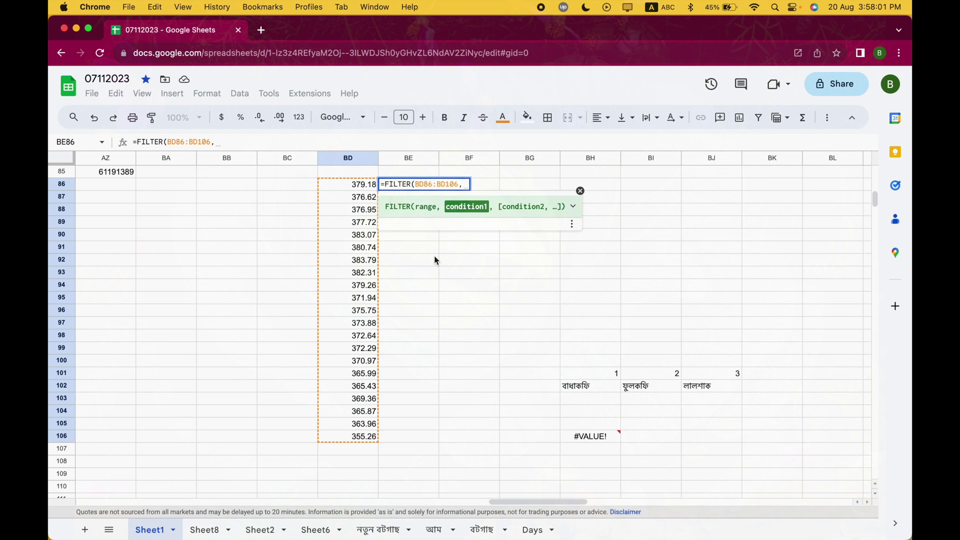
left_click(369, 186)
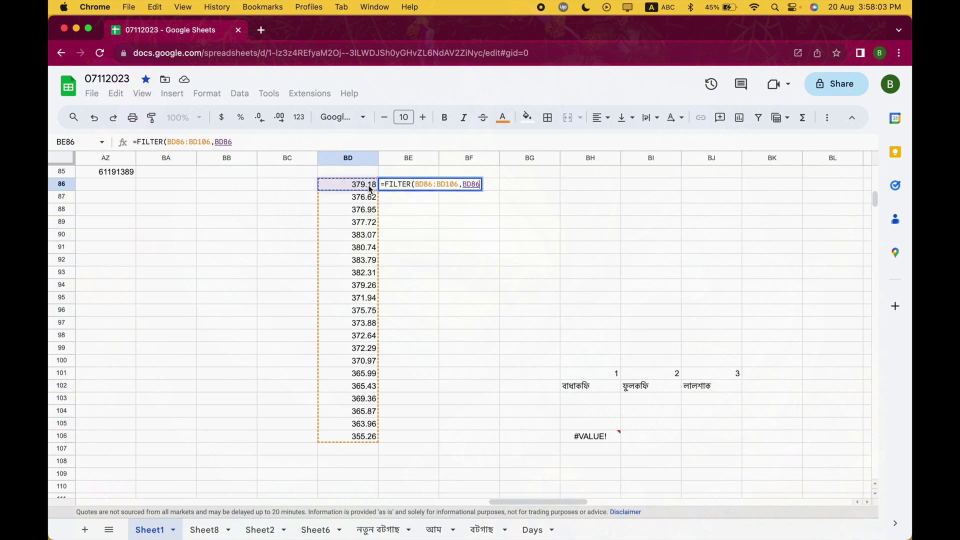
key("super+shift+Down")
type(">")
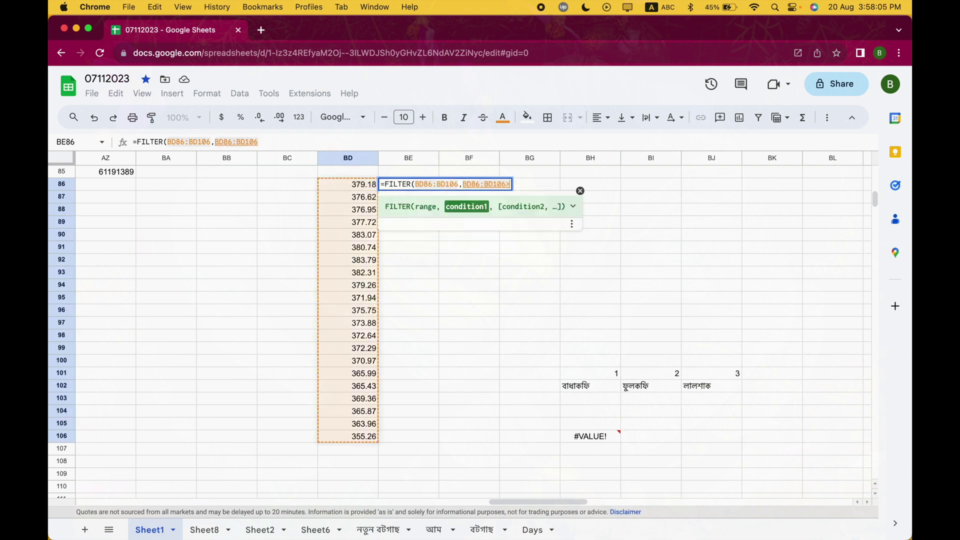
left_click(362, 175)
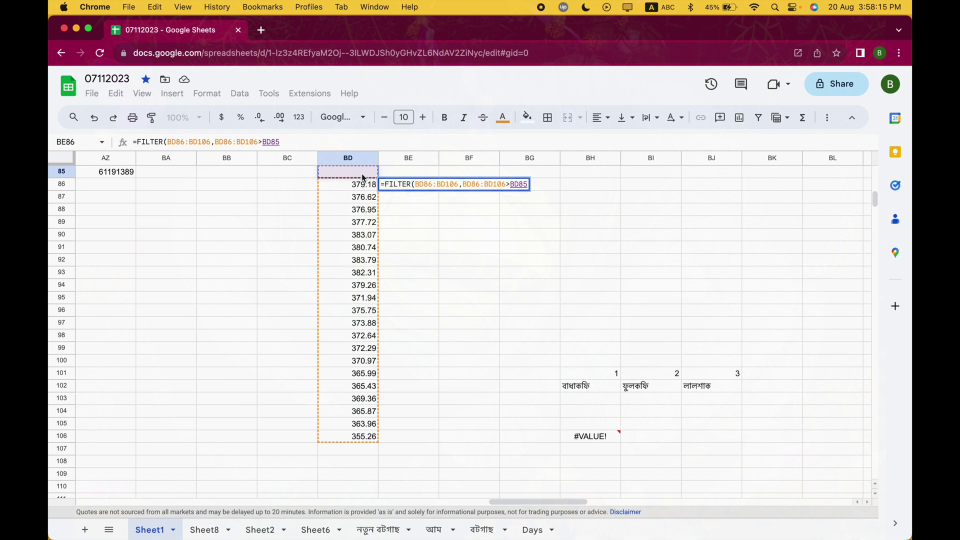
type(")")
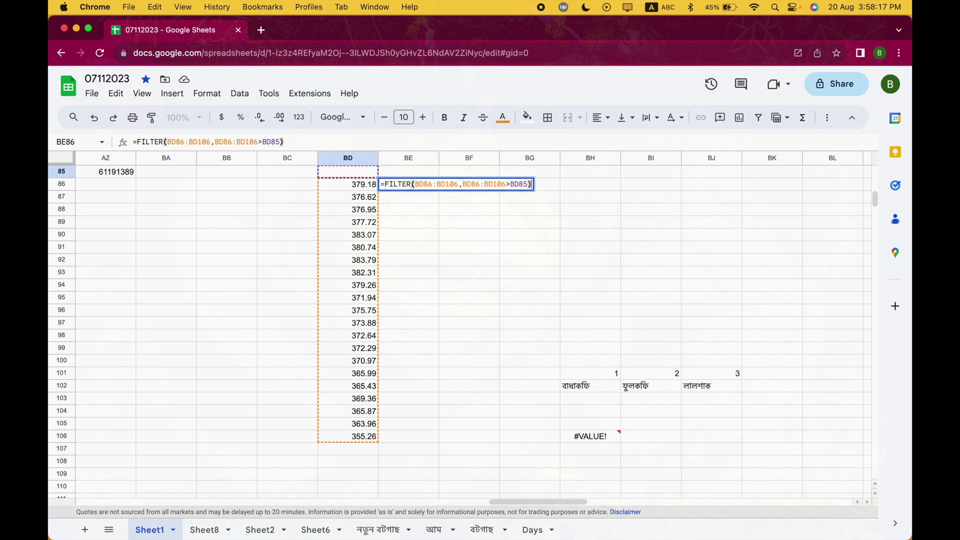
key("Return")
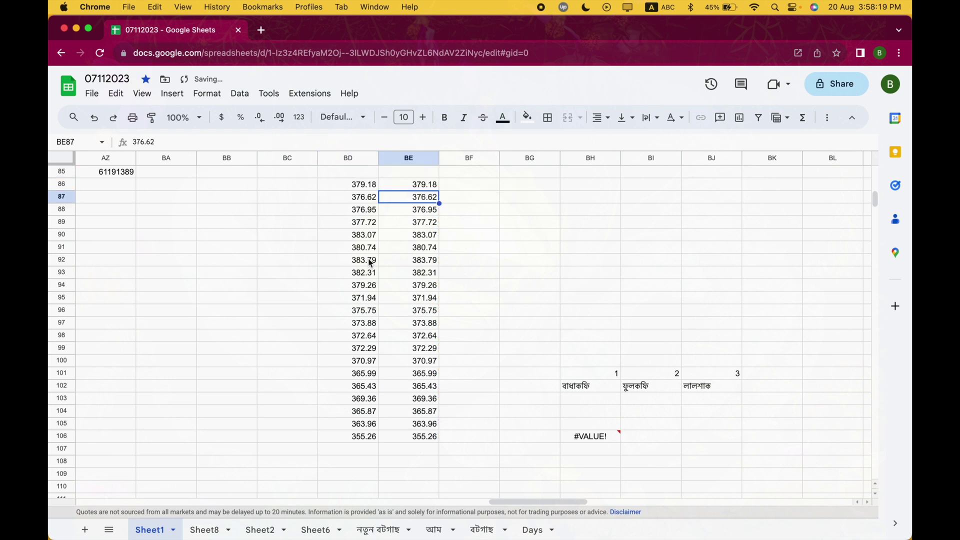
- Enter 380 in BD85 as the filter threshold and reselect that cell
left_click(364, 172)
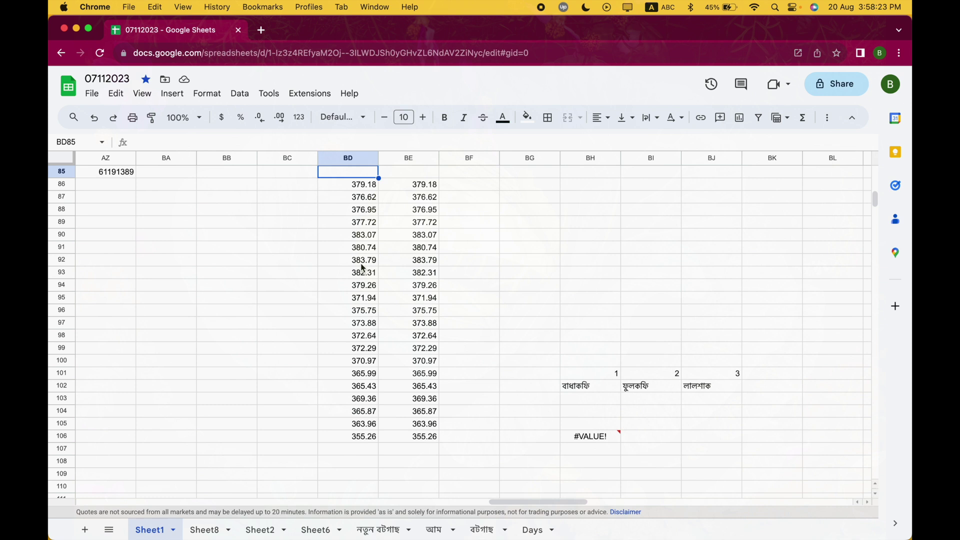
type("380")
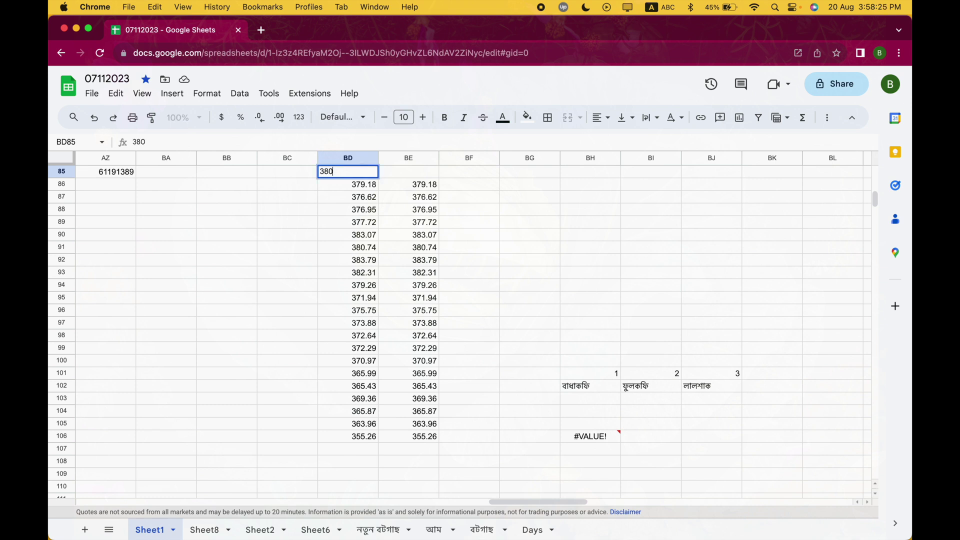
key("Return")
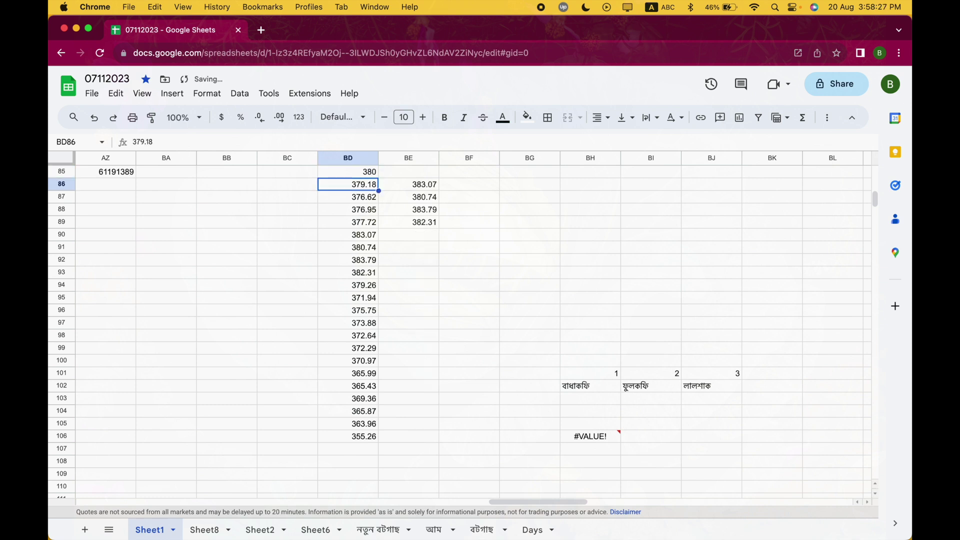
key("Up")
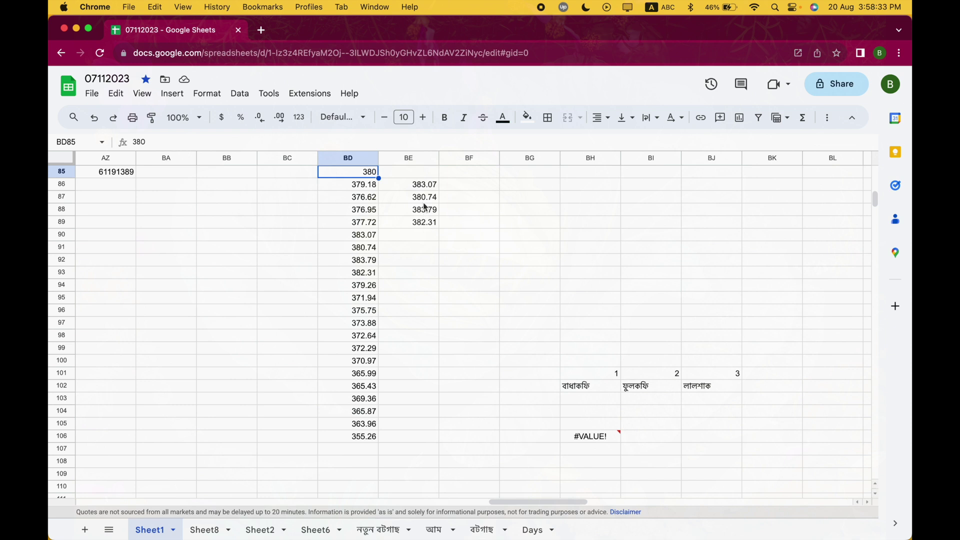
- Count the filtered values in BF86 with =COUNTA(BE86:BE89) and reject the suggested autofill
left_click(460, 190)
type("=")
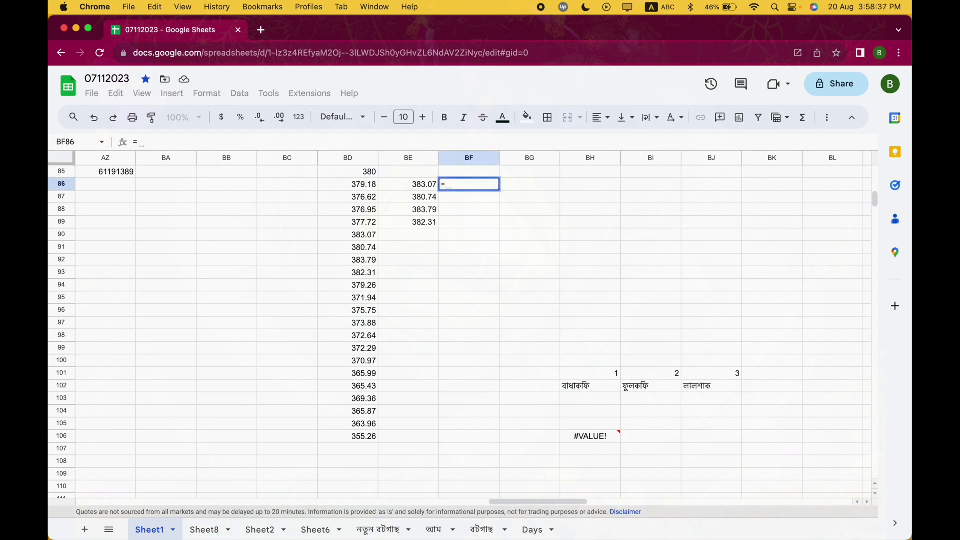
type("coun")
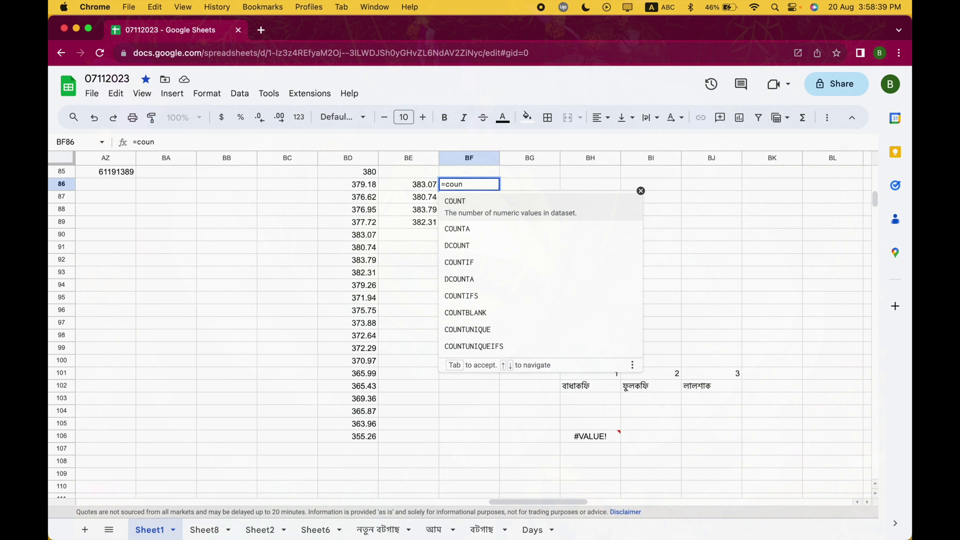
key("Down")
key("Tab")
key("Left")
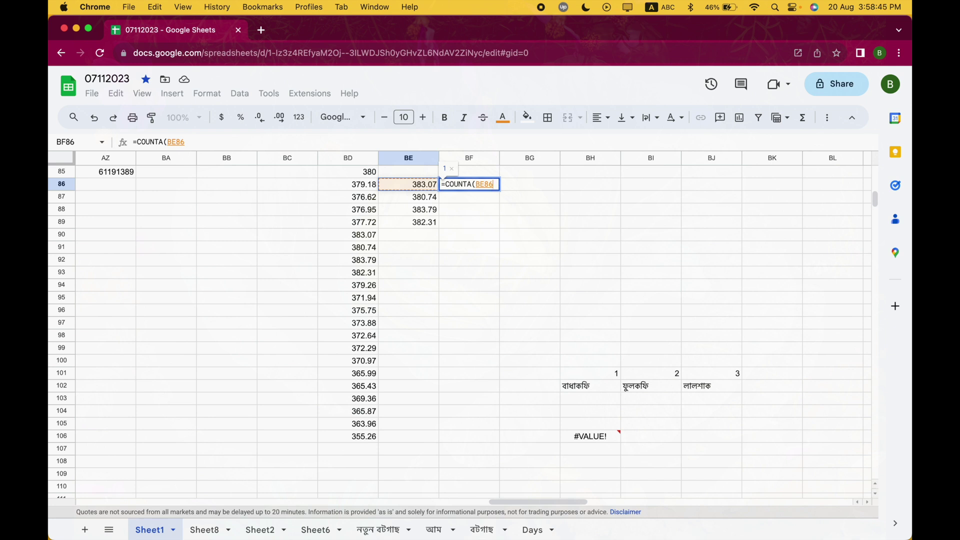
key("shift+Down")
key("shift+Down")
key("shift+Down")
type(")")
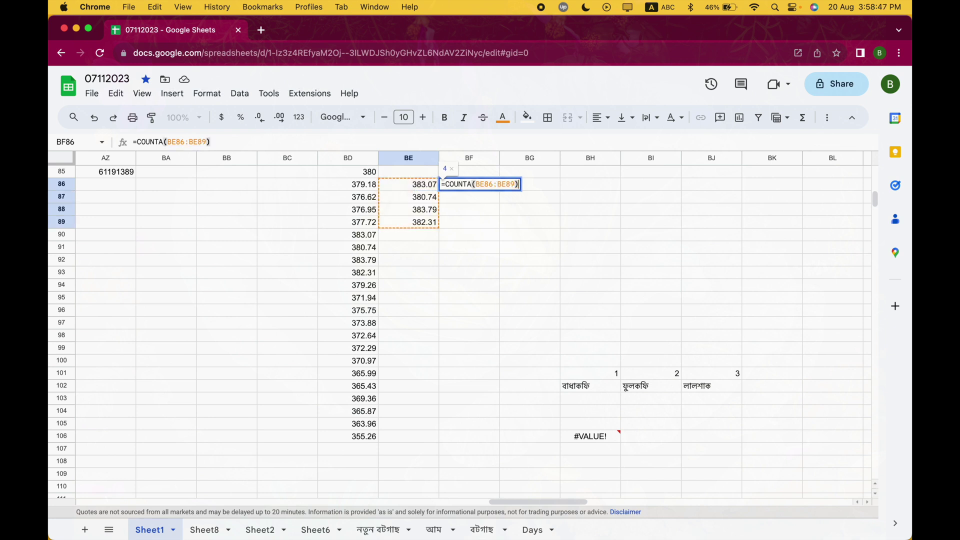
key("Return")
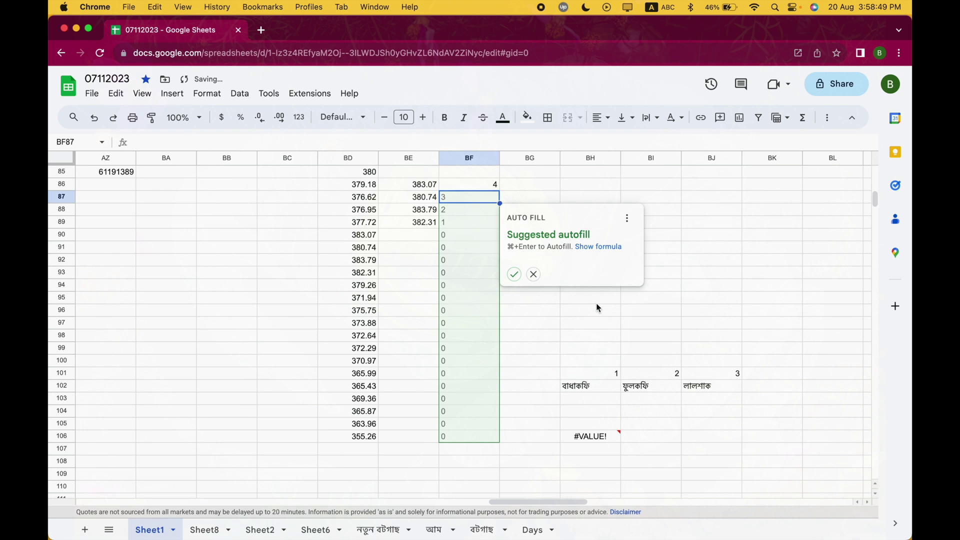
left_click(532, 274)
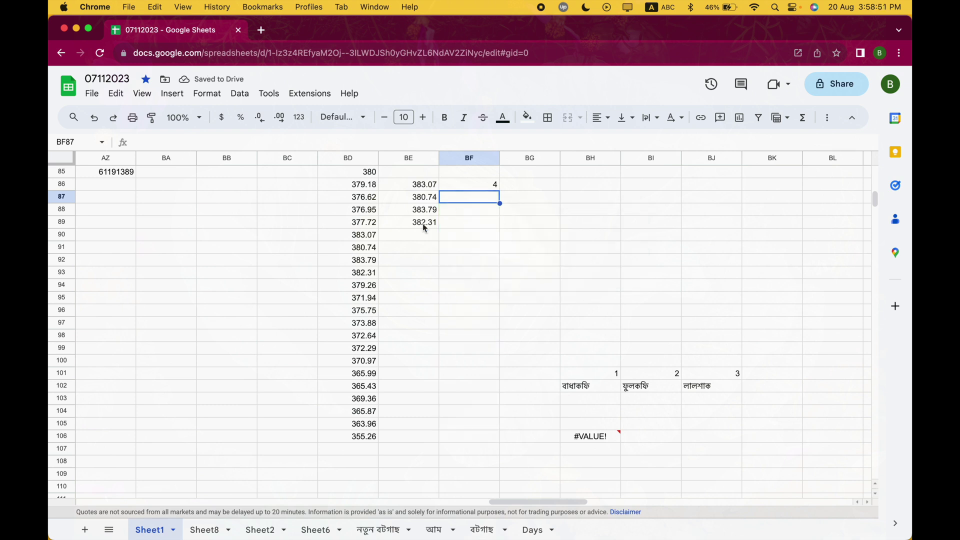
- Change the filter threshold in BD85 to 300
left_click(372, 175)
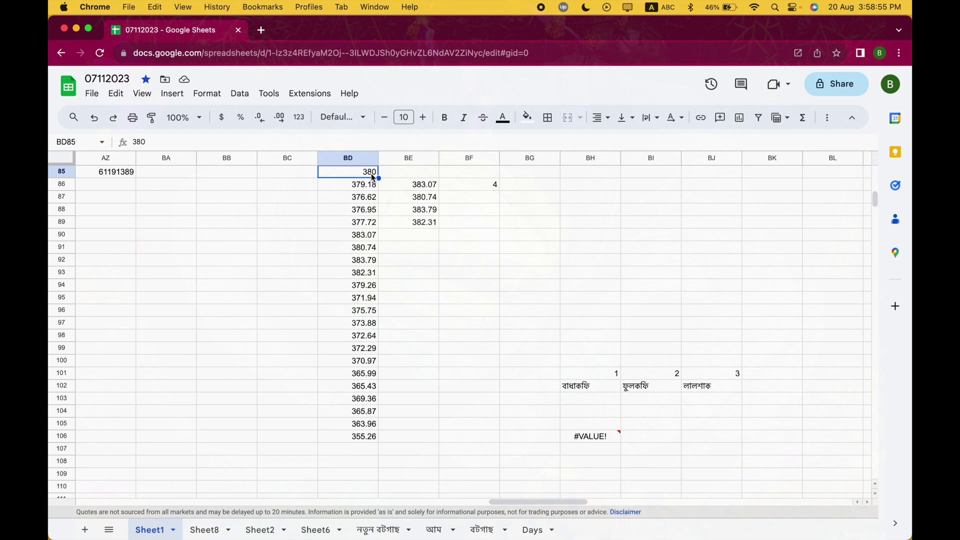
type("300")
key("Return")
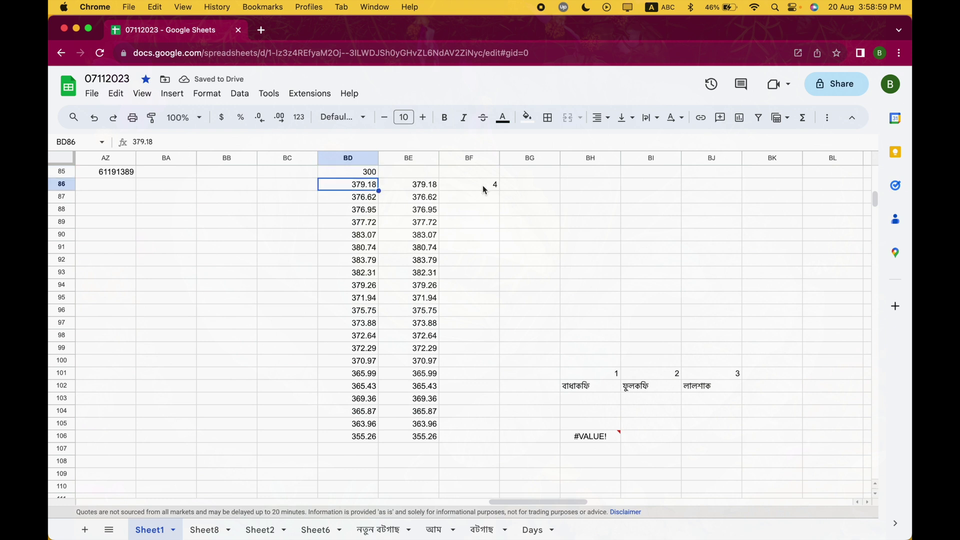
- Examine the COUNTA formula's range in BF86 and compare it with the FILTER formula in BE86
left_click(489, 187)
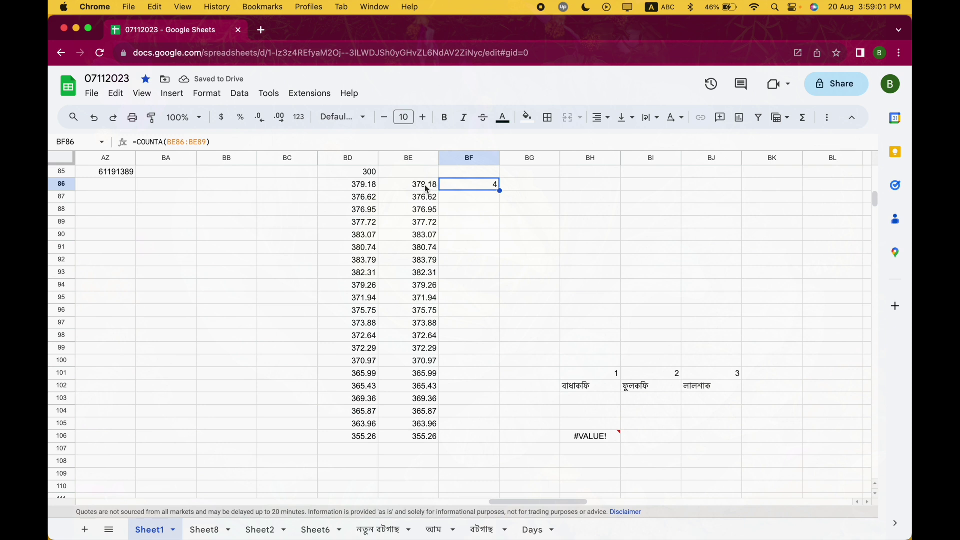
left_click(424, 185)
left_click(474, 189)
double_click(477, 185)
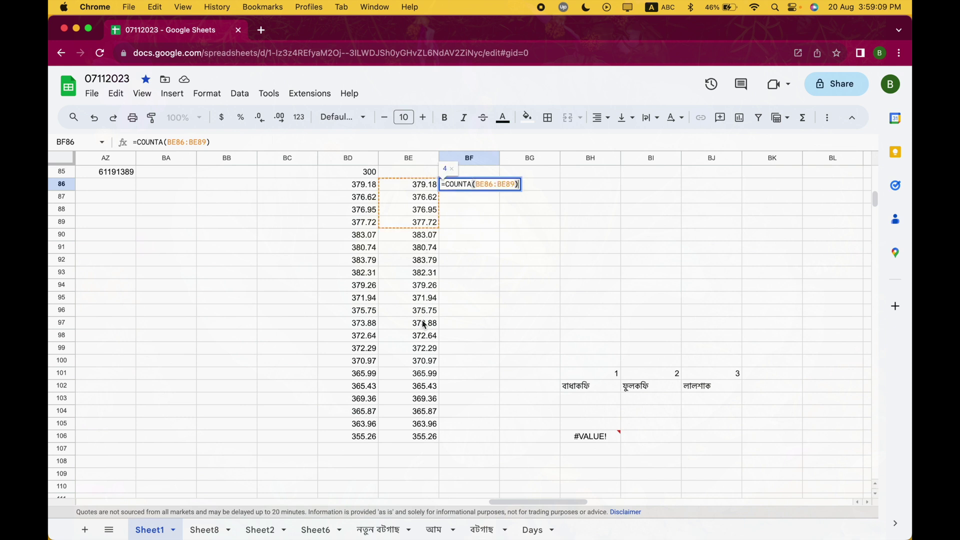
key("Return")
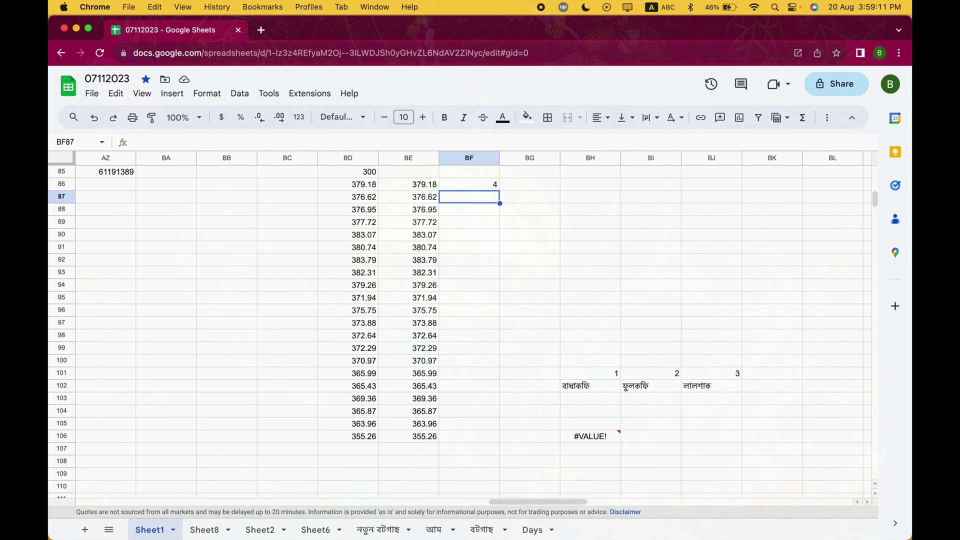
left_click(469, 184)
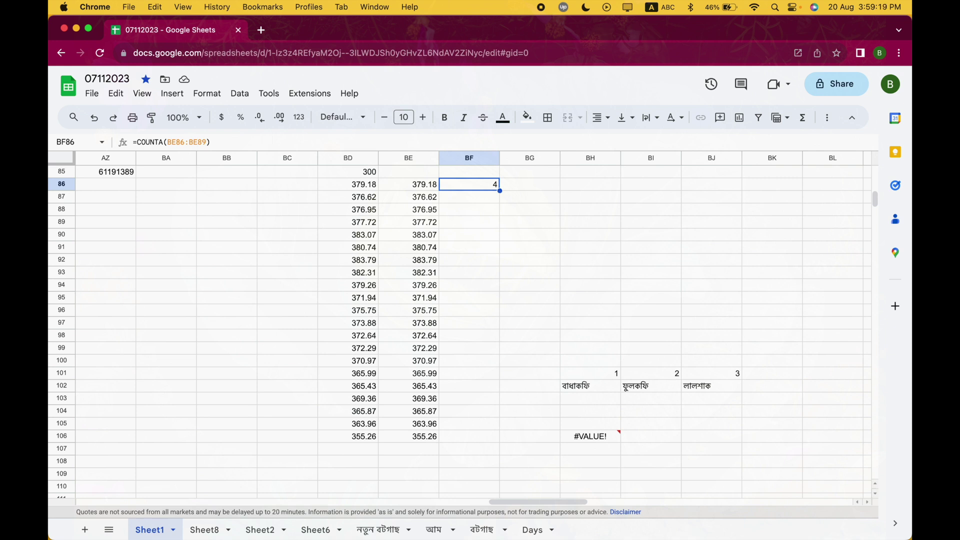
left_click(409, 184)
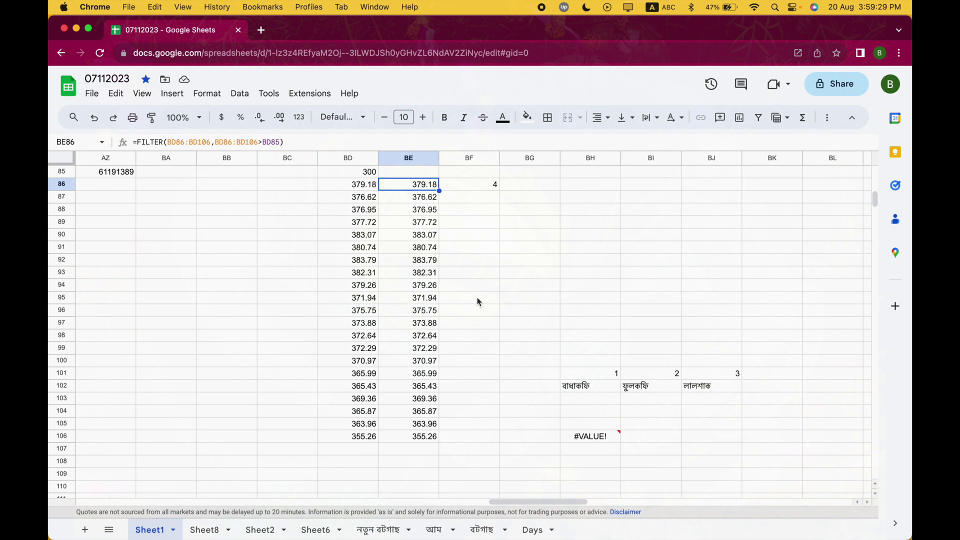
left_click(484, 186)
double_click(478, 186)
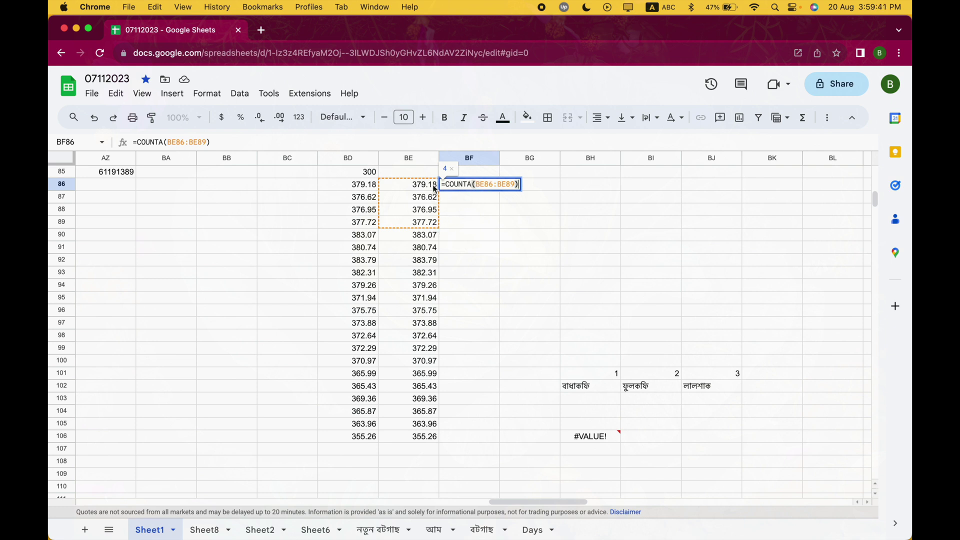
left_click(515, 185)
key("BackSpace")
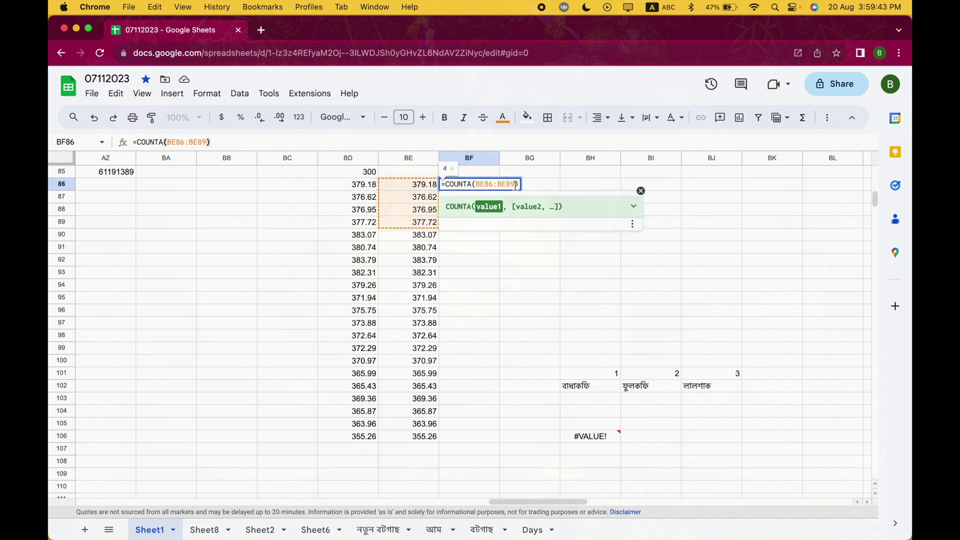
key("BackSpace")
key("BackSpace")
key("BackSpace")
key("BackSpace")
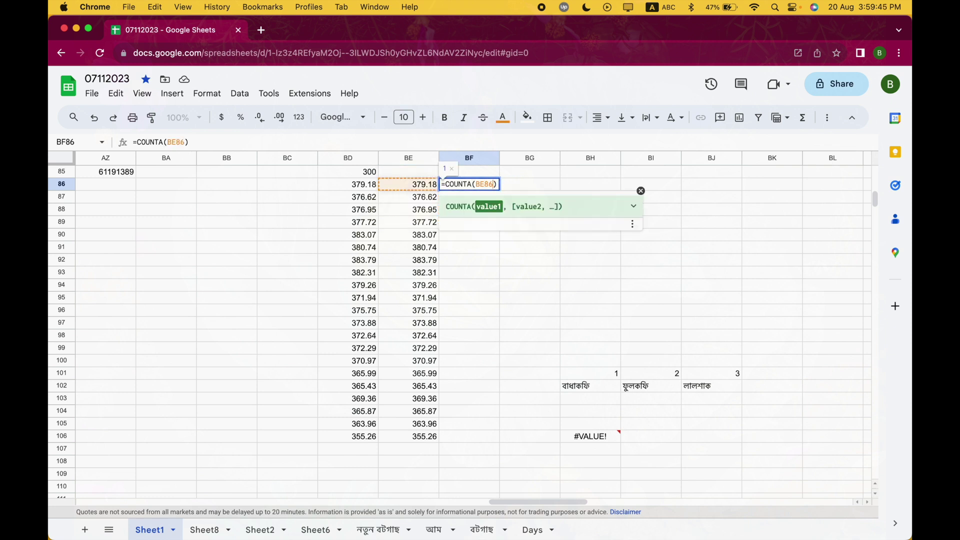
key("Escape")
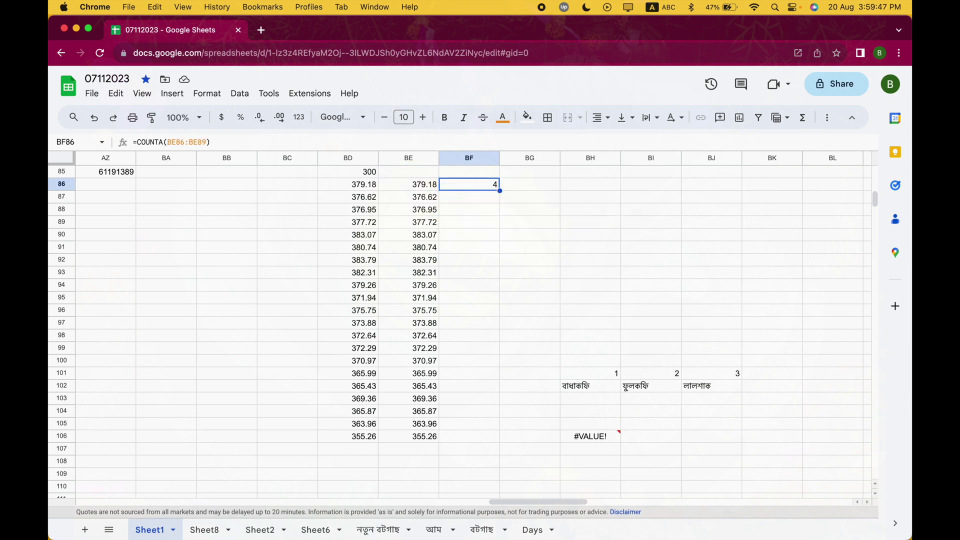
- Count the full filter output range in BG86 with =COUNTA(BE86:BE106) and reject the suggested autofill
key("Right")
type("=")
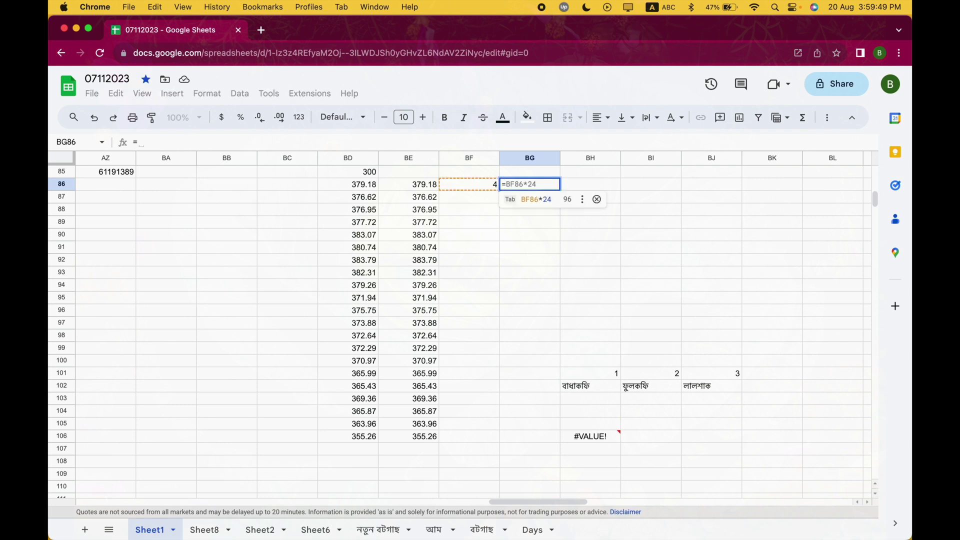
type("cou")
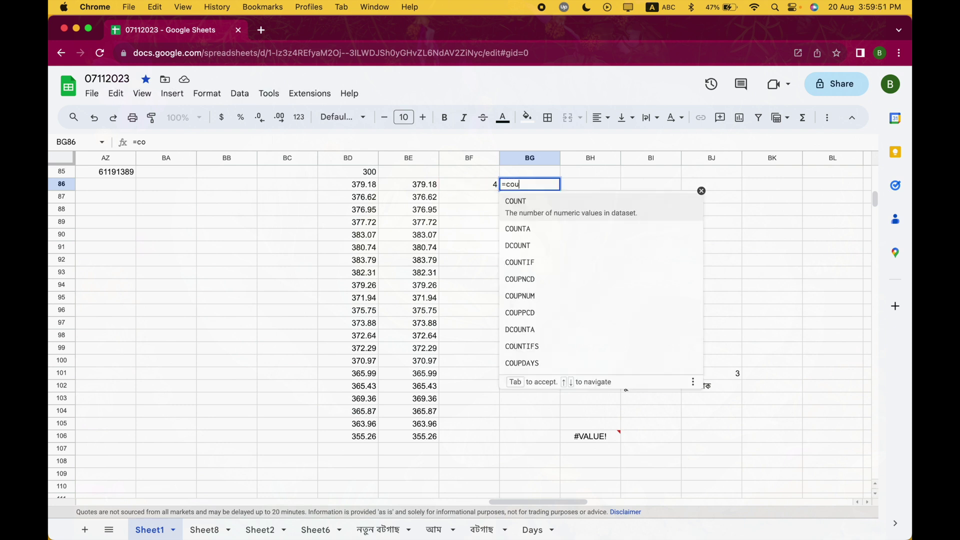
type("nta(")
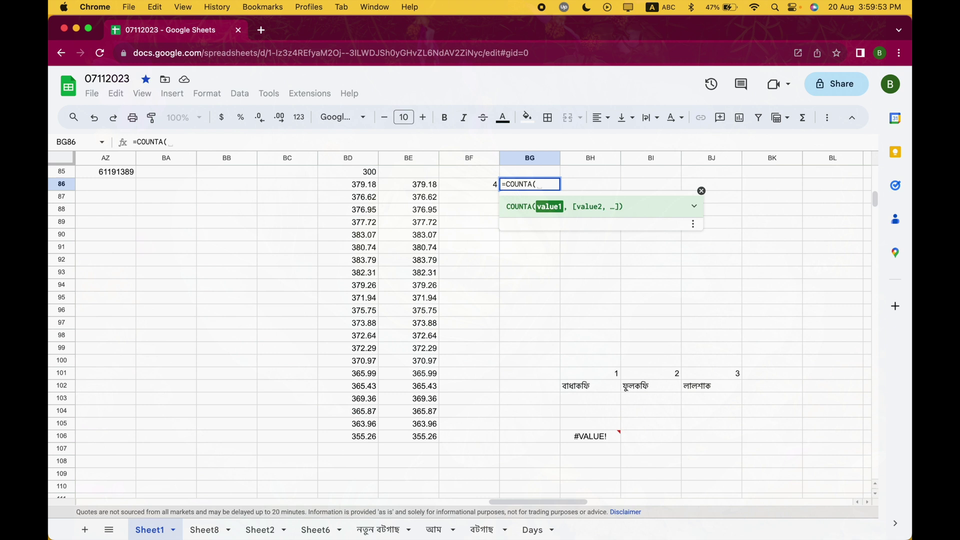
key("Left")
key("Left")
key("super+shift+Down")
type(")")
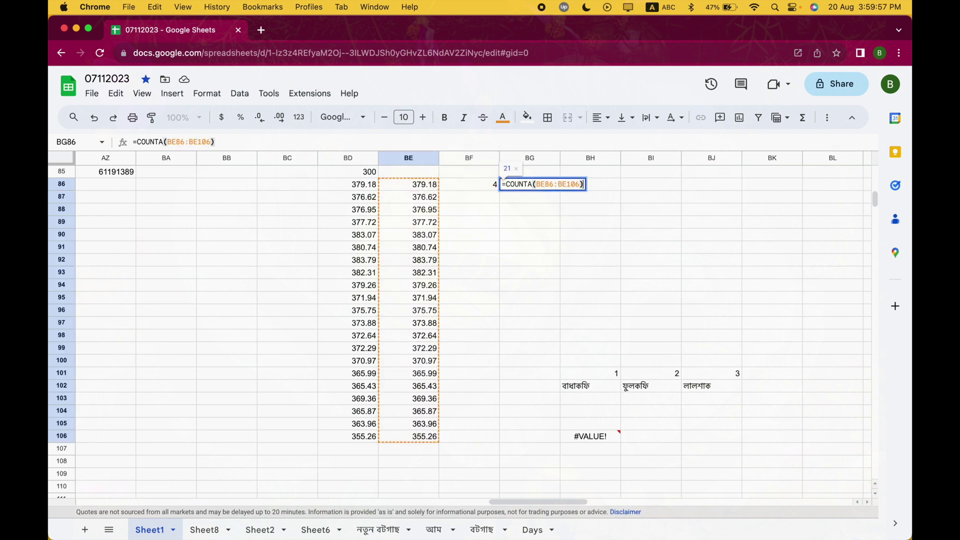
key("Return")
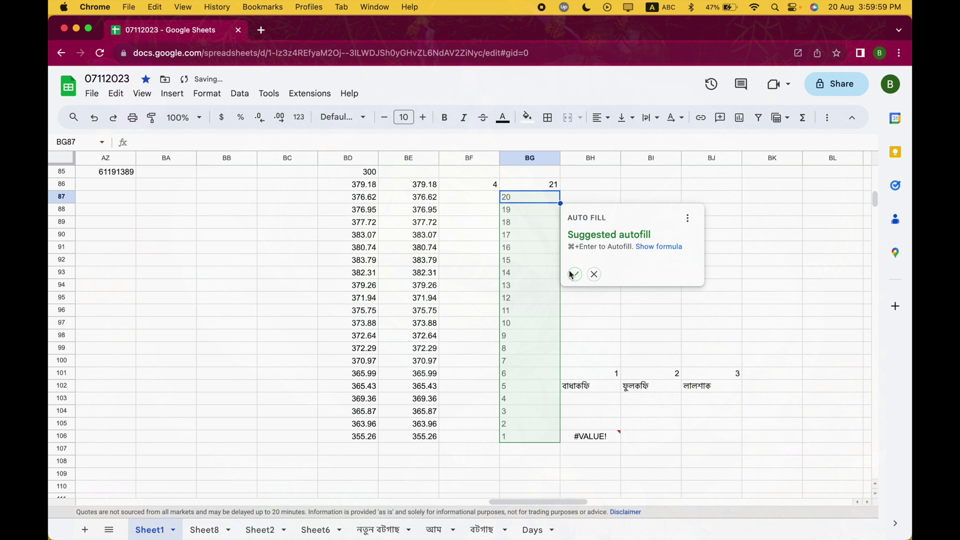
left_click(594, 274)
- Change the filter threshold in BD85 to 380
left_click(368, 175)
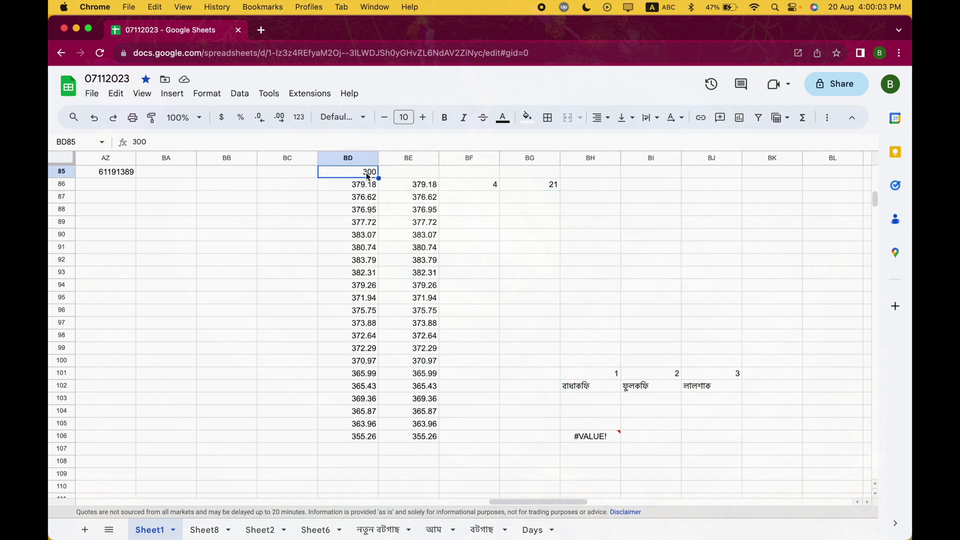
type("380")
key("Return")
- Set the filter threshold in BD85 to 372 and compare the COUNTA formulas in BF86 and BG86
left_click(355, 171)
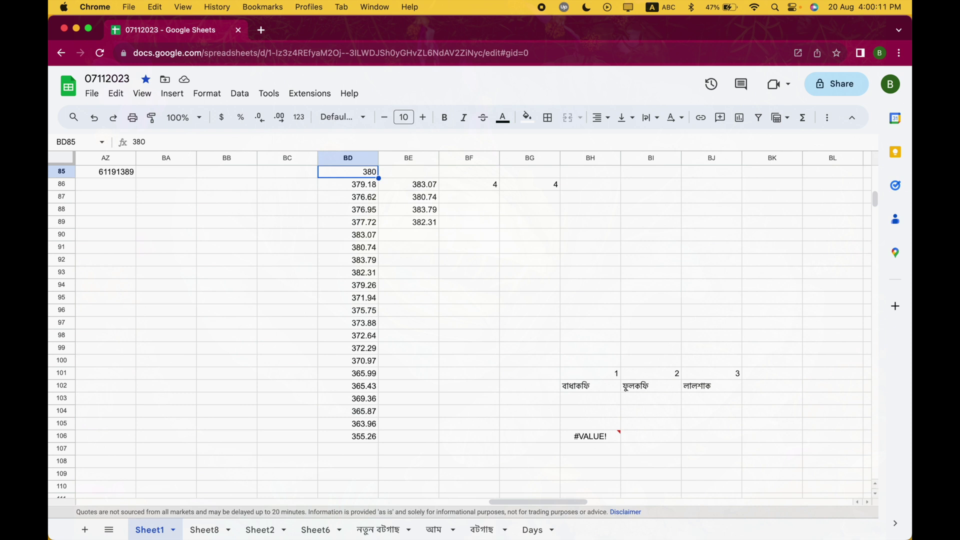
type("3")
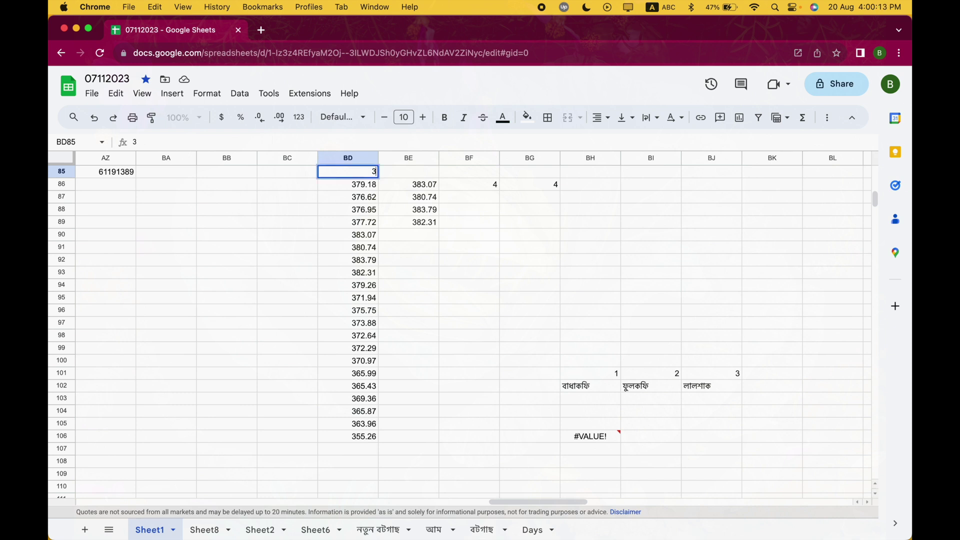
type("72")
key("Return")
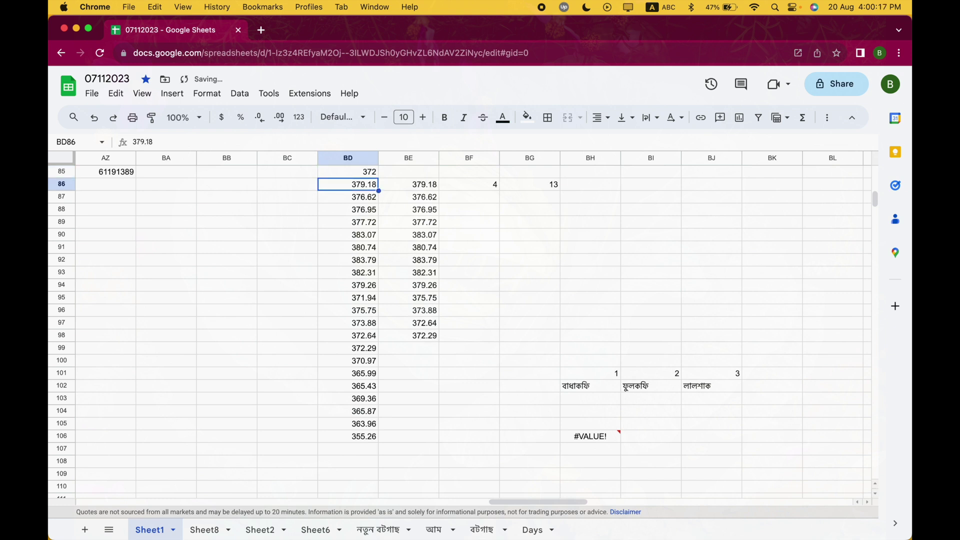
left_click(487, 188)
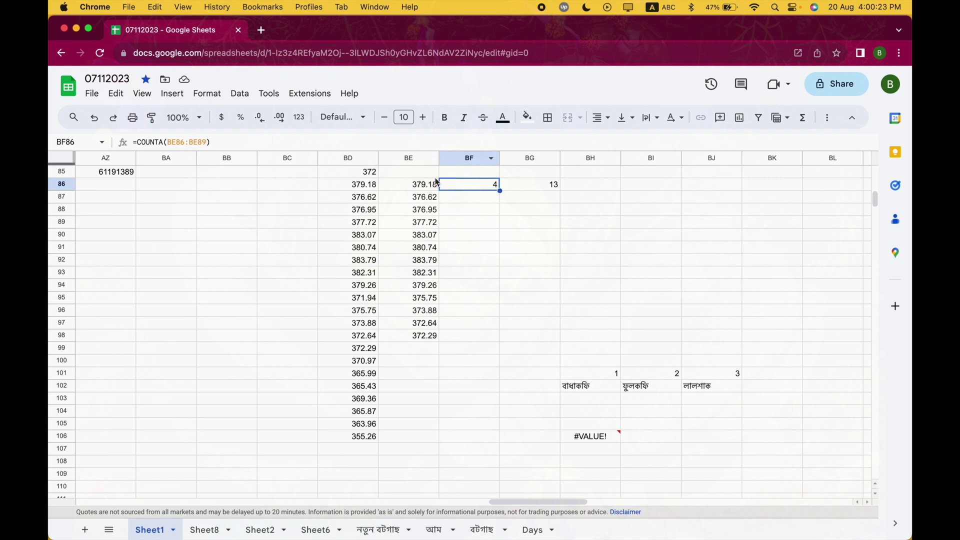
left_click(537, 186)
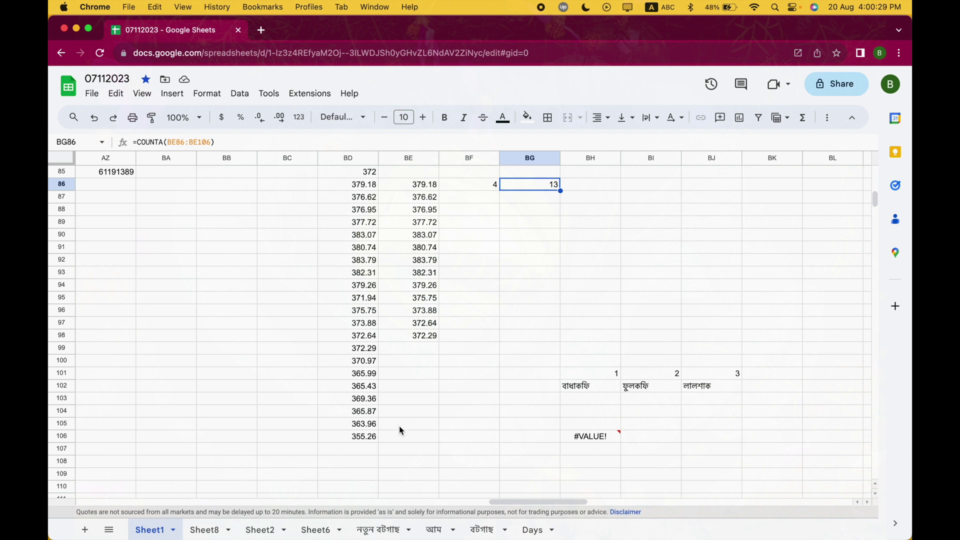
- Begin an array literal in BH86 with FILTER(BD86:BD106,BD86:BD106>BD85) as its first element
scroll(402, 385, "up", 1)
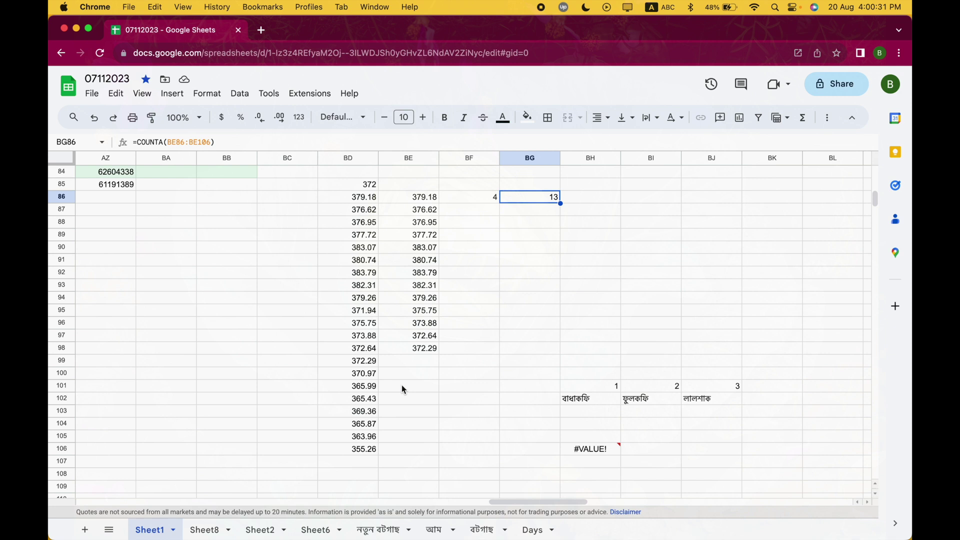
left_click(583, 200)
type("={}")
key("Left")
type("FILTER(")
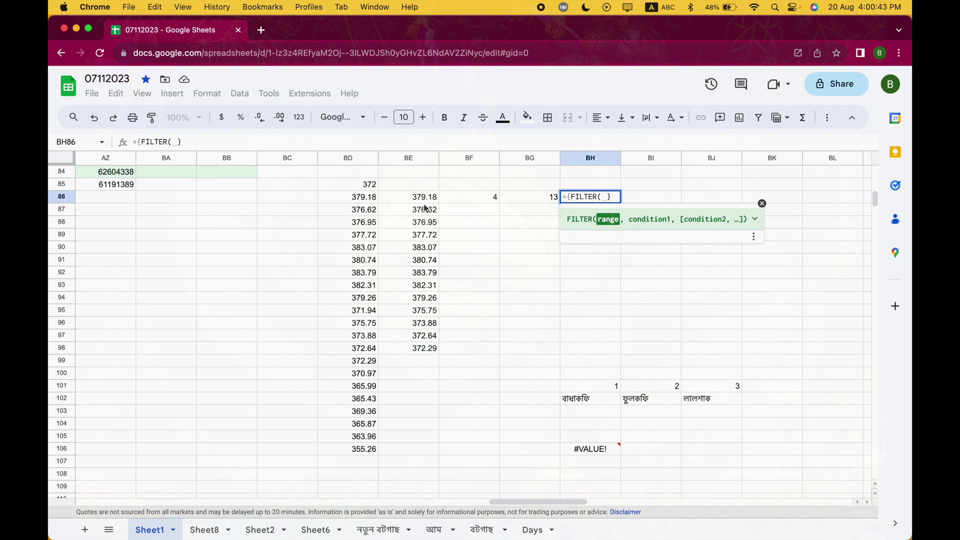
left_click(361, 203)
key("super+shift+Down")
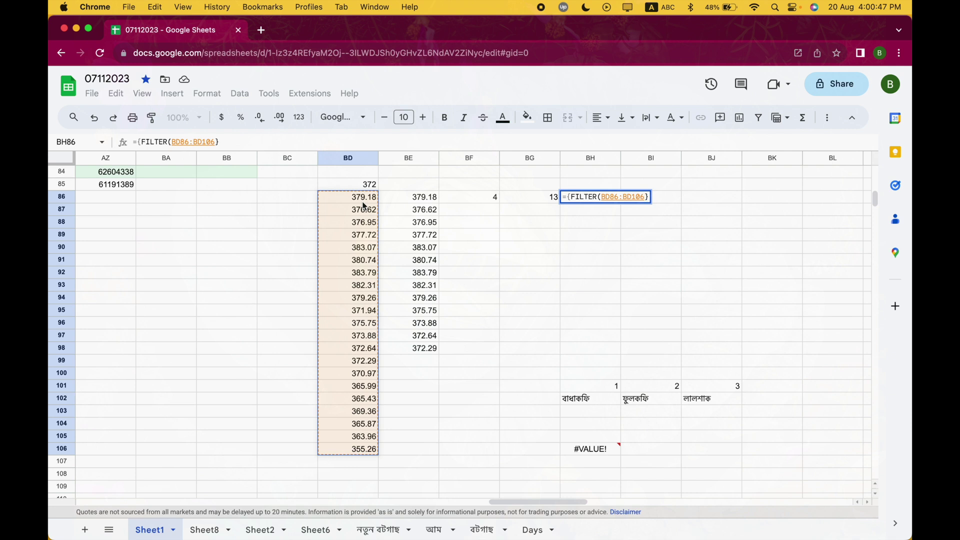
type(",")
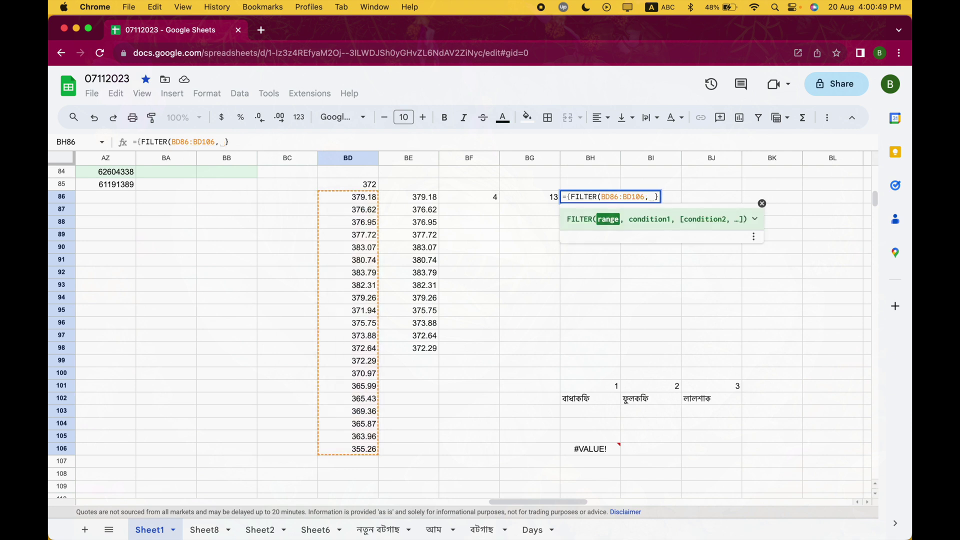
left_click(364, 200)
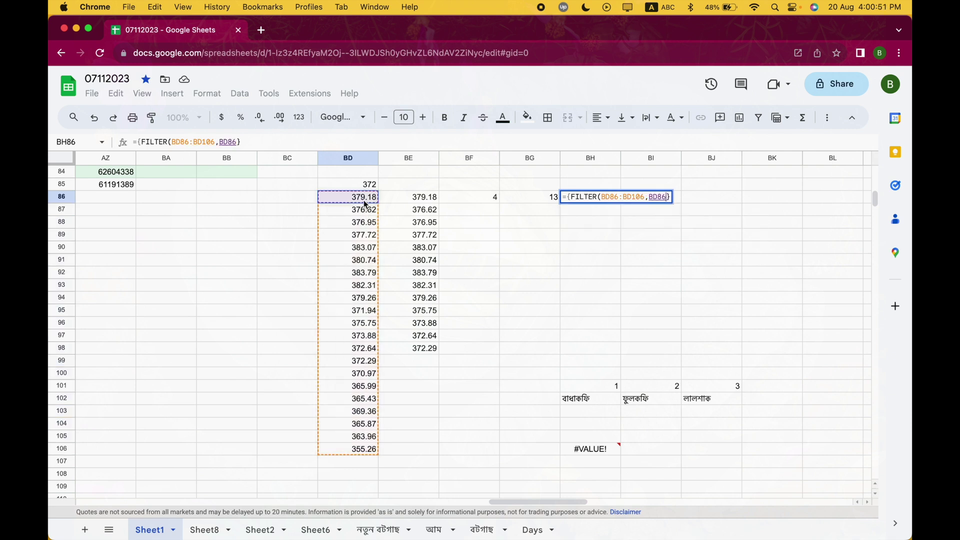
key("super+shift+Down")
type(">")
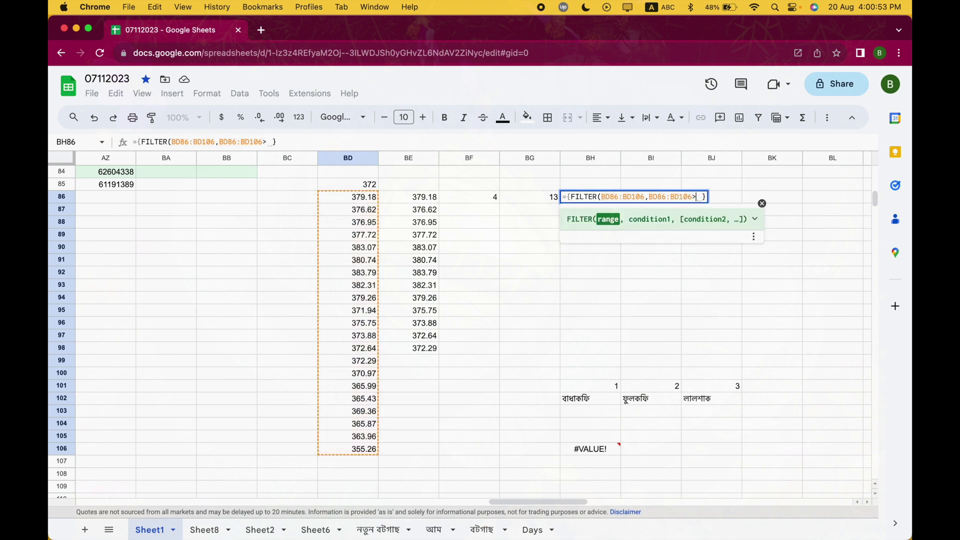
left_click(369, 186)
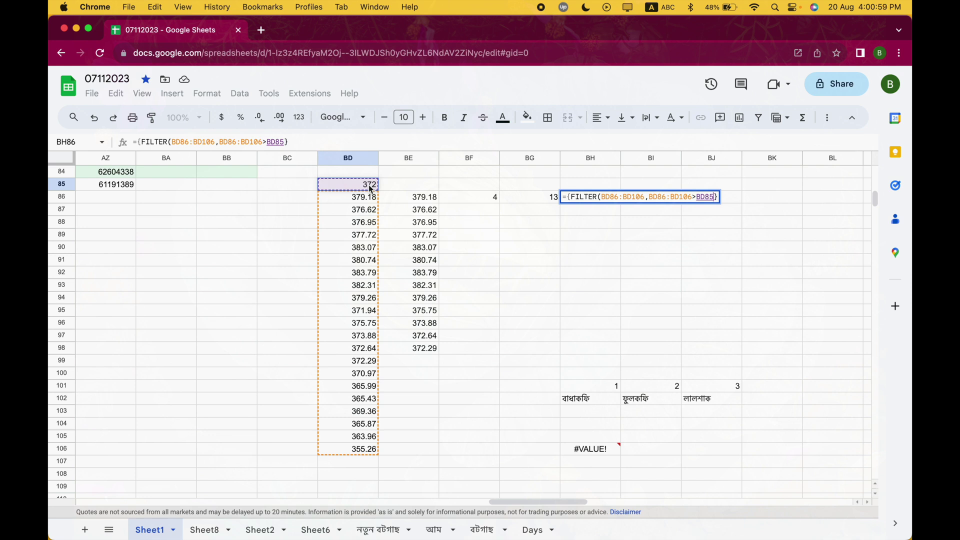
type(")")
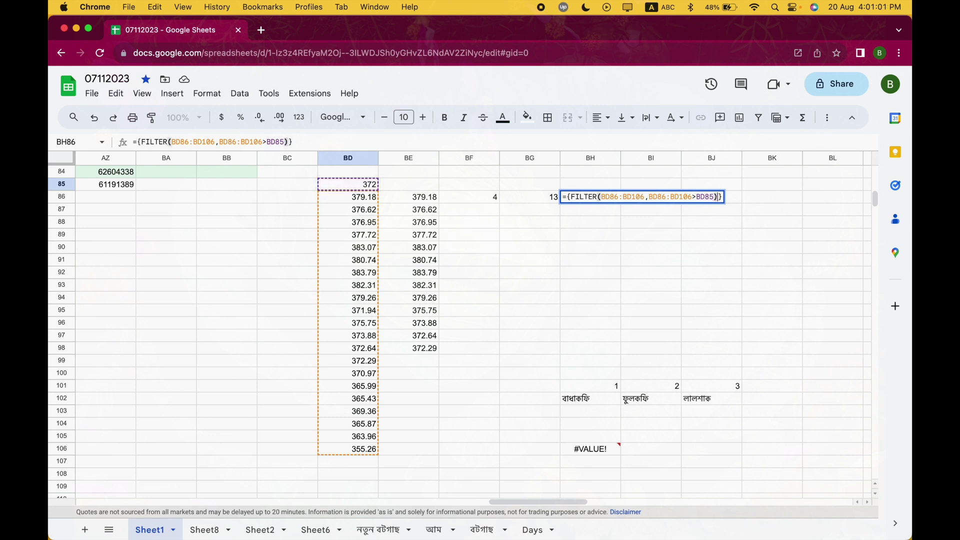
- Add a comma and an empty COUNTA() as the second element of the BH86 array literal
type(", ")
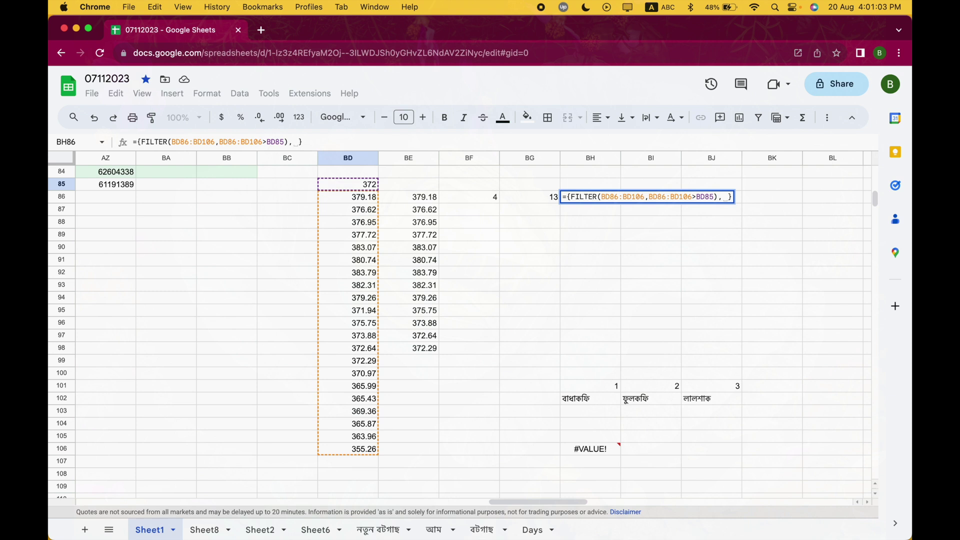
type("coun")
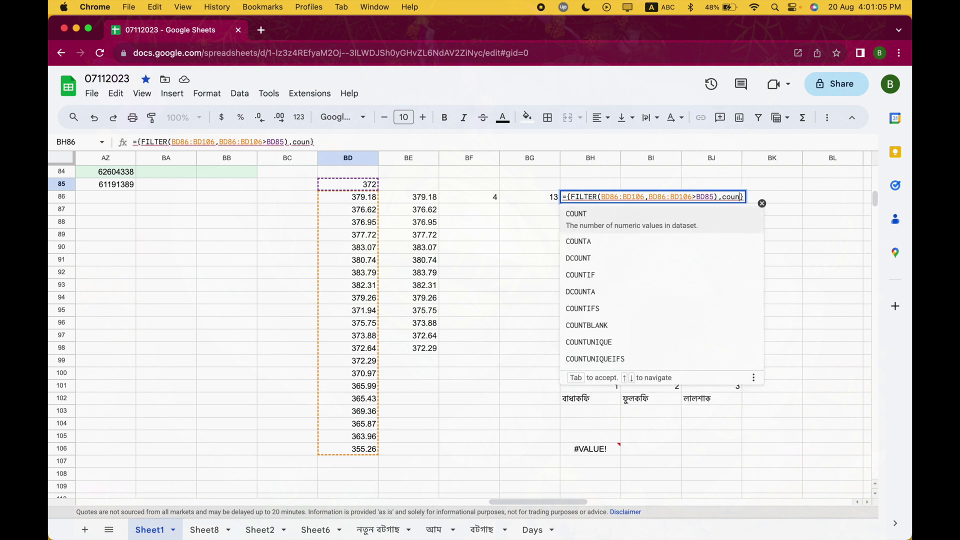
type("ta")
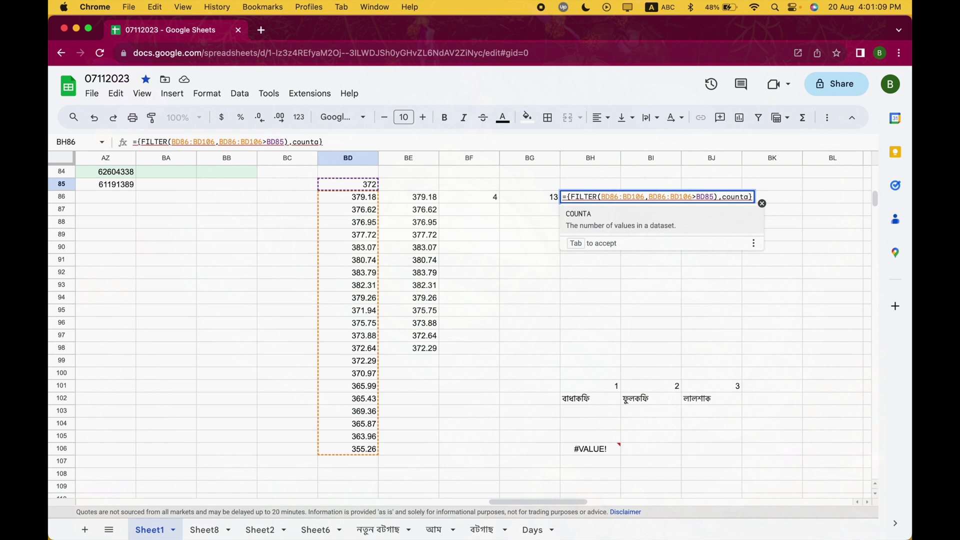
key("Tab")
type(")")
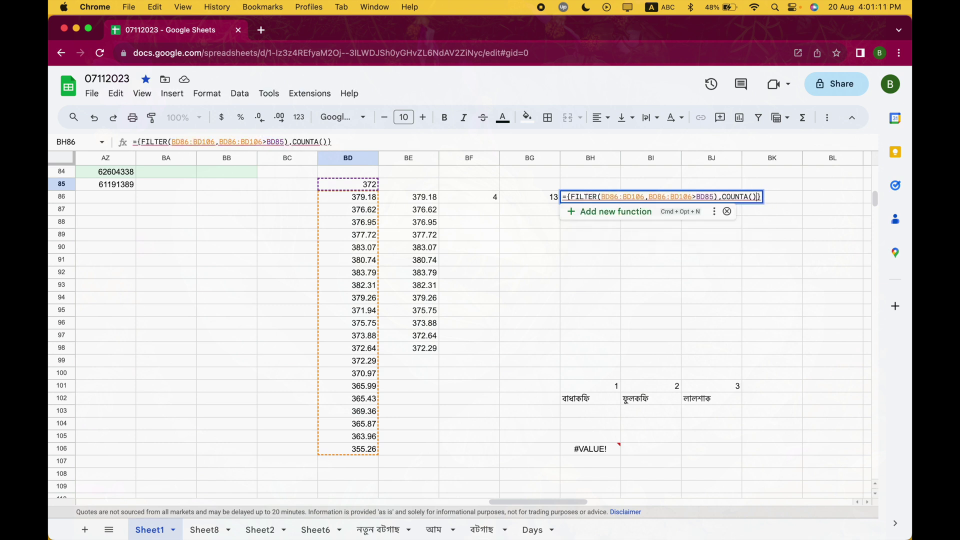
- Reuse the FILTER(BD86:BD106,BD86:BD106>BD85) expression as the argument of COUNTA in BH86 and enter the formula
left_click(570, 197)
key("Right")
key("Right")
key("Right")
key("Right")
key("Right")
key("Right")
key("Right")
key("Right")
key("Right")
key("Right")
key("Right")
key("shift+Right")
key("shift+Right")
key("shift+Right")
key("shift+Right")
key("shift+Right")
key("shift+Right")
key("shift+Right")
key("shift+Right")
key("shift+Right")
key("shift+Right")
key("shift+Right")
key("shift+Right")
key("shift+Right")
key("shift+Right")
key("shift+Right")
key("shift+Right")
key("shift+Right")
key("shift+Right")
key("shift+Right")
key("shift+Right")
key("shift+Right")
key("shift+Right")
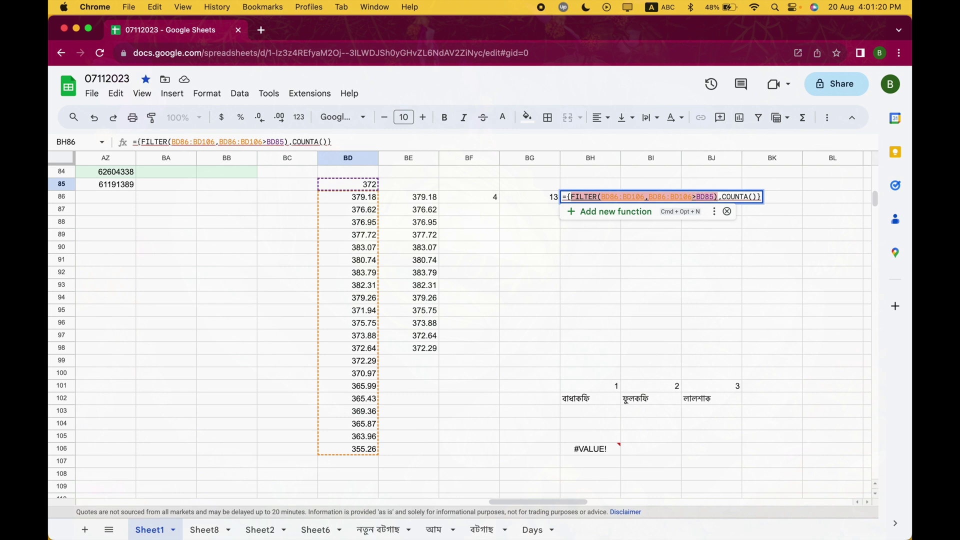
left_click(754, 197)
type("FILTER(BD86:BD106,BD86:BD106>BD85)")
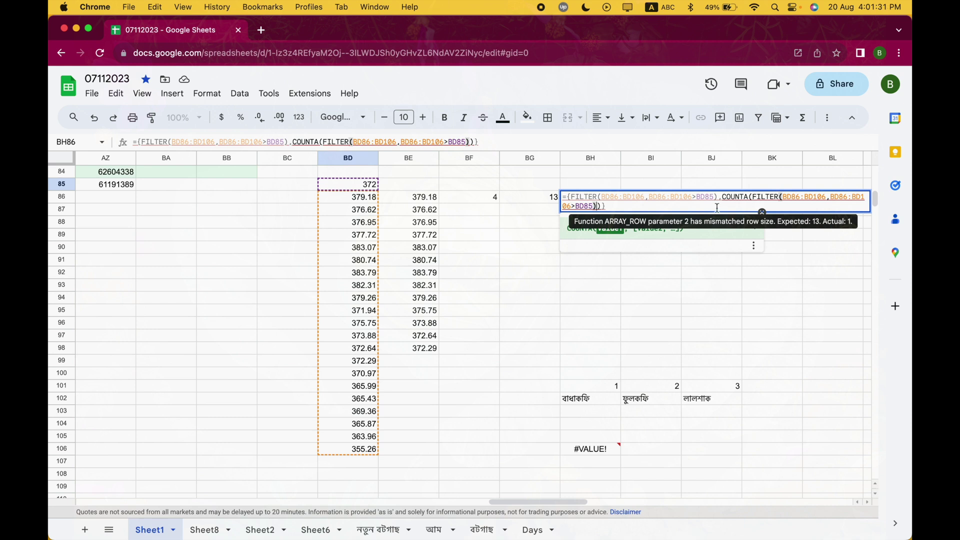
left_click(599, 207)
key("Return")
- Examine the error in BH86 and the COUNTA part of its array formula, leaving the formula unedited
left_click(591, 195)
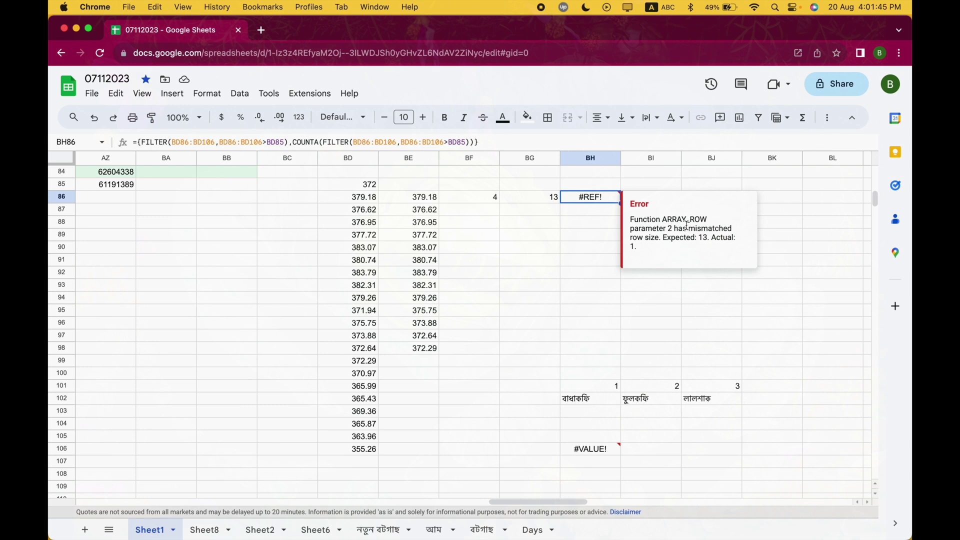
double_click(587, 200)
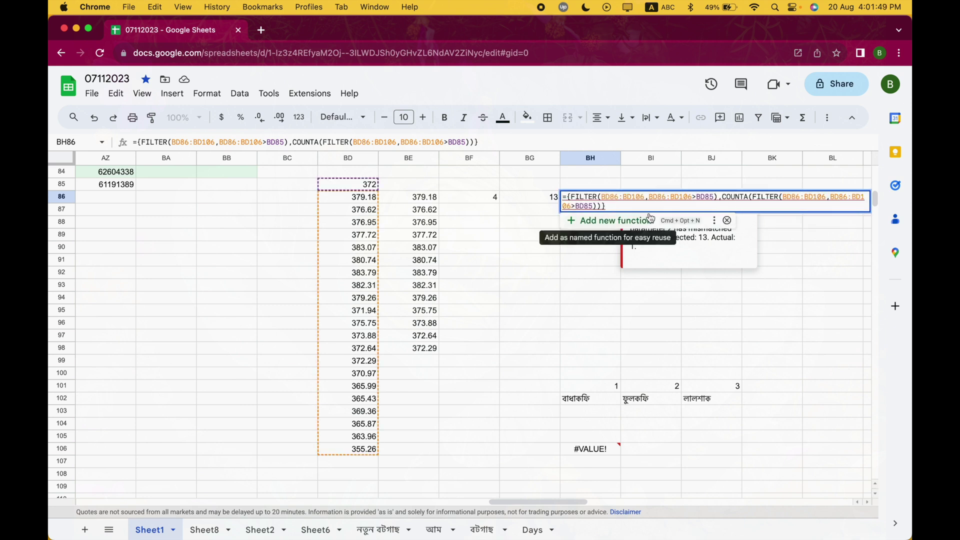
key("Escape")
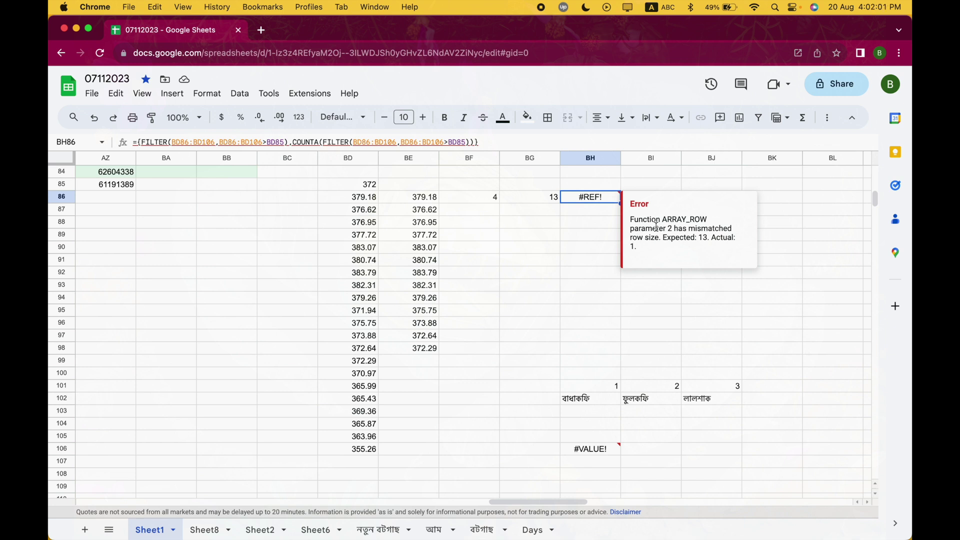
double_click(600, 199)
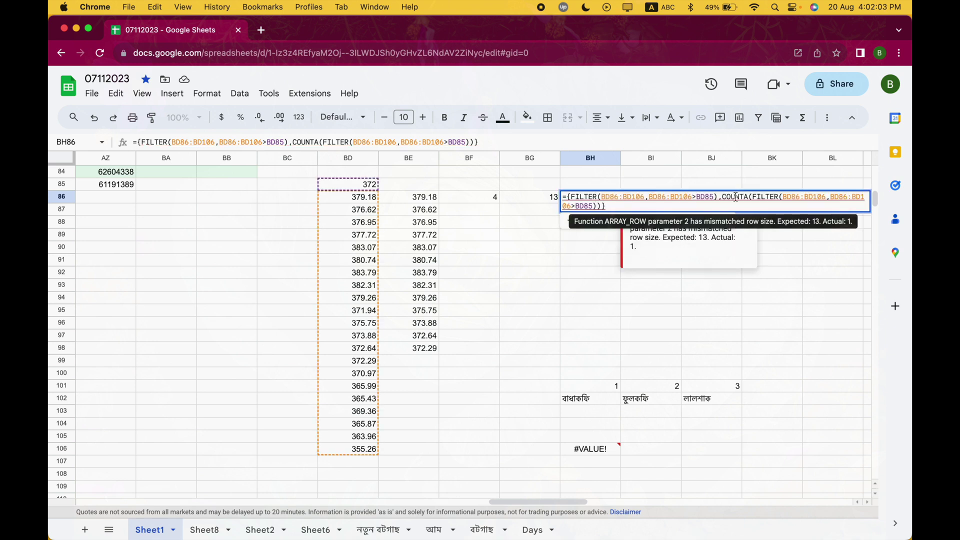
left_click(721, 199)
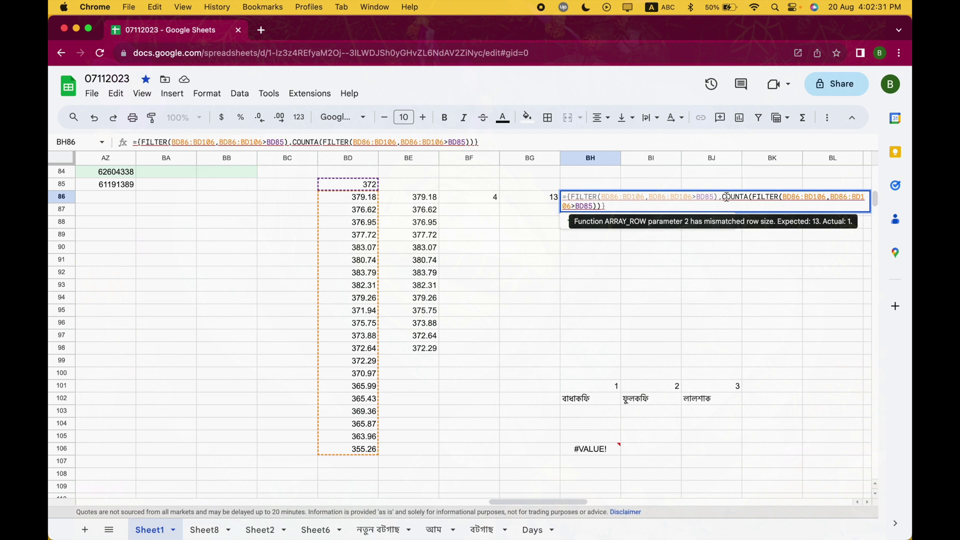
key("Escape")
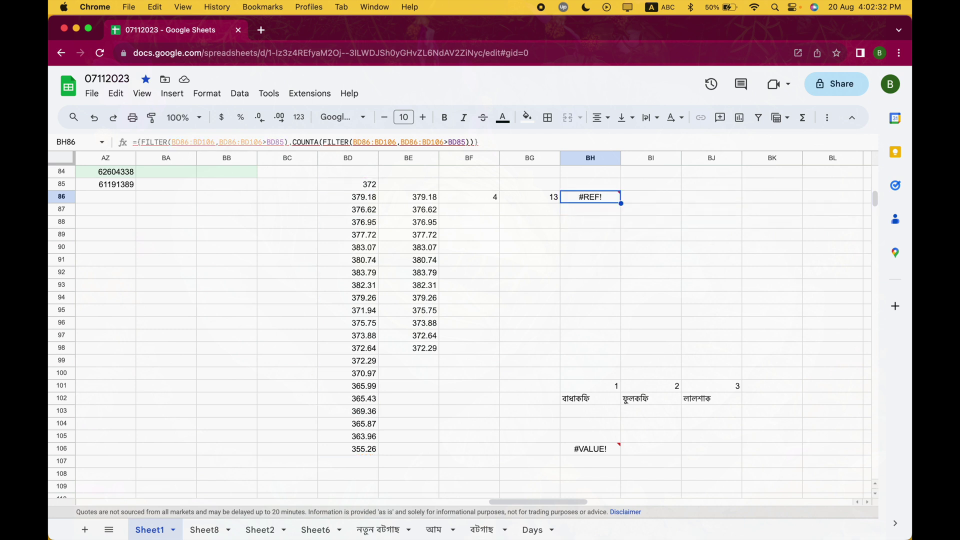
- Count the three vegetable names in row 102 by entering =COUNTA(BH102:BJ102) in BK102
left_click(763, 403)
type("=co")
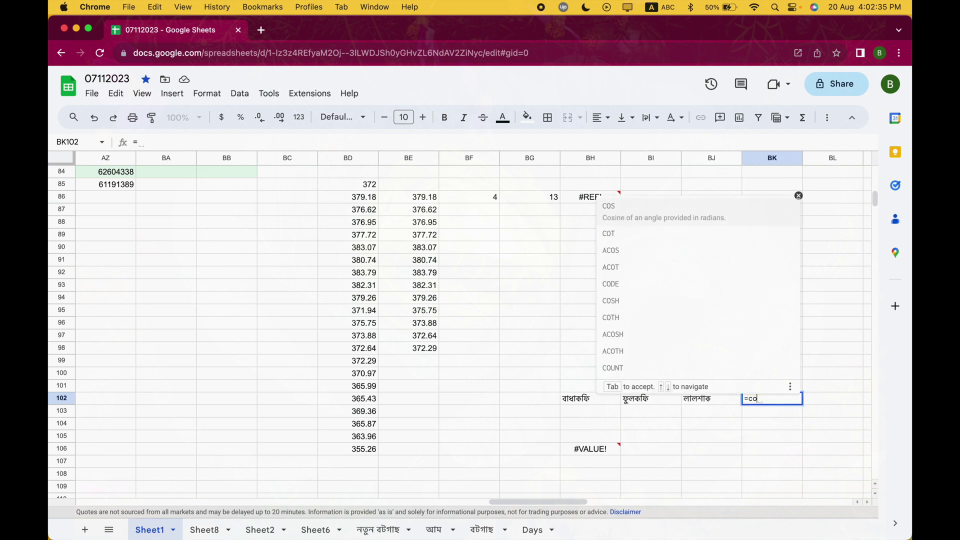
type("unta(")
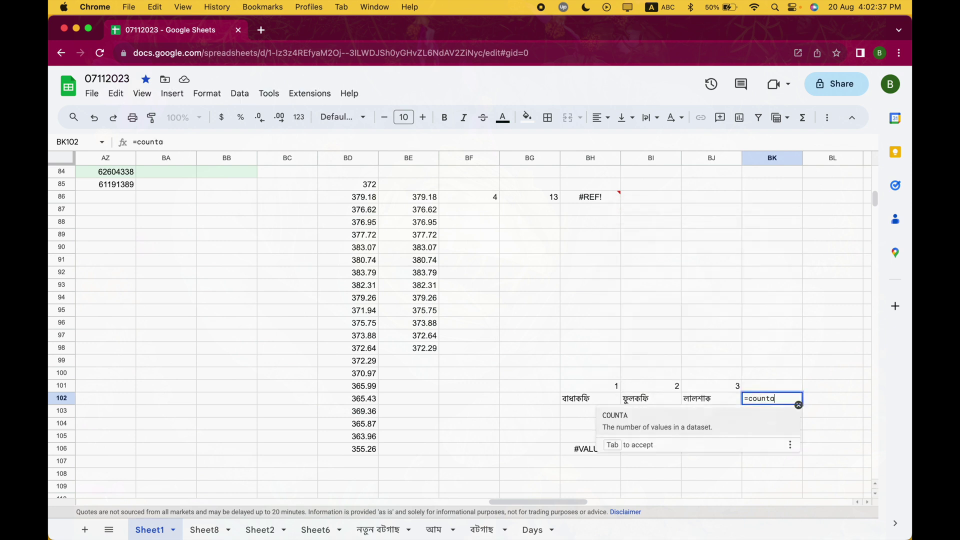
left_click(741, 394)
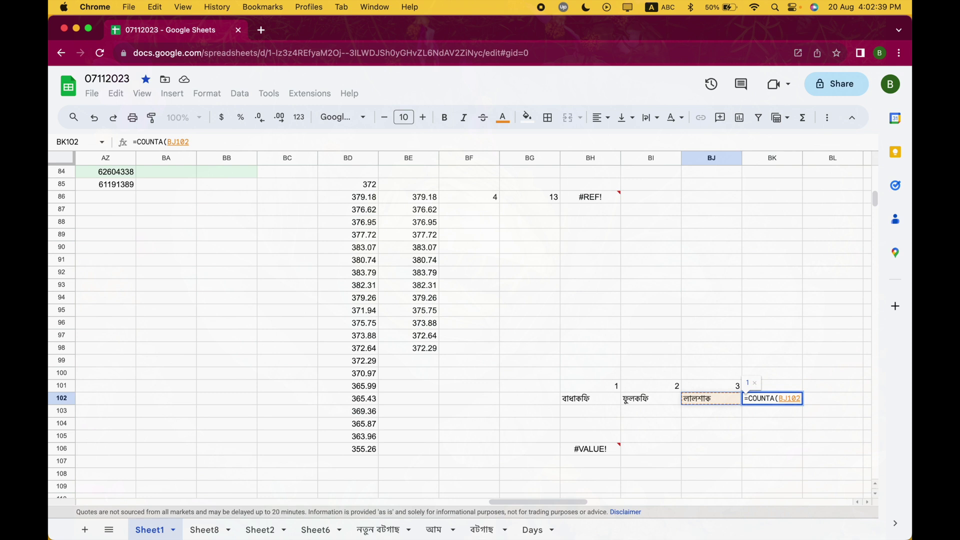
key("shift+Left")
key("shift+Left")
type(")")
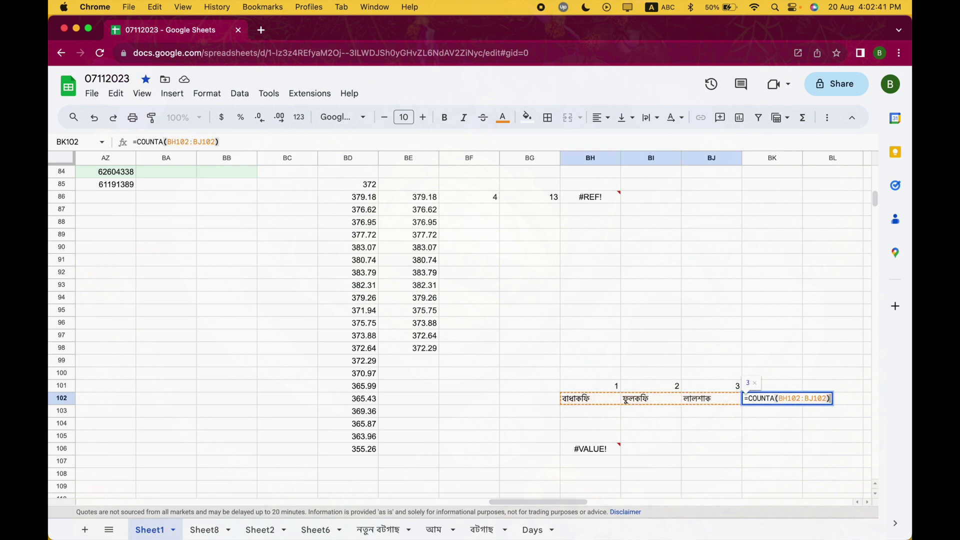
key("Return")
left_click(772, 398)
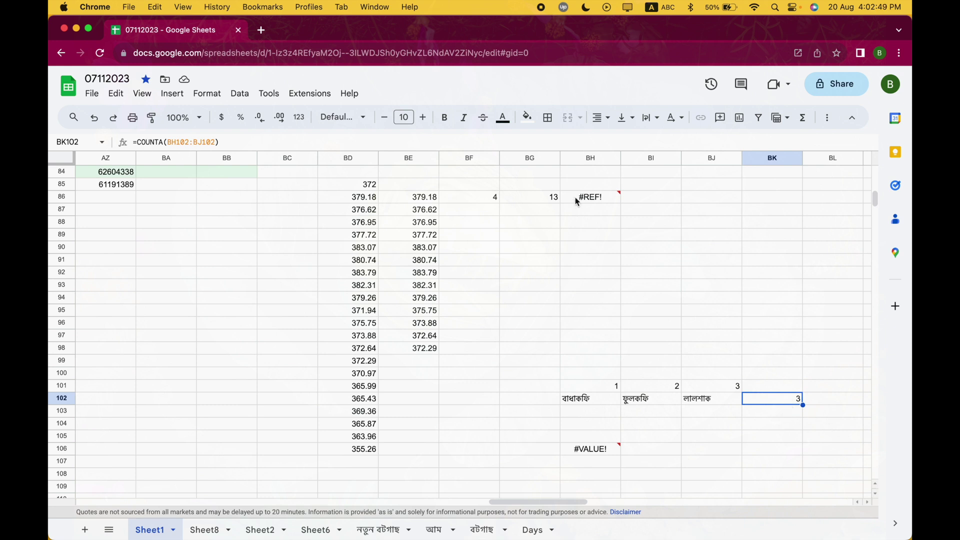
- Replace the comma between the FILTER and COUNTA elements of the BH86 array with a semicolon and enter the formula
left_click(588, 197)
double_click(591, 197)
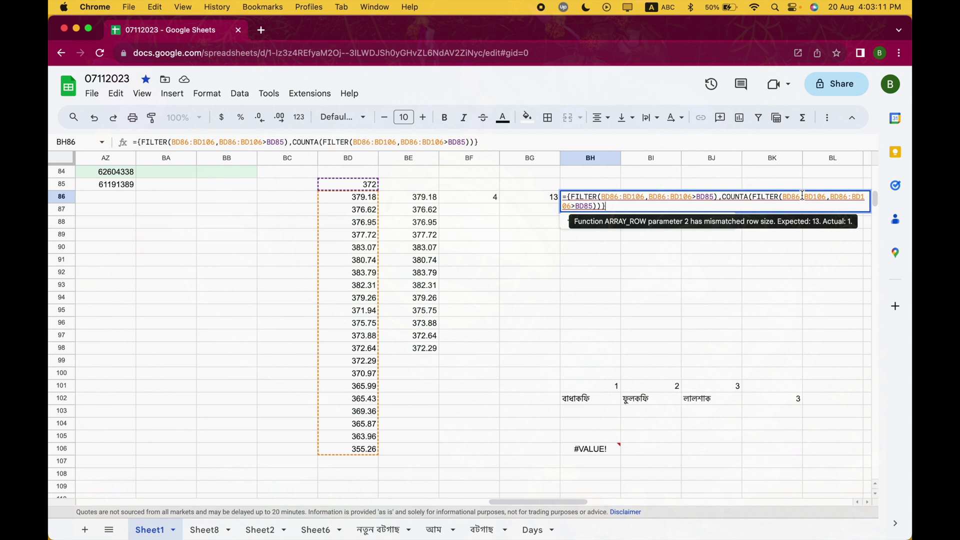
left_click(721, 200)
key("BackSpace")
type(";")
key("Return")
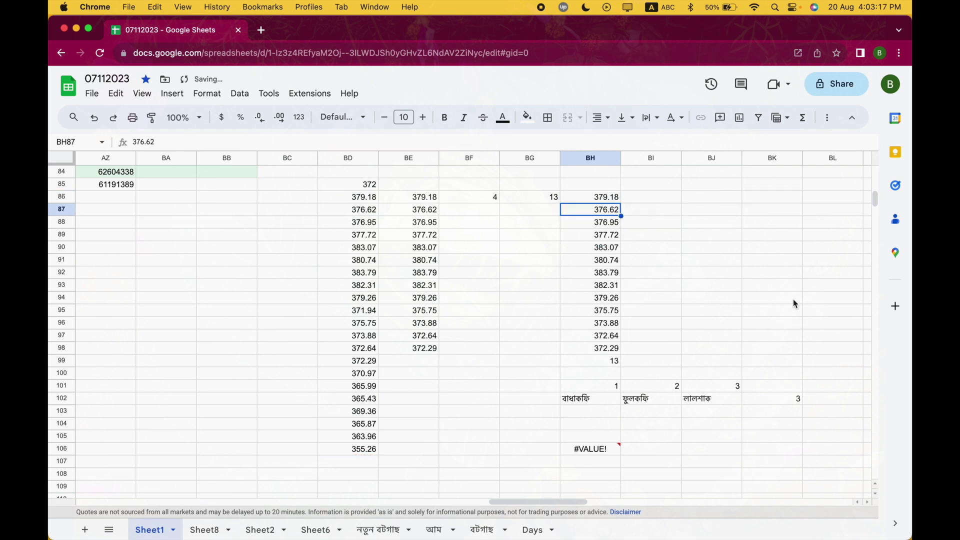
left_click(607, 363)
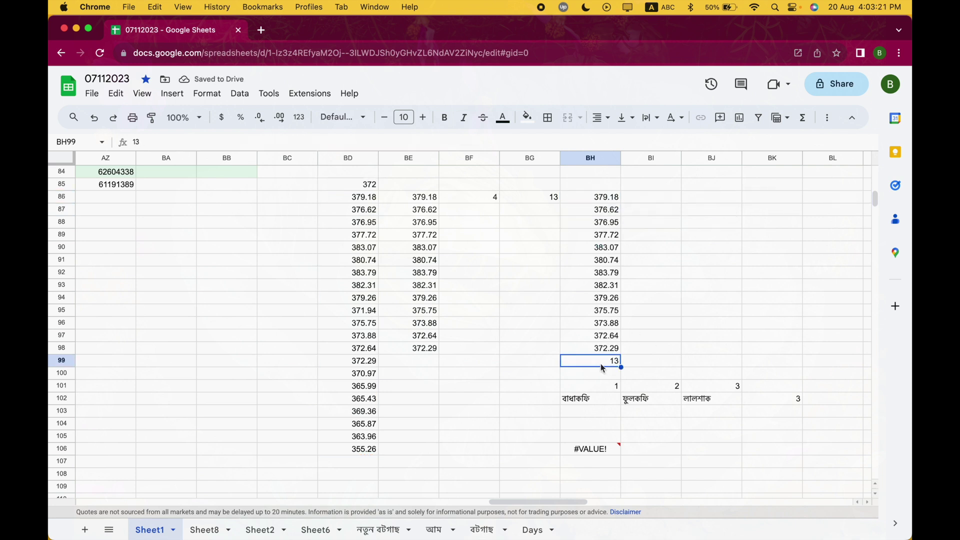
- Enclose the COUNTA(FILTER(...)) element of the BH86 array formula in an extra pair of parentheses
double_click(602, 197)
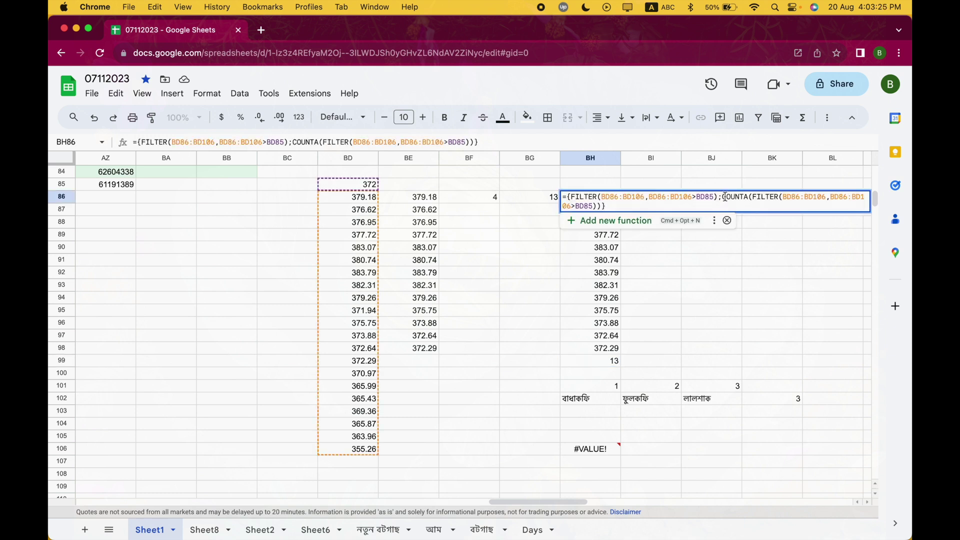
left_click(723, 197)
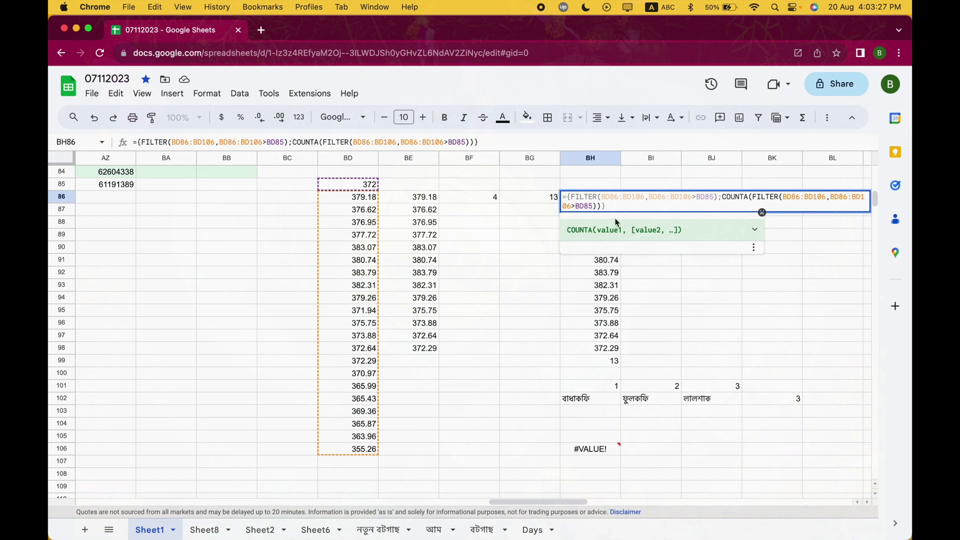
type("(")
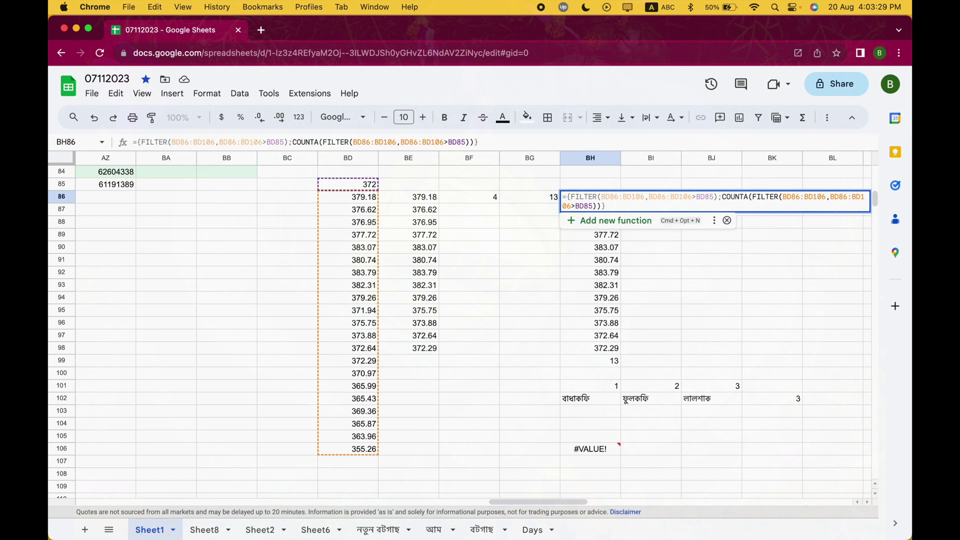
left_click(606, 206)
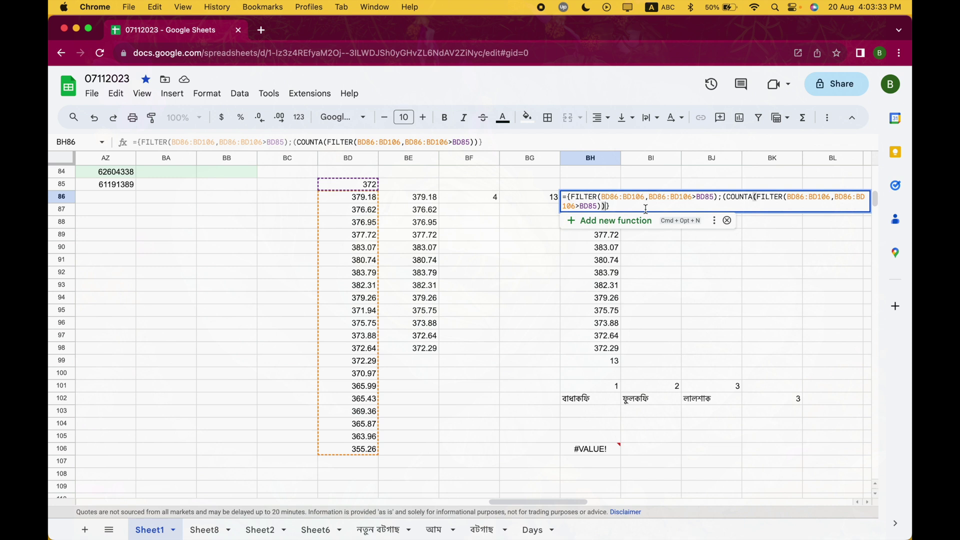
type(")")
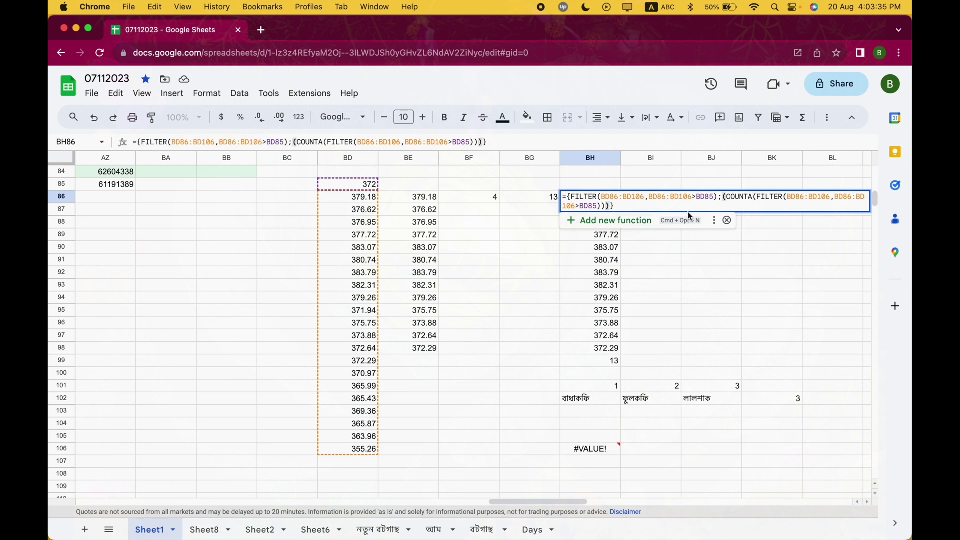
- Insert the CONCATENATE function before the parenthesised COUNTA element in the BH86 formula
left_click(723, 198)
type("cont")
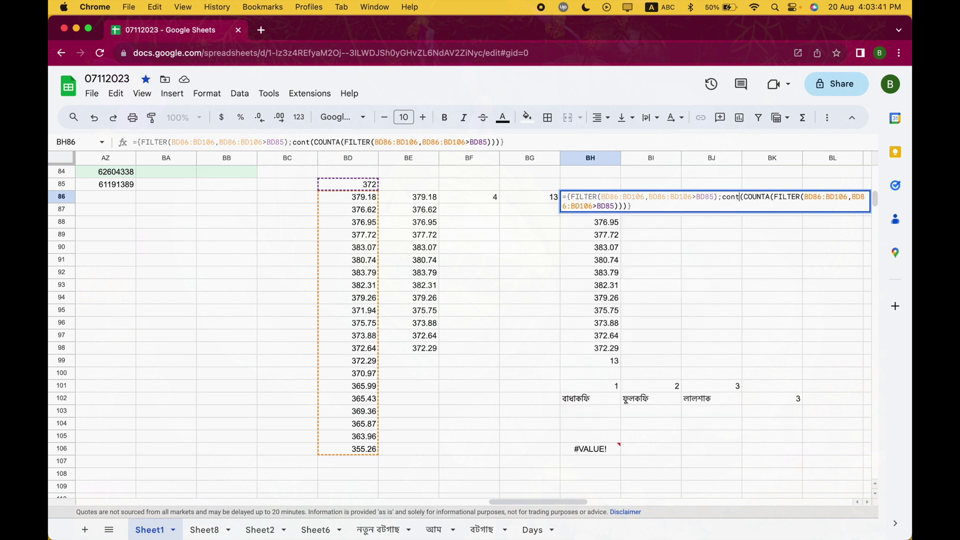
key("BackSpace")
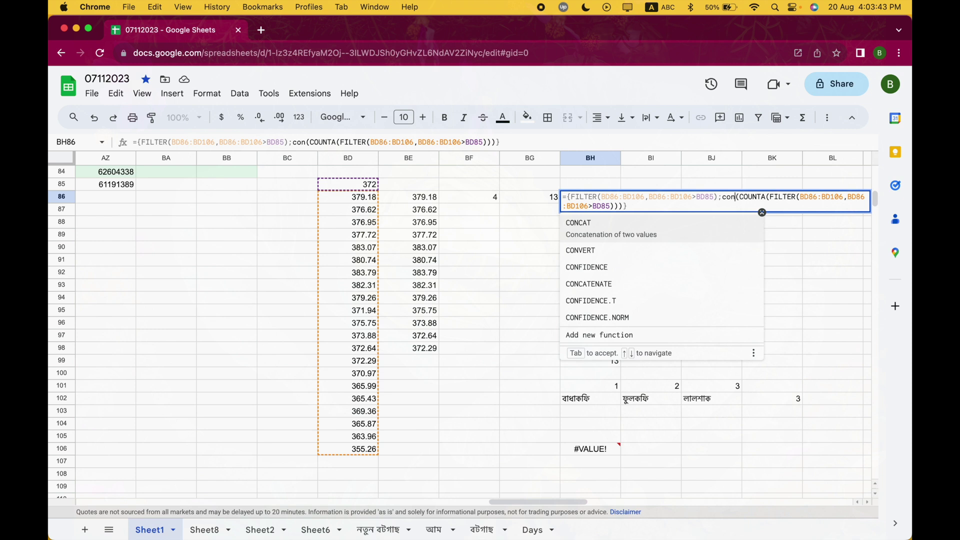
key("Down")
key("Down")
key("Up")
key("Up")
key("Down")
key("Down")
key("Down")
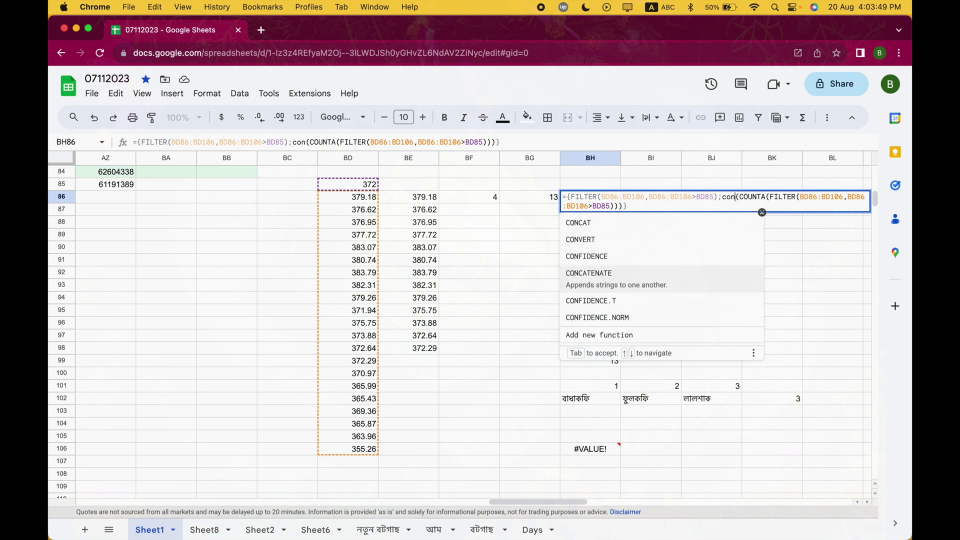
key("Tab")
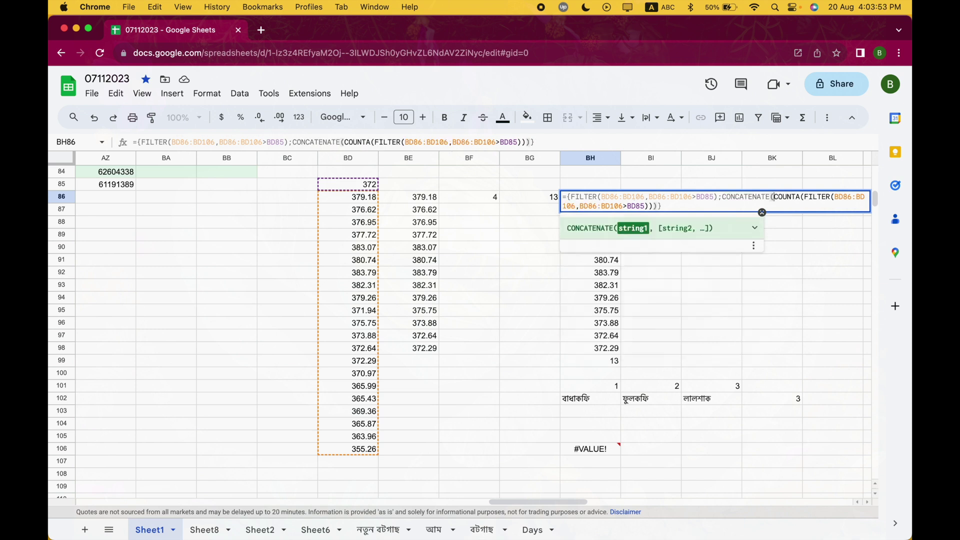
- Add the Bangla text "মাত্র " as the first CONCATENATE string ahead of COUNTA in BH86 and enter the formula
type("\"\",")
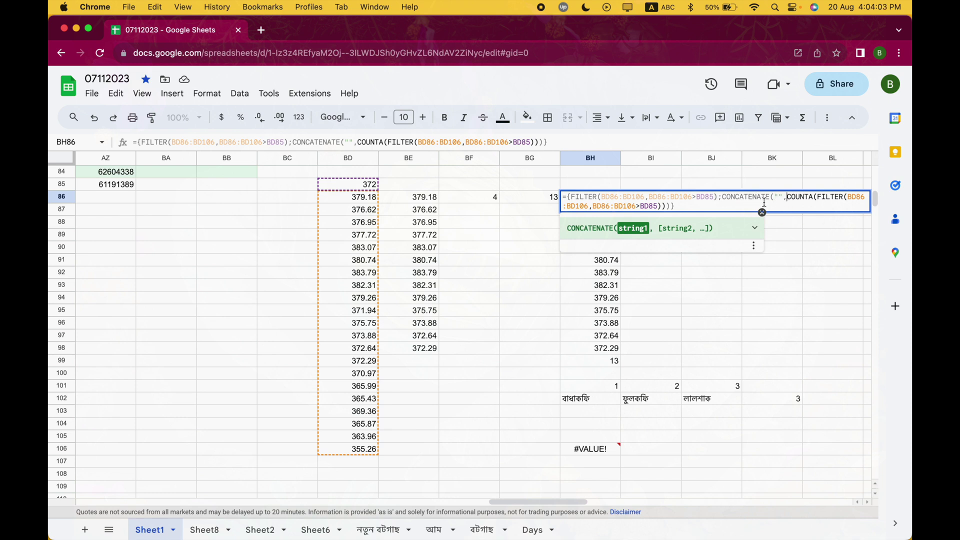
left_click(778, 196)
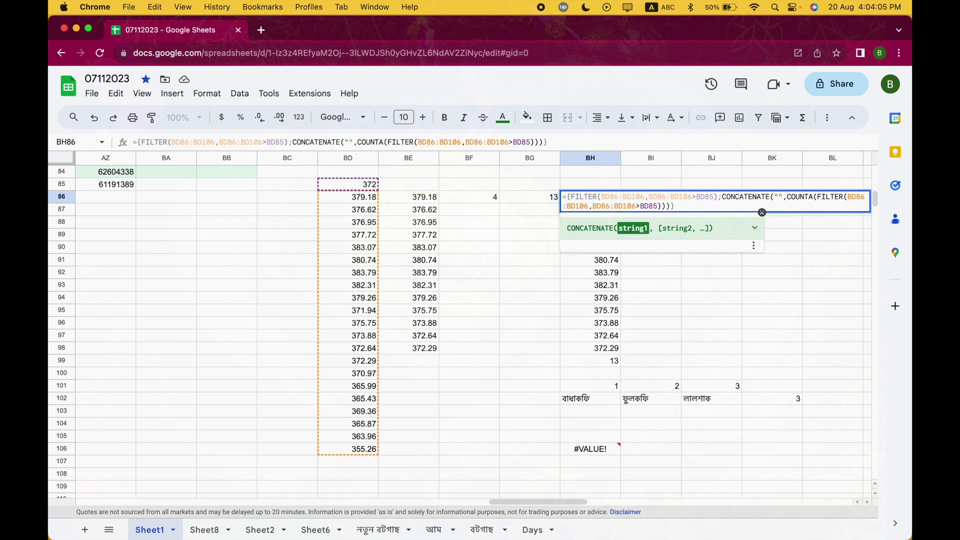
key("ctrl+space")
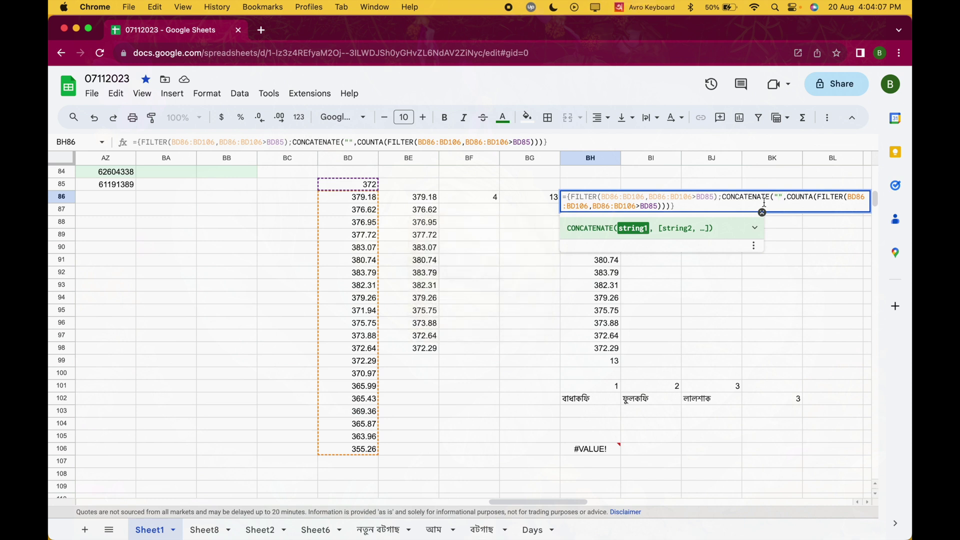
type("মাত্র")
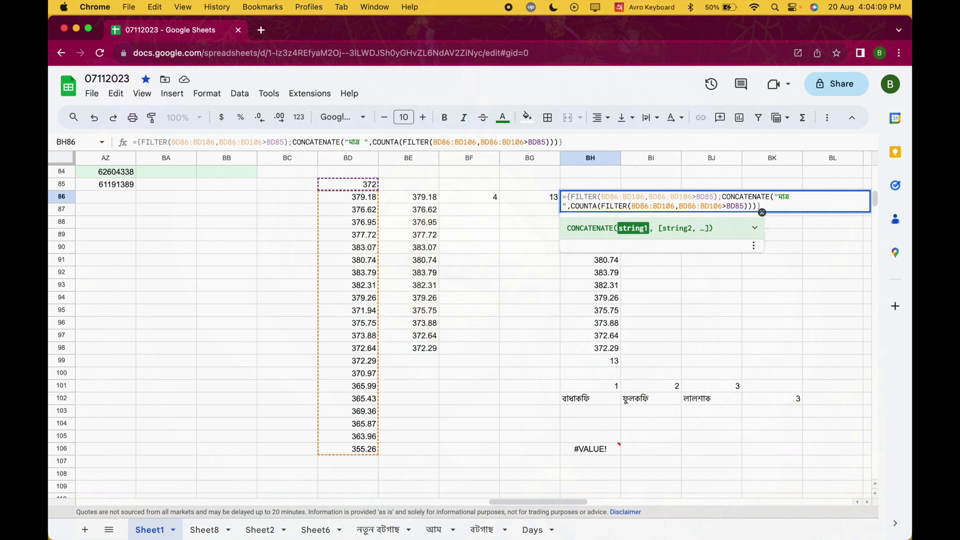
key("Return")
left_click(591, 363)
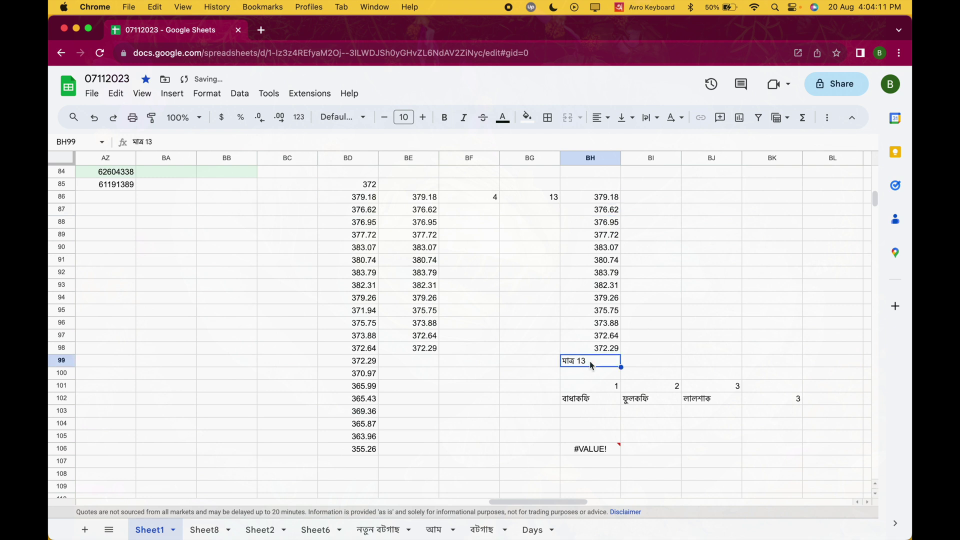
- Start a CONCATENATE formula in BJ87 with the ABC keyboard layout and expand the function's help
left_click(712, 210)
key("ctrl+space")
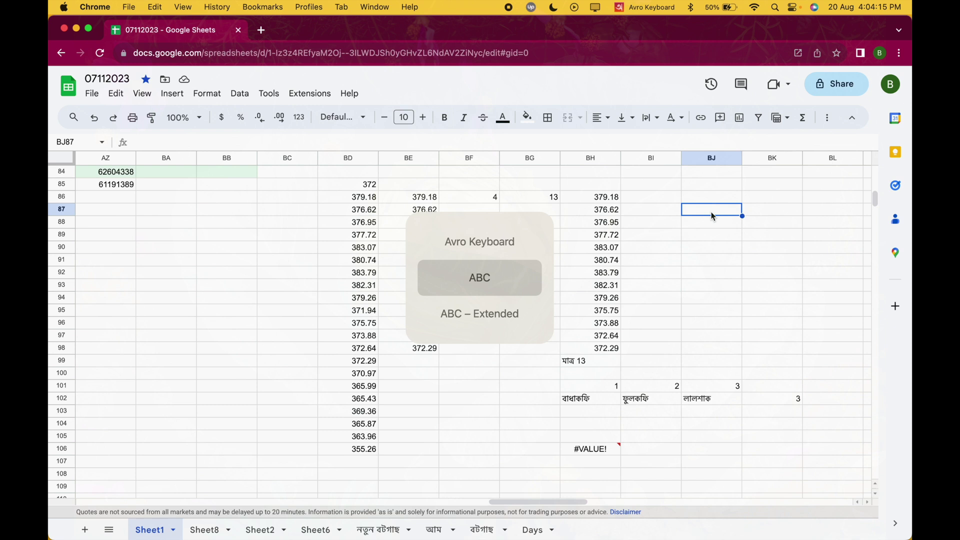
type("=")
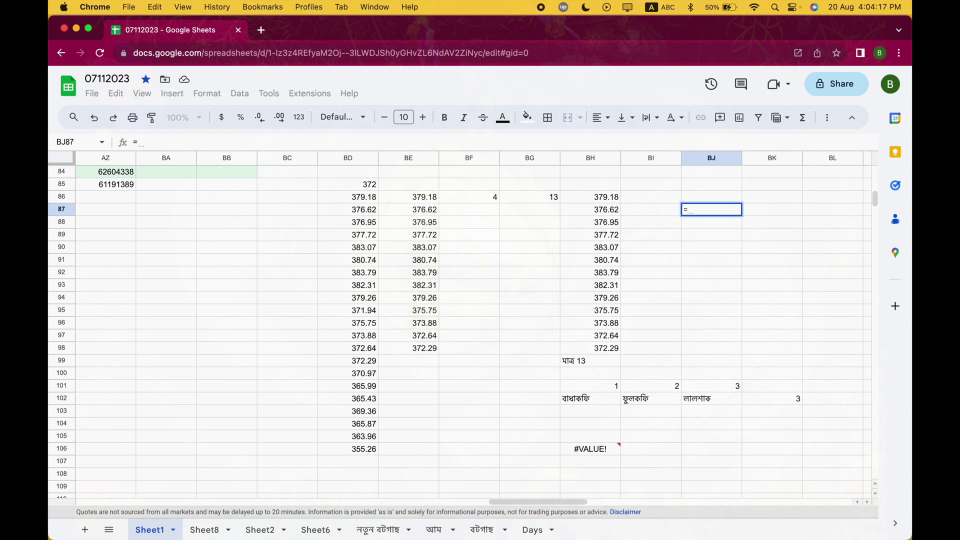
type("con")
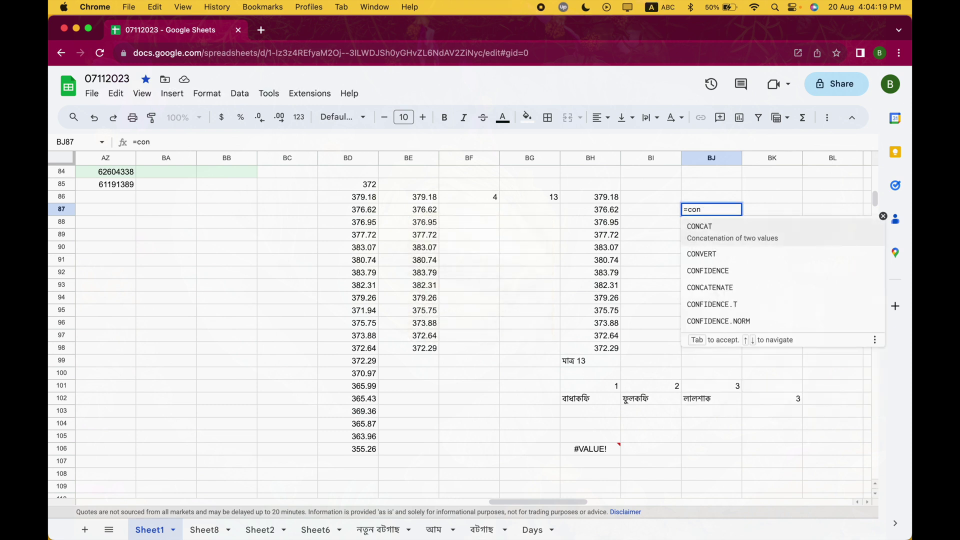
key("Down")
key("Down")
key("Down")
key("Tab")
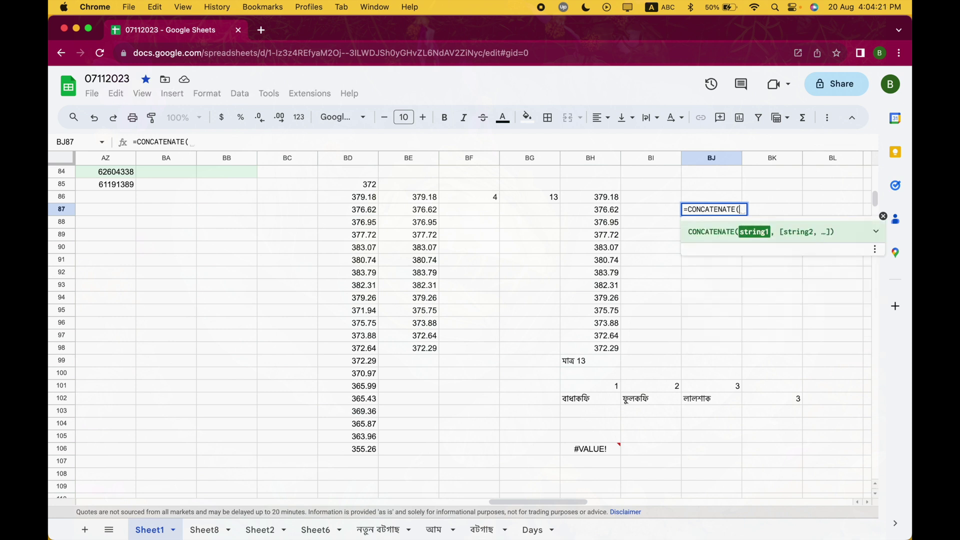
left_click(876, 232)
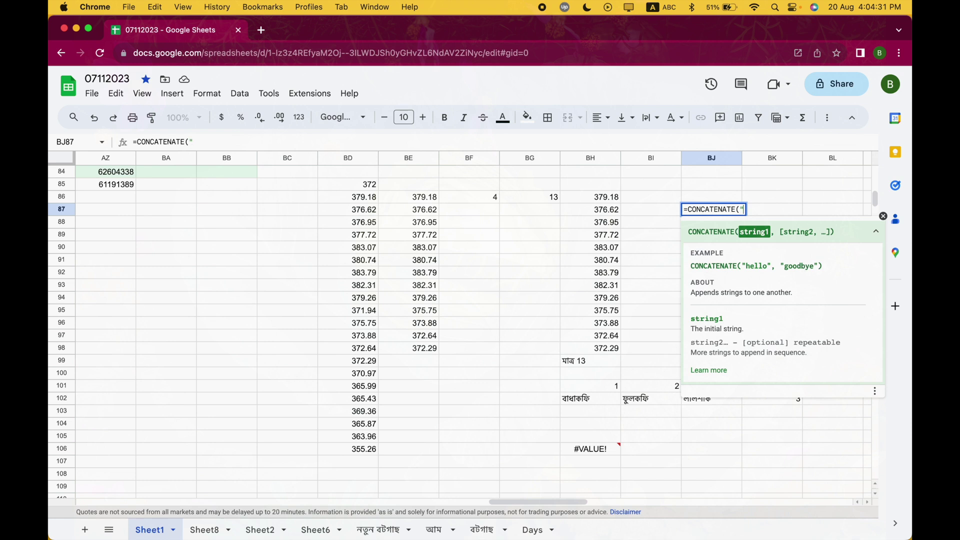
- Switch to the Avro Bangla keyboard and enter "বাধাকফি" as the first string of the BJ87 CONCATENATE, followed by a comma
key("ctrl+space")
type("bad")
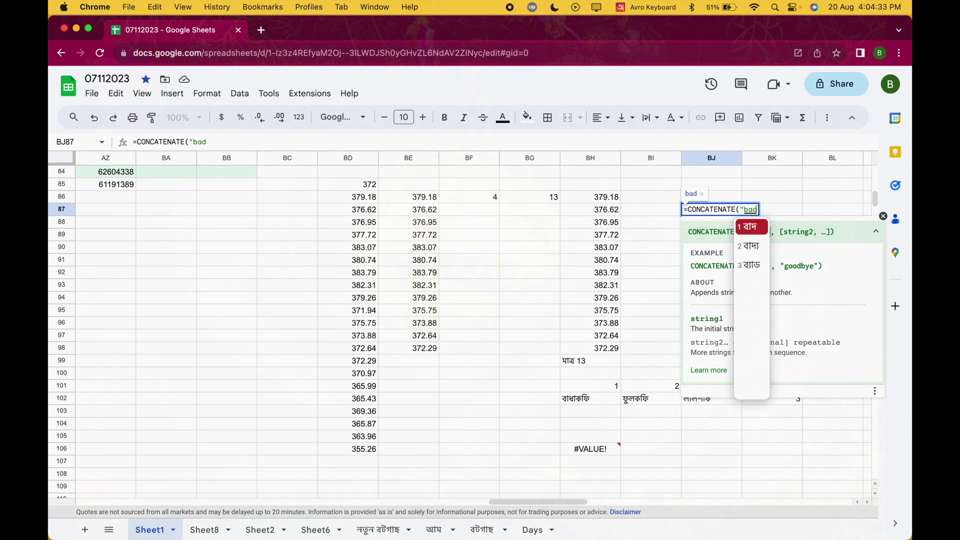
type("hakofi")
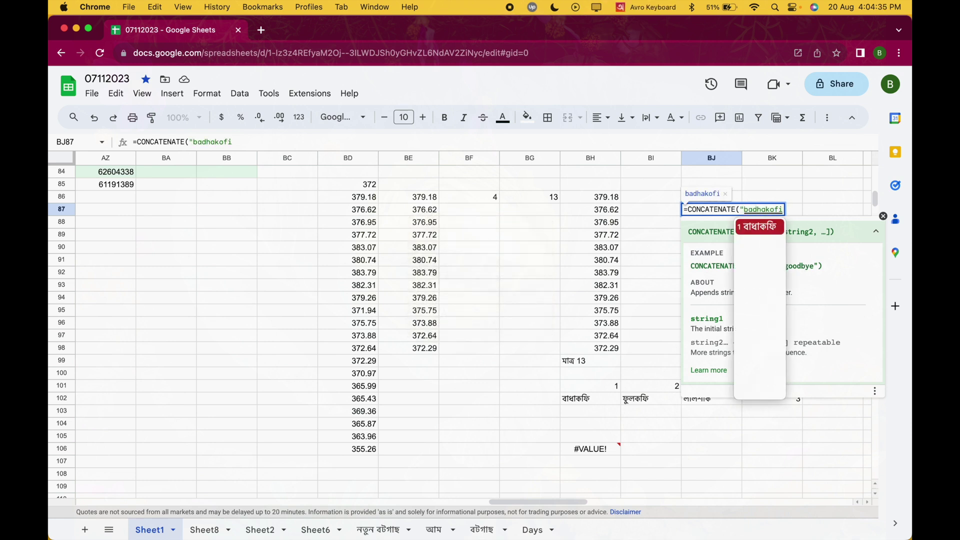
type("\"")
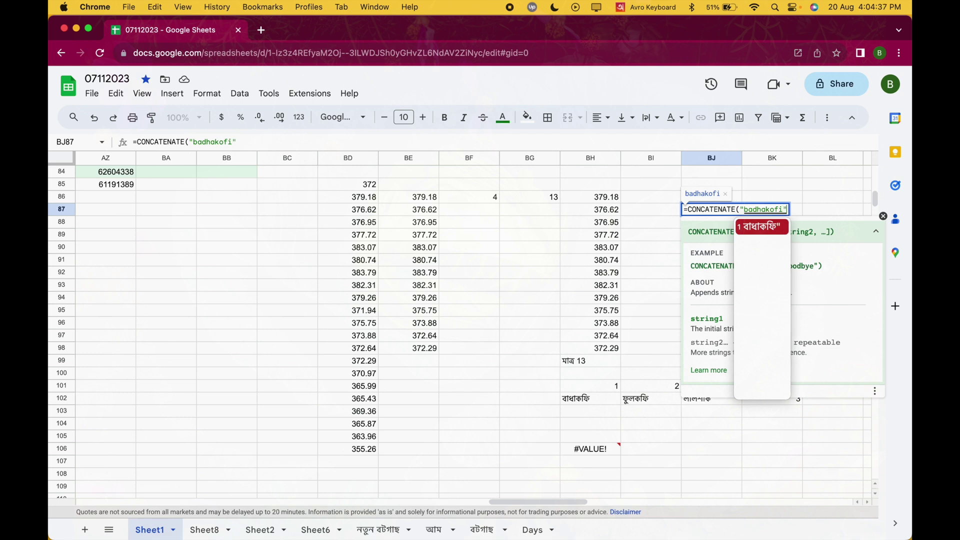
type(", ")
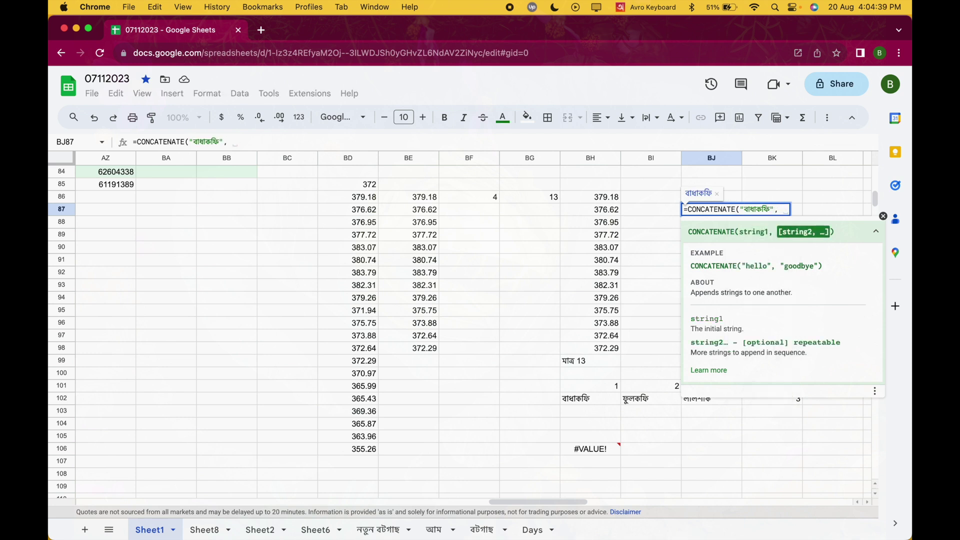
- Add "ফুলকফি " as the second string of the BJ87 CONCATENATE, close the parenthesis and enter the formula
type("\"\"")
key("Left")
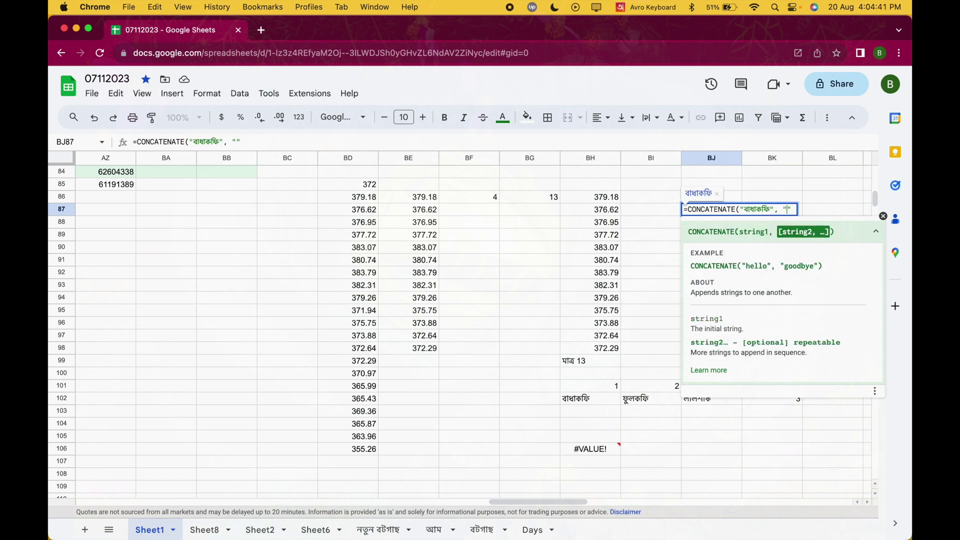
type("fulkofi")
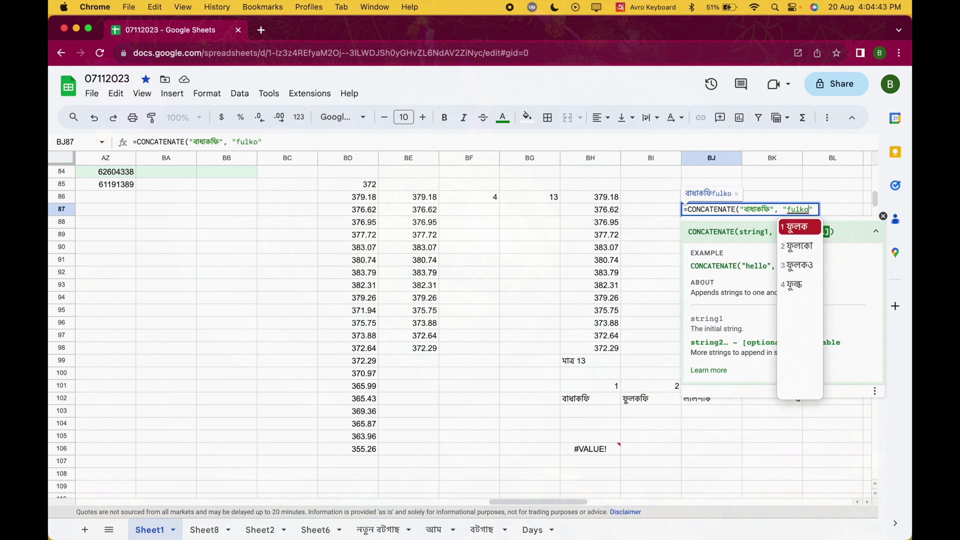
key("BackSpace")
key("BackSpace")
key("BackSpace")
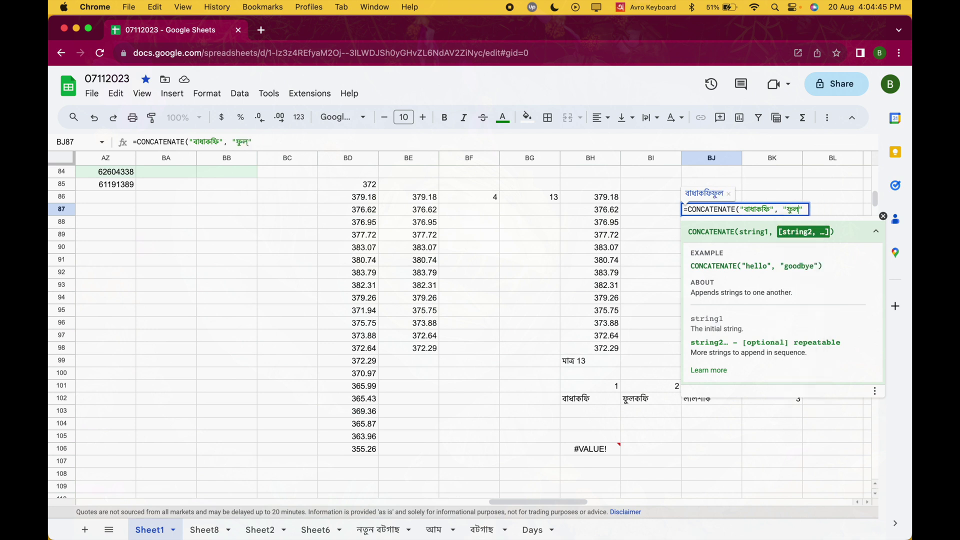
type("okofi")
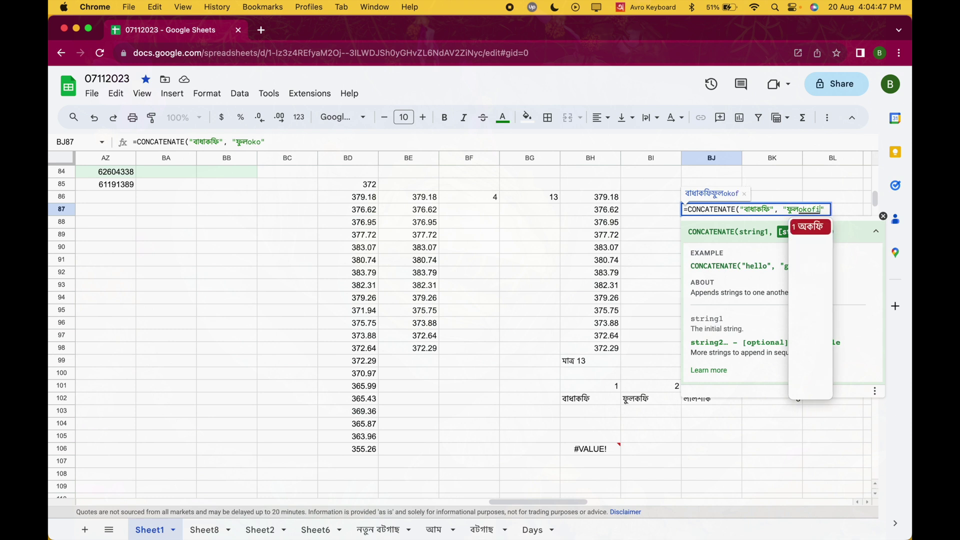
key("Left")
key("Left")
key("Left")
key("BackSpace")
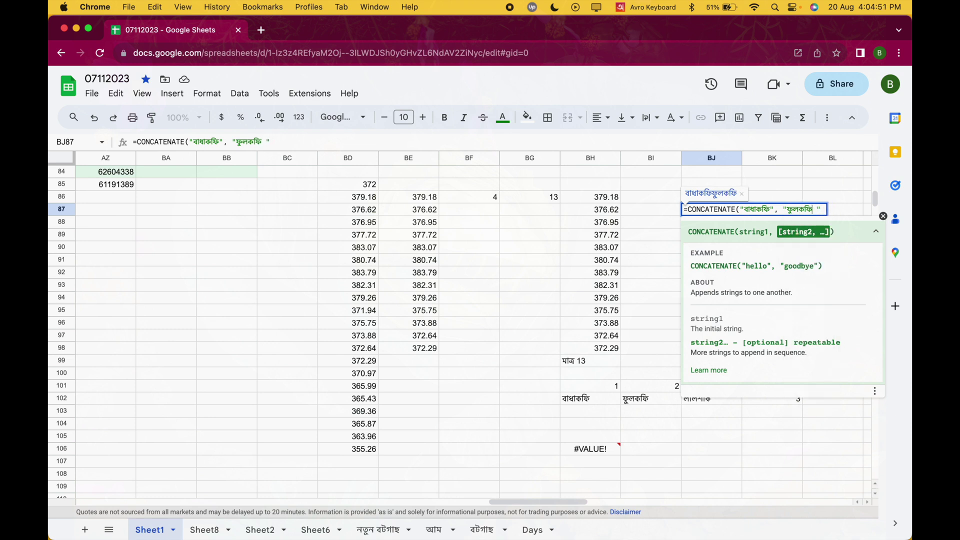
type(")")
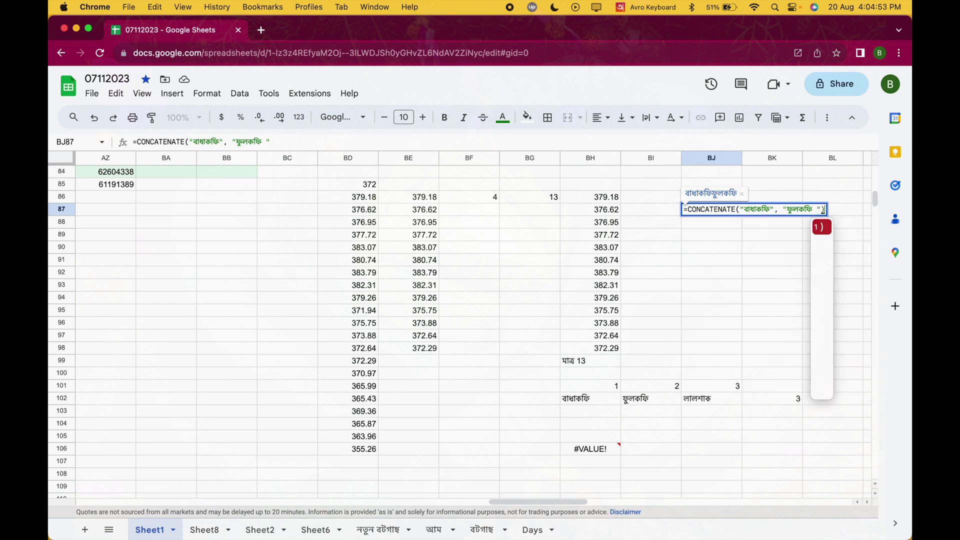
key("Return")
key("Return")
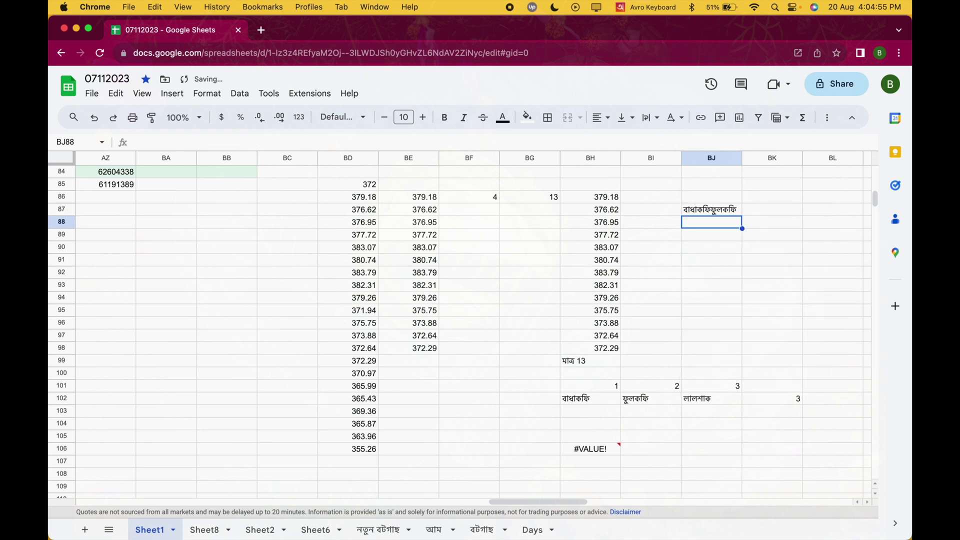
- Add a space after "বাধাকফি" inside the first string of the BJ87 CONCATENATE formula
left_click(716, 210)
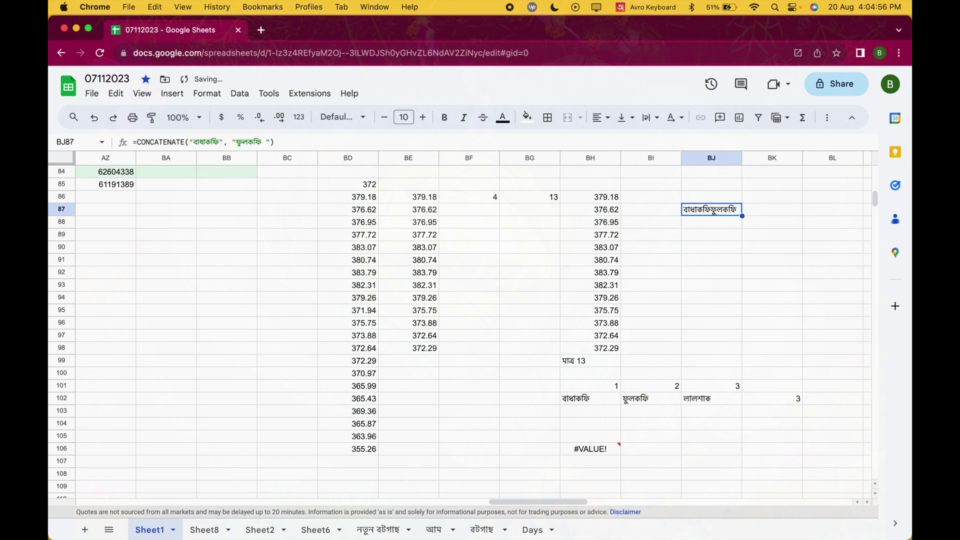
double_click(716, 210)
left_click(771, 210)
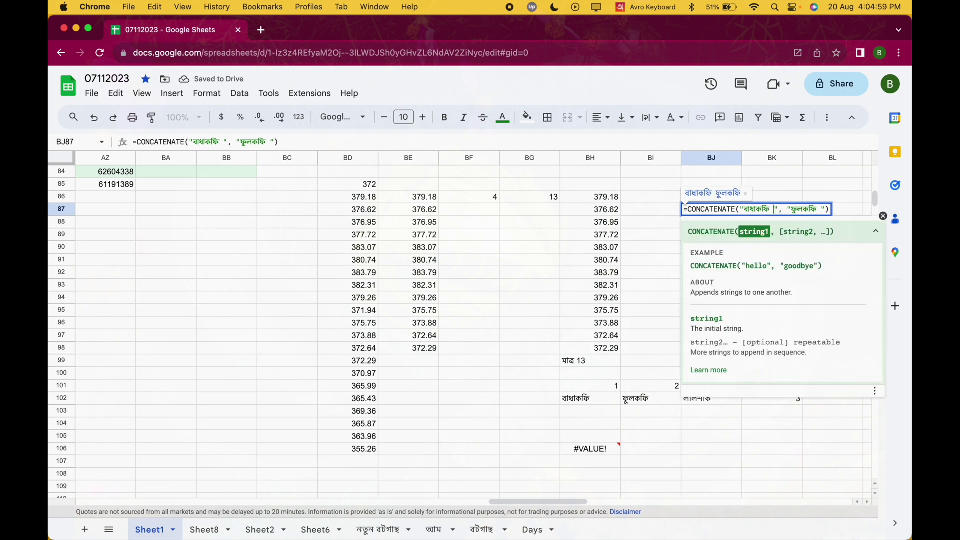
key("Return")
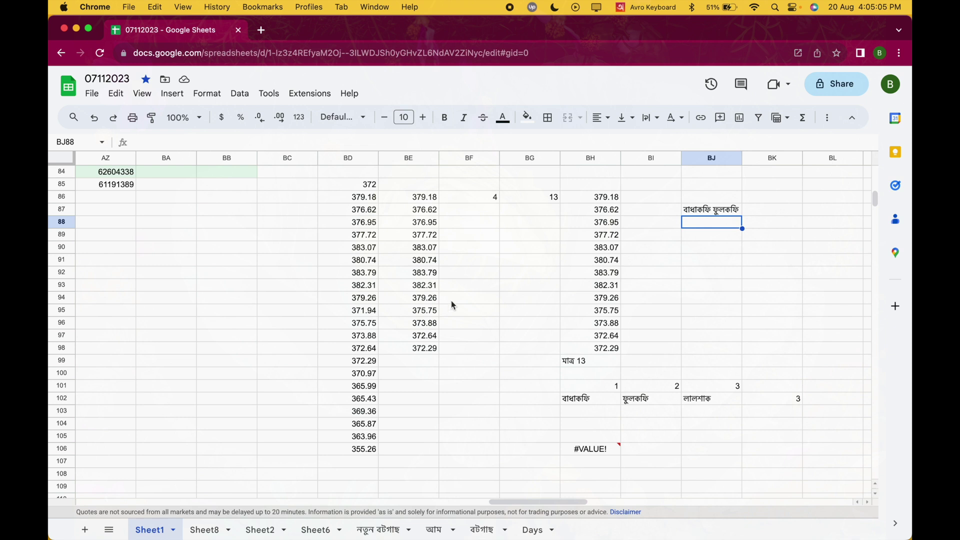
- Review the COUNTA formula in BF86 and the combined FILTER and CONCATENATE array formula in BH86
left_click(484, 201)
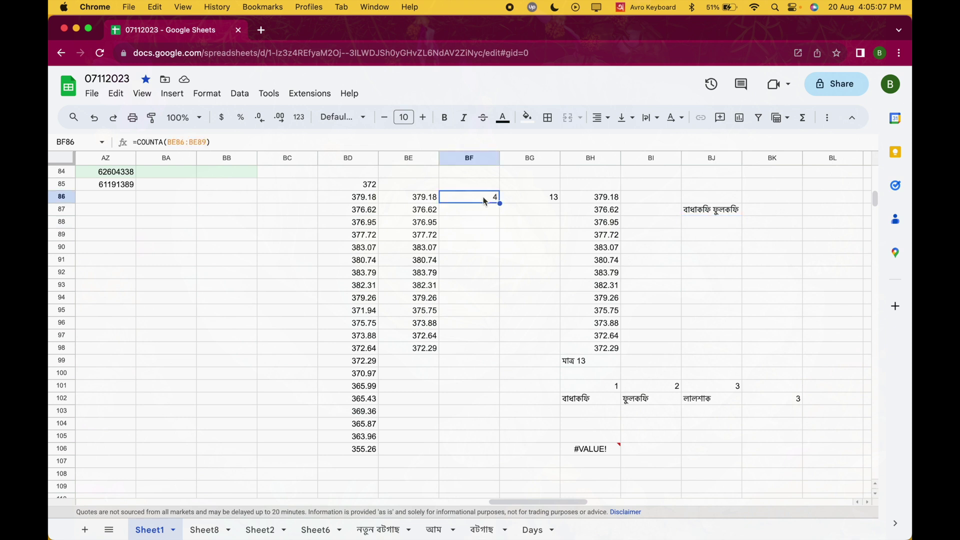
left_click(600, 203)
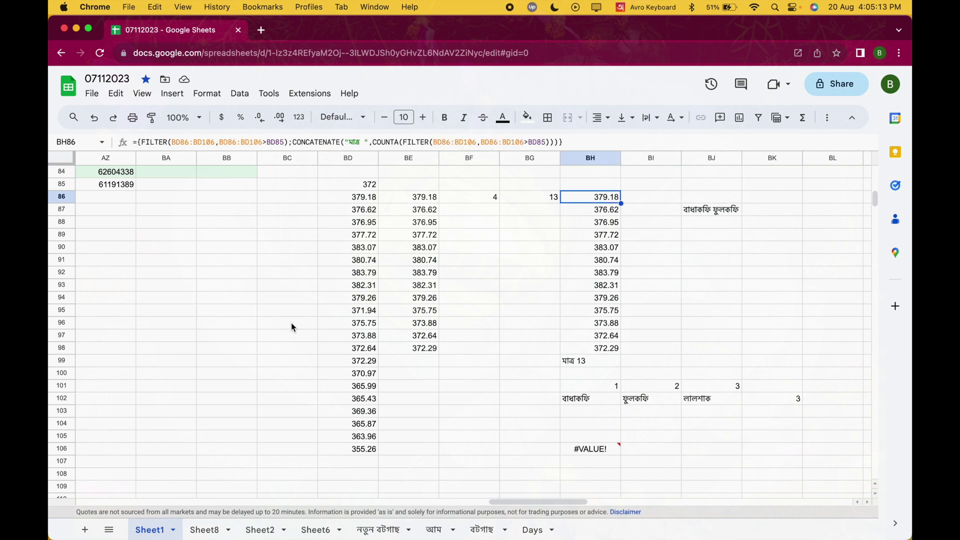
- Enter the nested empty array formula ={{},{{},{}}} in BA94 using the ABC keyboard layout
left_click(170, 300)
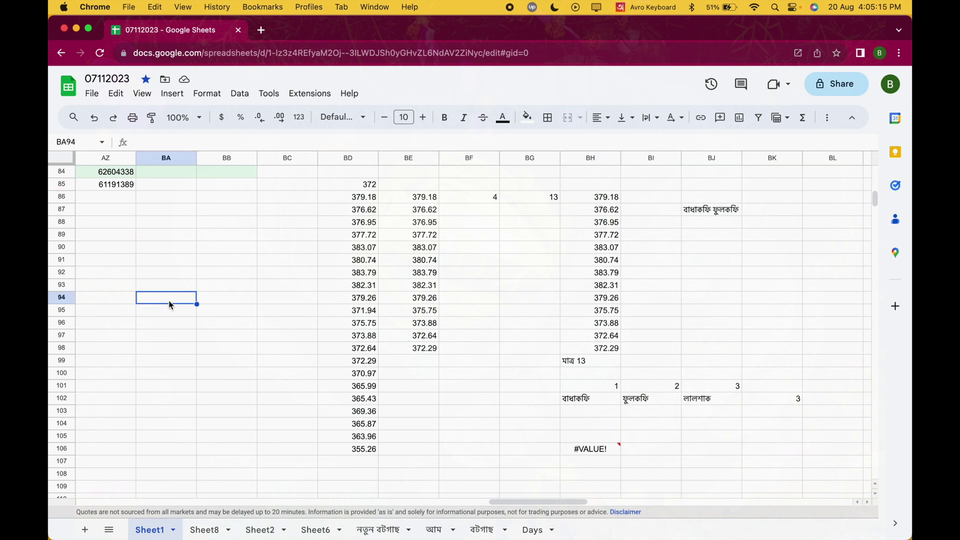
type("=")
key("ctrl+space")
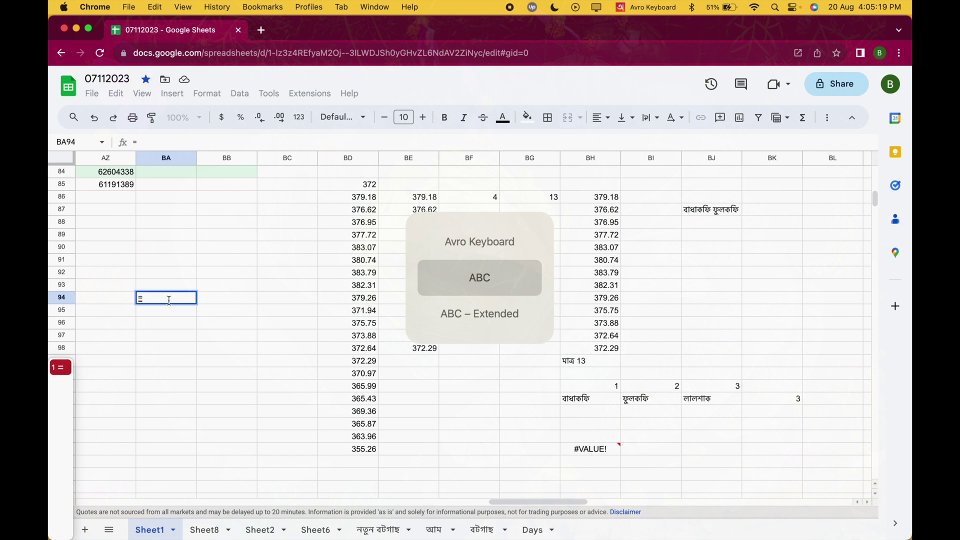
type("{}")
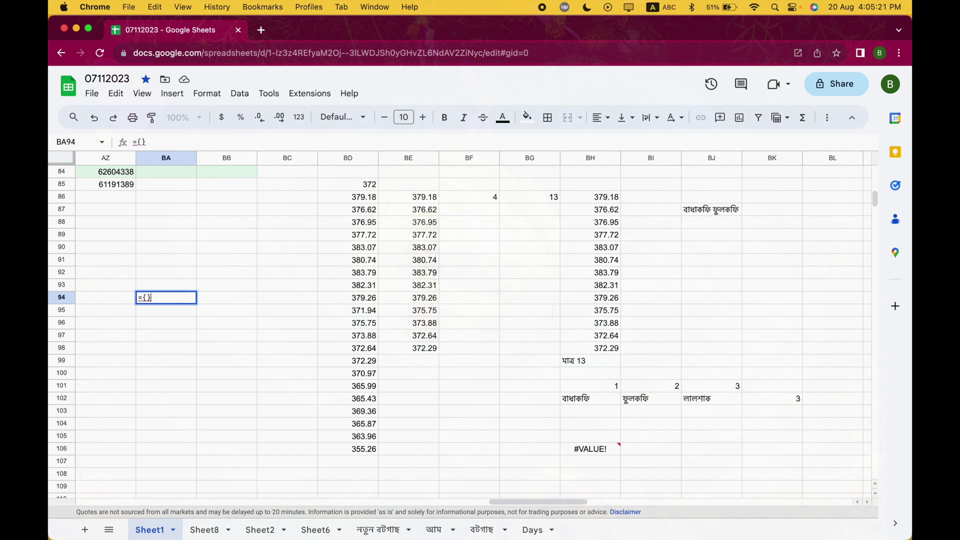
type("{")
type(",{")
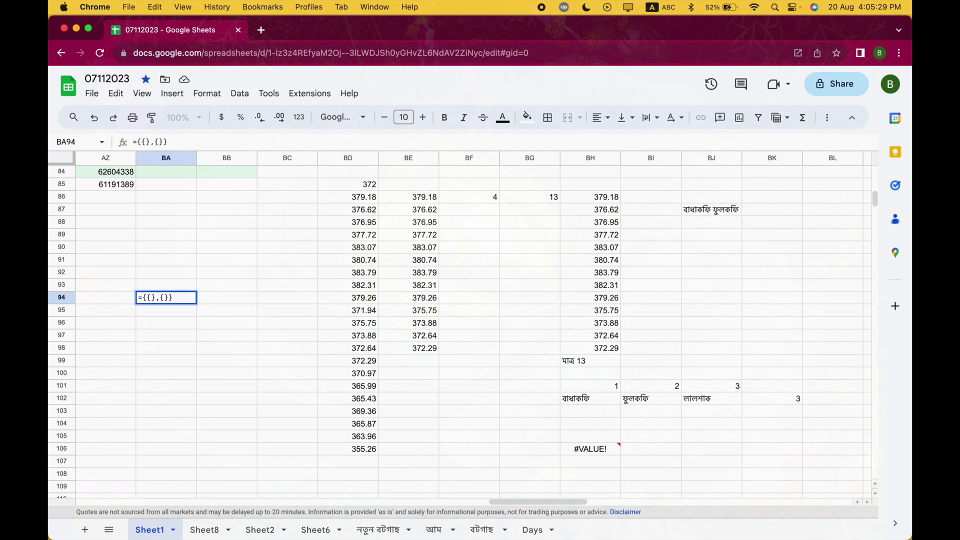
key("Left")
type("{},")
key("BackSpace")
type("{}")
key("Return")
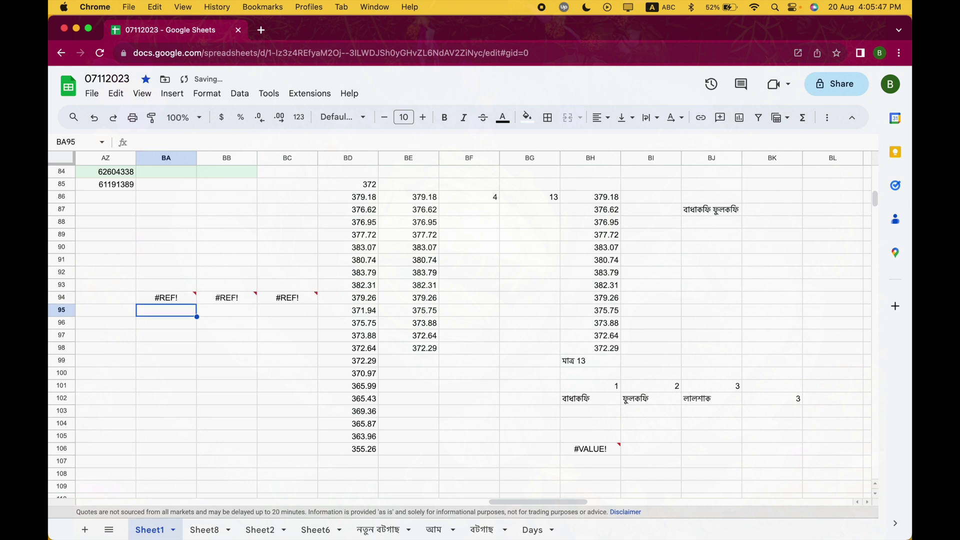
- Note the array separators below BA94: "," with "row" in BA95:BB95 and ";" with "column" in BA96:BB96
left_click(166, 297)
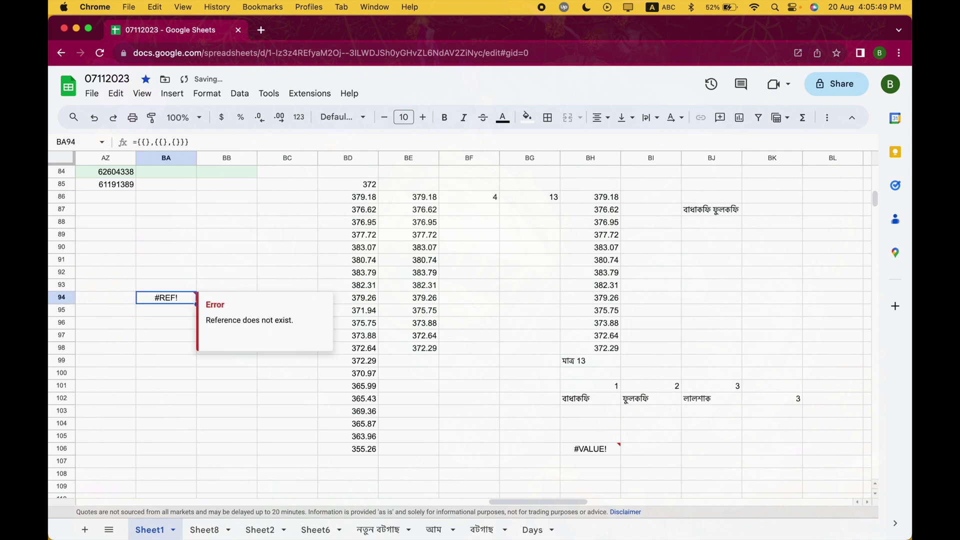
key("Return")
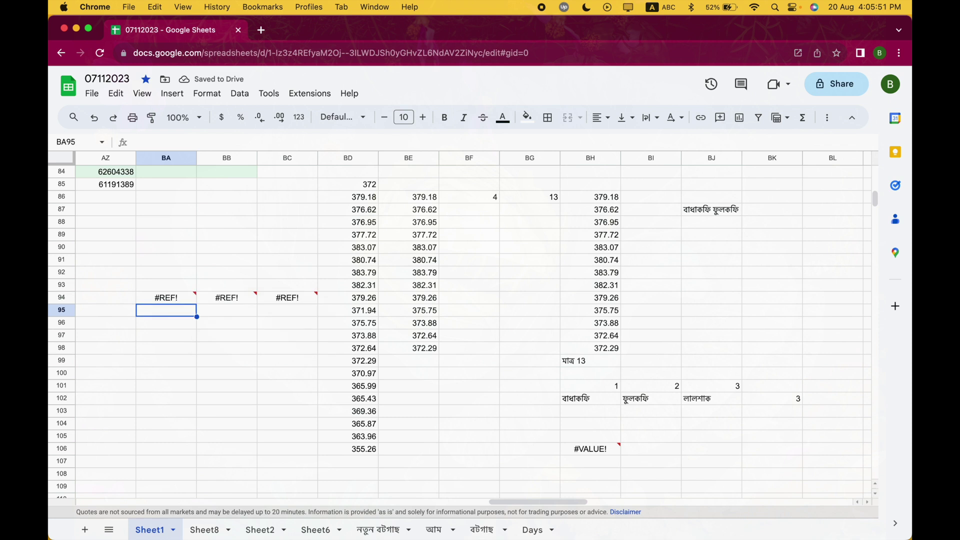
key("Return")
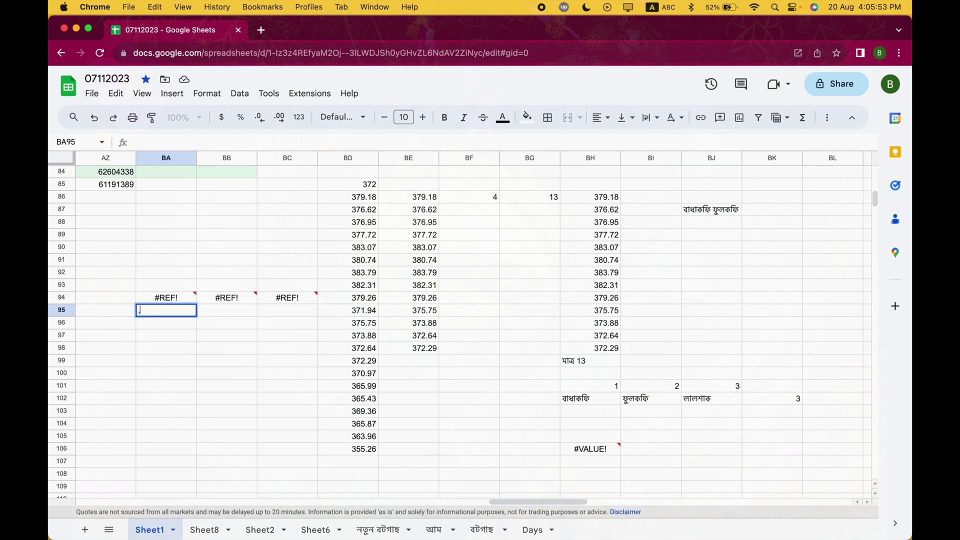
key("Tab")
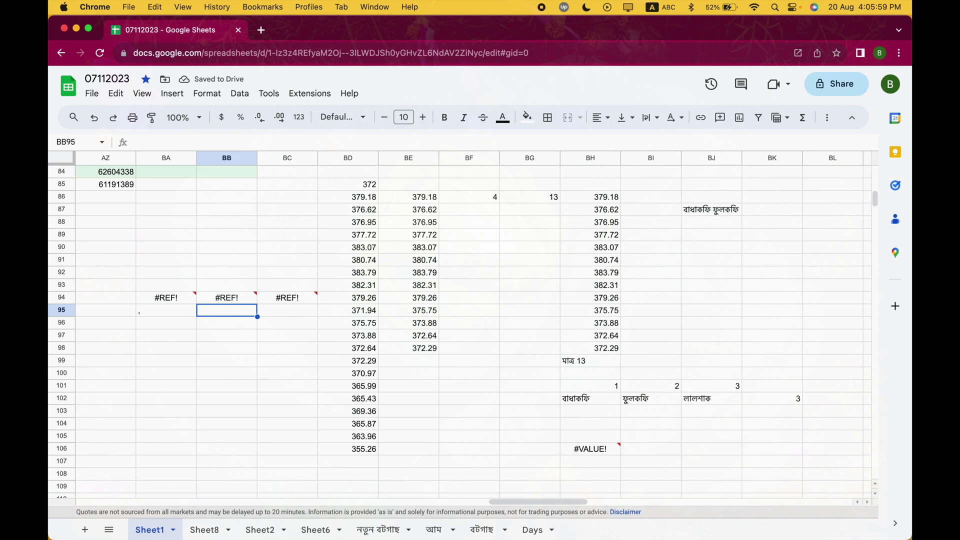
type("row")
key("Return")
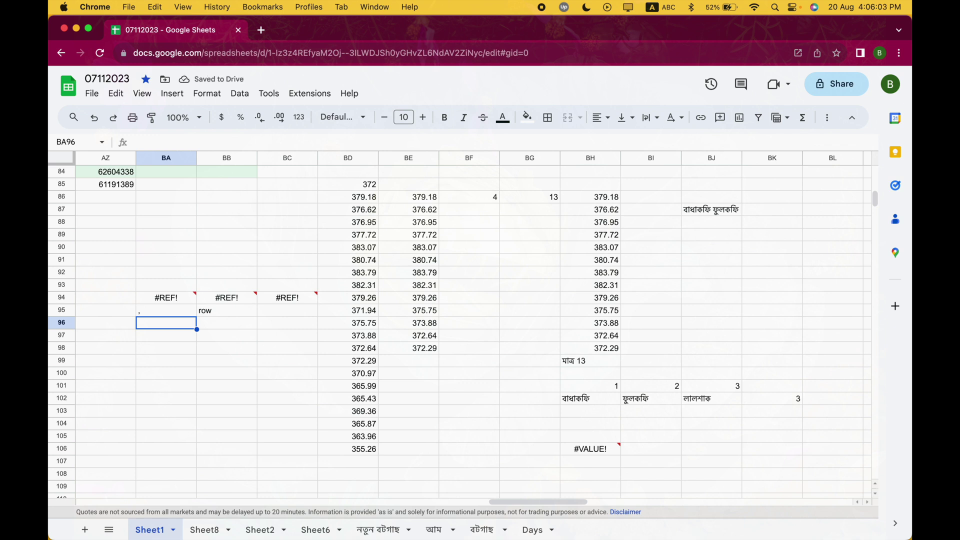
type(";")
key("Tab")
type("column")
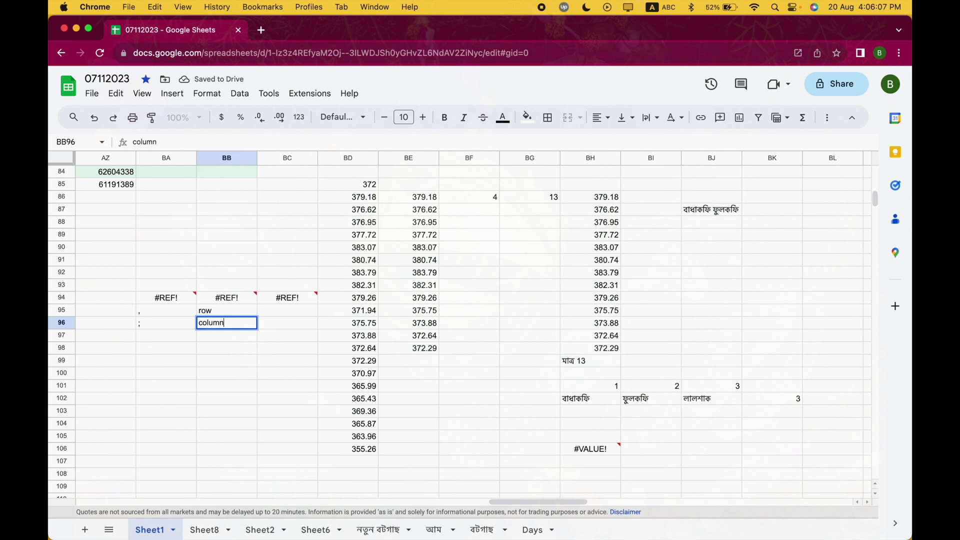
key("Return")
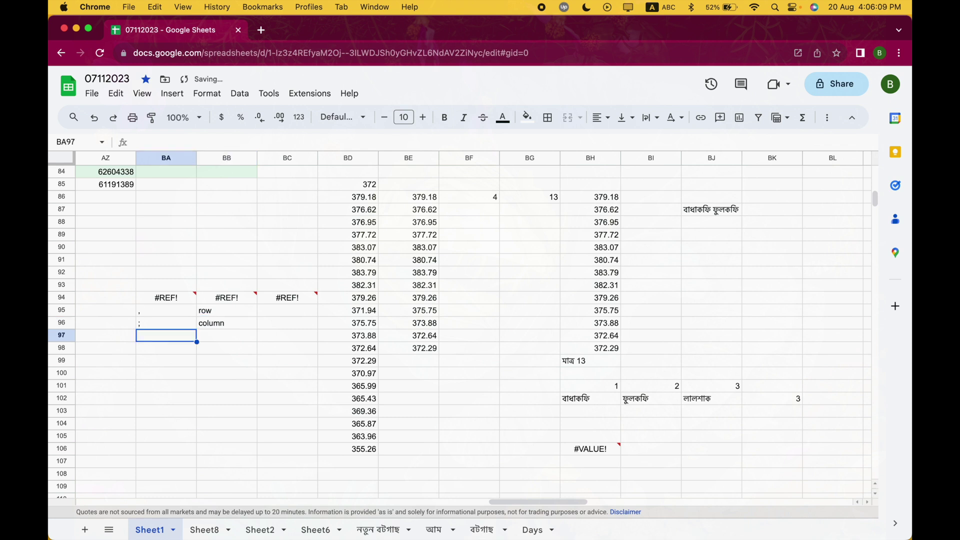
- Review the separator notes in BA95 and BA96 against the nested array formula in BA94
left_click(166, 322)
left_click(166, 310)
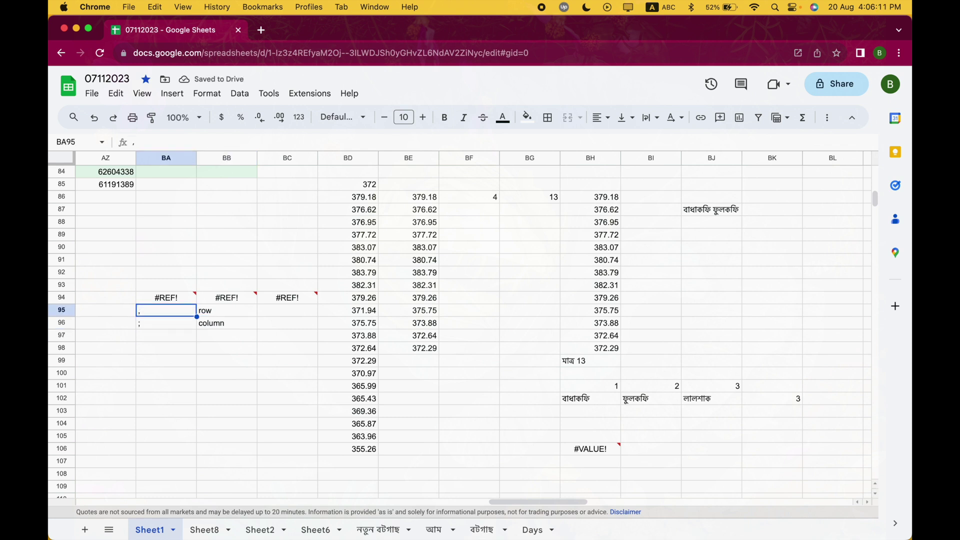
left_click(166, 297)
left_click(166, 310)
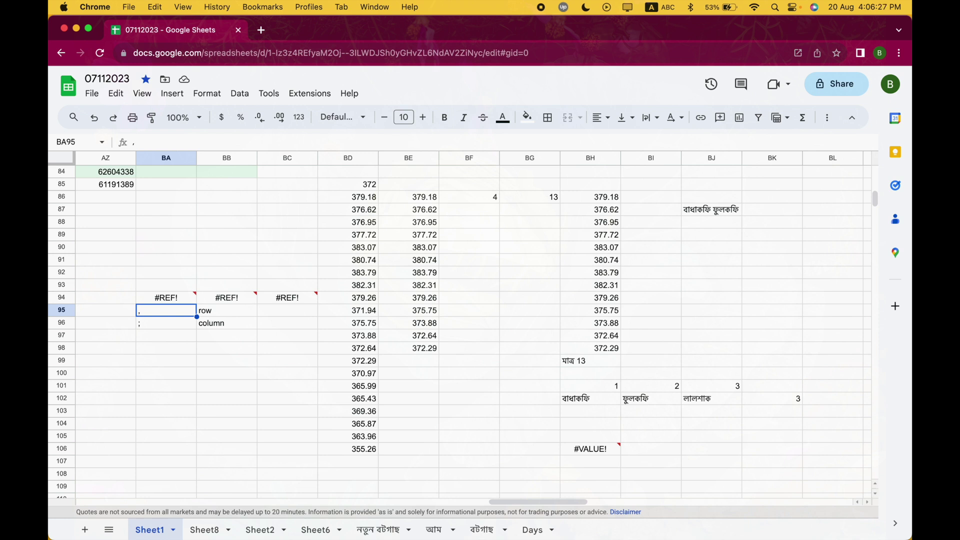
- Enter a two-value sample row below the separator notes, with 1 in BA97 and 2 in BB97
left_click(163, 339)
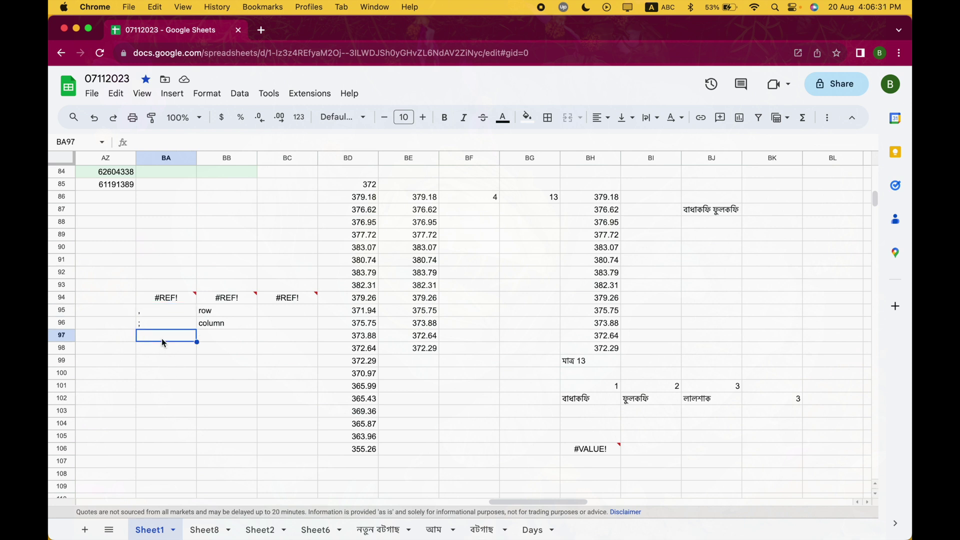
type("1")
key("Tab")
type("2")
key("Tab")
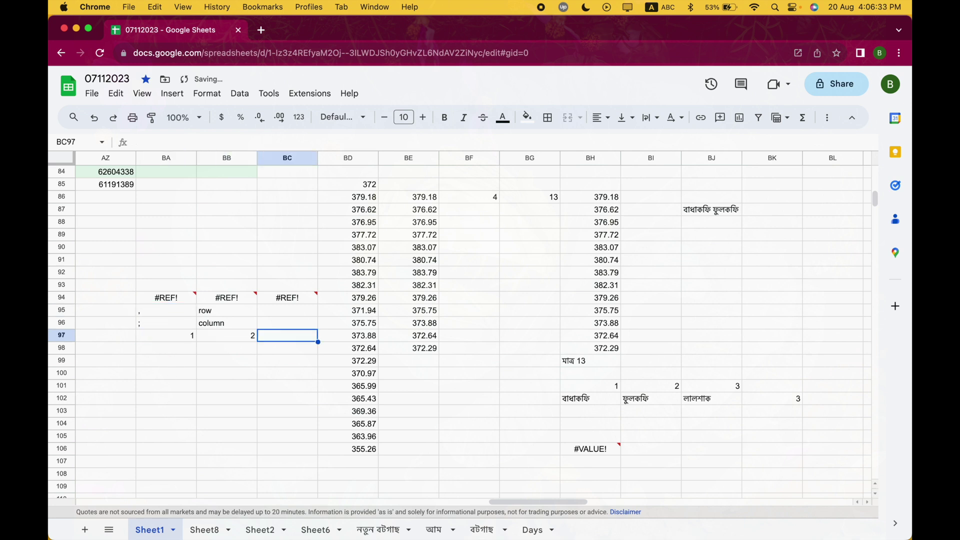
- Enter a three-value sample row with 3 in BA98, 4 in BB98 and 5 in BC98
key("Down")
key("Left")
key("Left")
type("3")
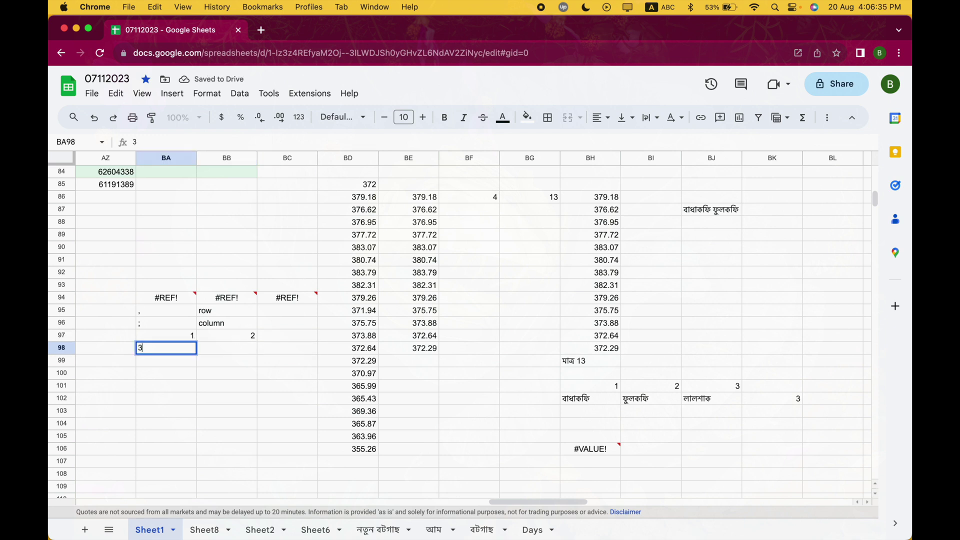
key("Tab")
type("4")
key("Tab")
type("5")
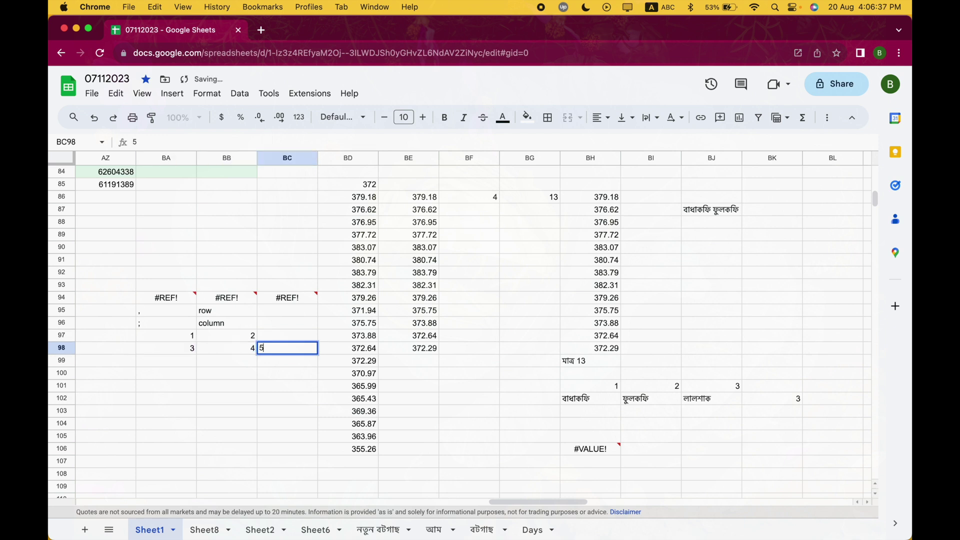
key("Tab")
- Select the sample row BA97:BB97 and then BA98:BC98 to compare how many columns each one has
key("Up")
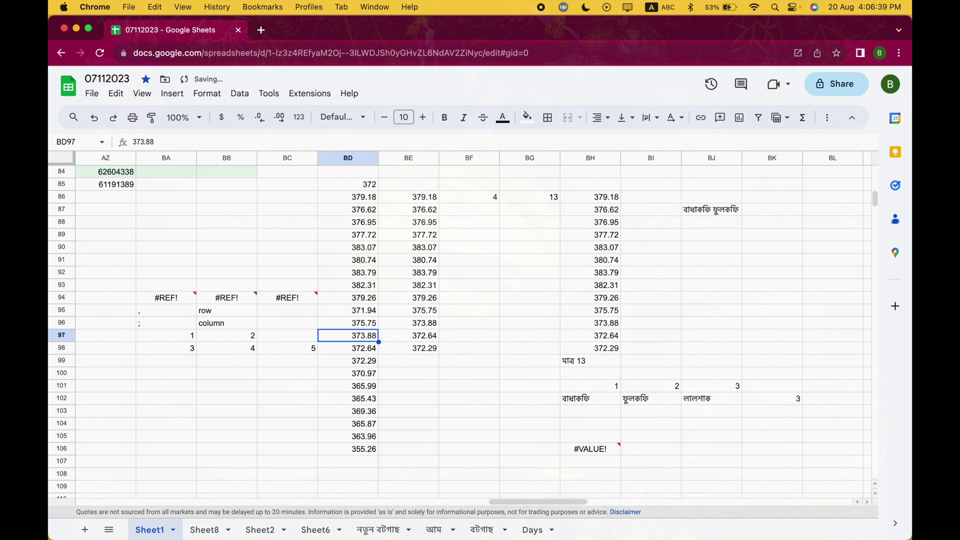
key("Left")
key("Left")
key("Left")
key("shift+Right")
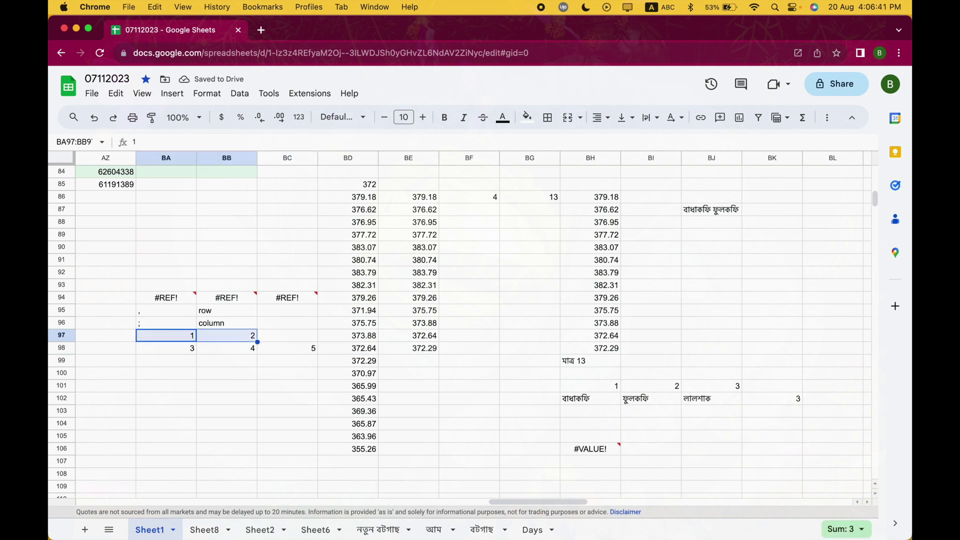
key("Down")
key("shift+Right")
key("shift+Right")
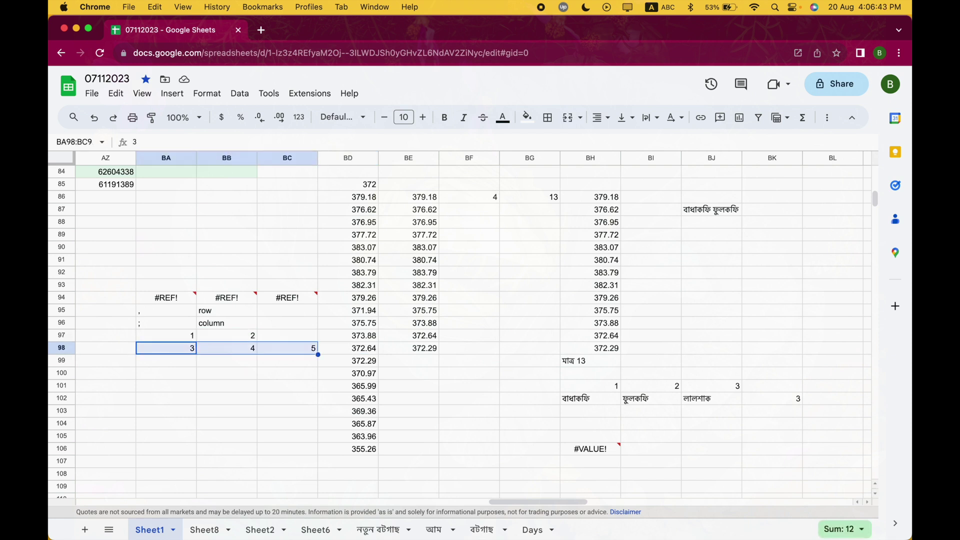